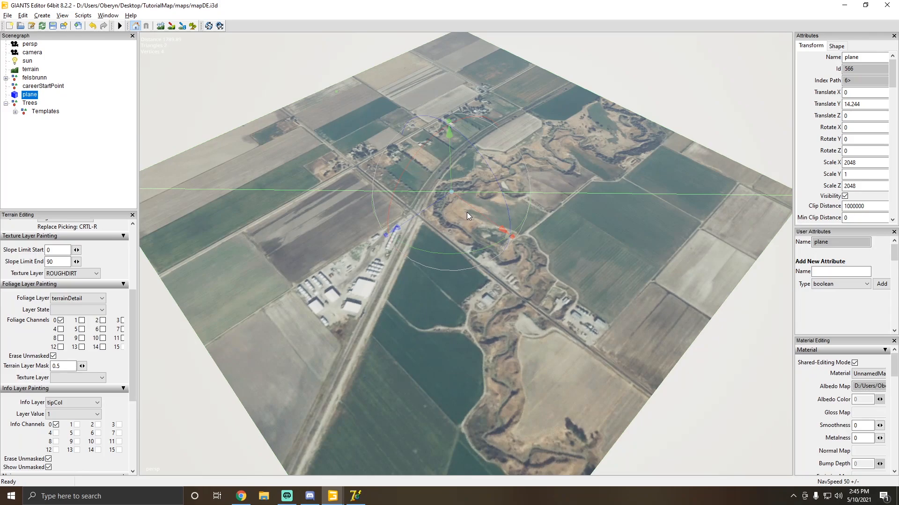
Examine the satellite image plane from several angles, following the river, roads and fields.
mouse_move(467, 212)
right_mouse_down()
mouse_move(528, 198)
mouse_move(584, 245)
mouse_move(566, 244)
mouse_move(571, 207)
mouse_move(454, 218)
right_mouse_up()
key("w")
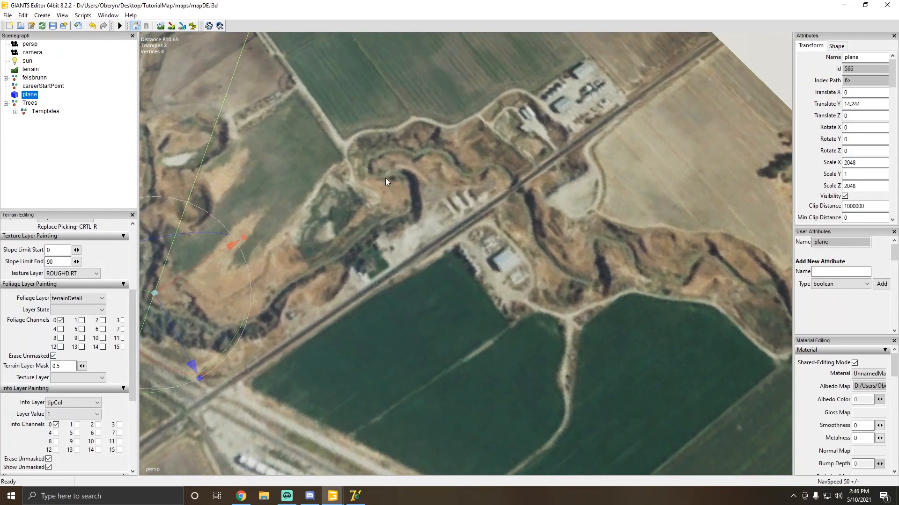
right_click_drag(386, 178, 594, 249)
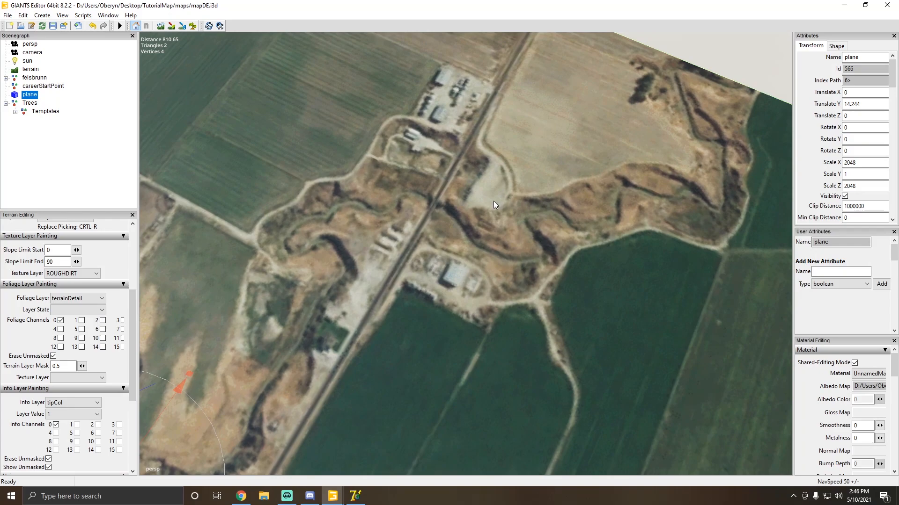
left_click_drag(494, 202, 271, 170, "alt")
scroll(482, 205, "up", 3)
scroll(482, 204, "down", 8)
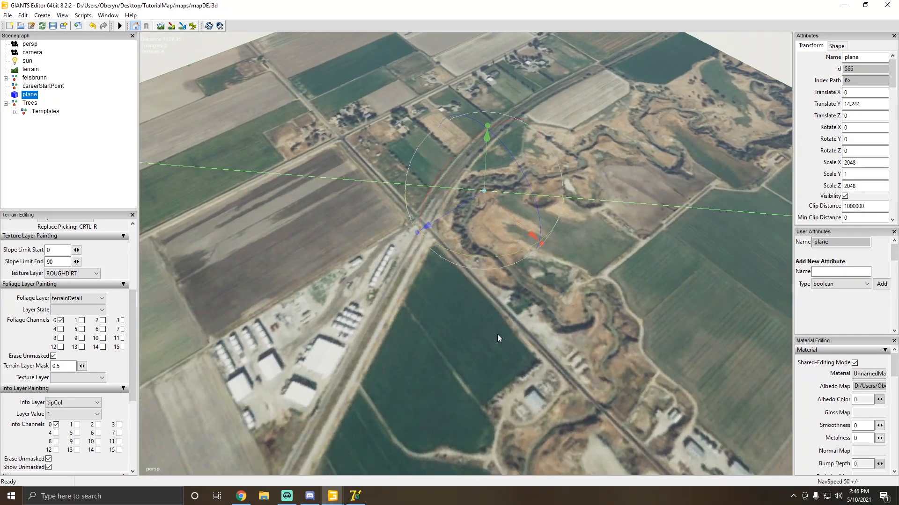
left_click_drag(497, 334, 602, 373, "alt")
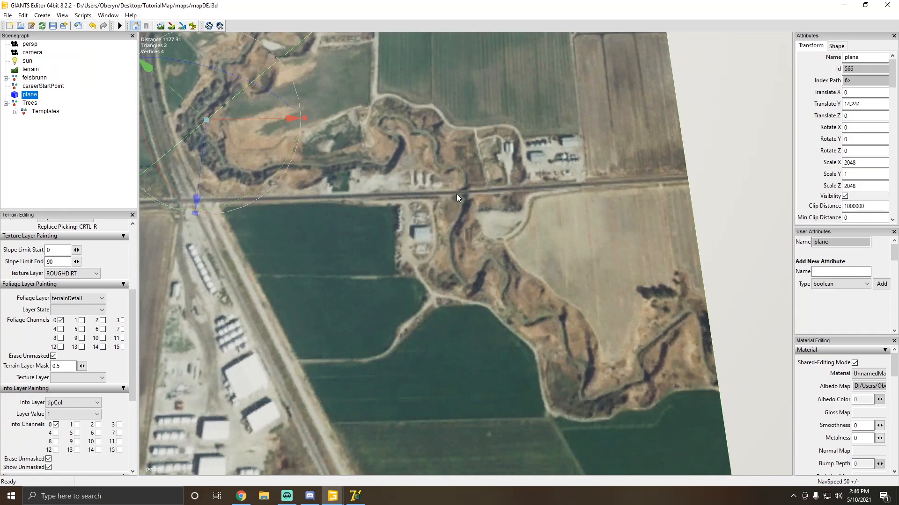
left_click_drag(476, 198, 397, 153, "alt")
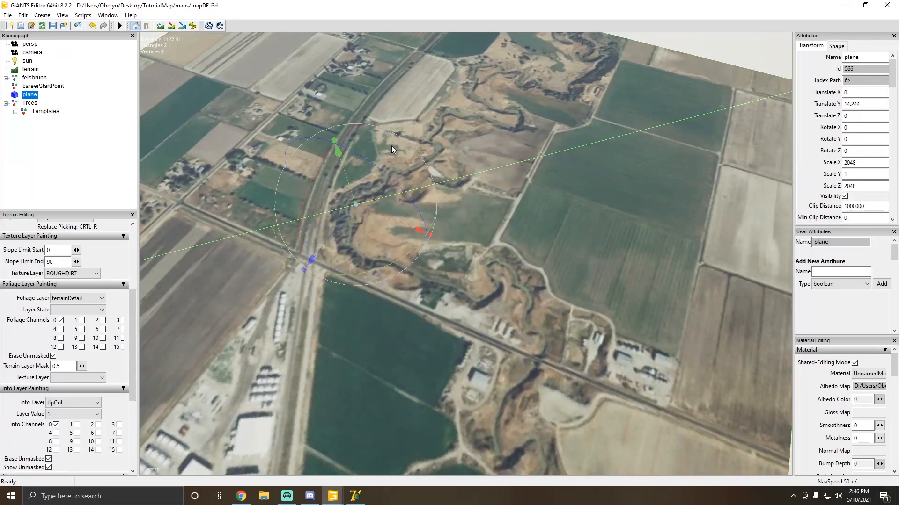
left_click_drag(417, 193, 706, 272, "alt")
scroll(668, 272, "down", 4)
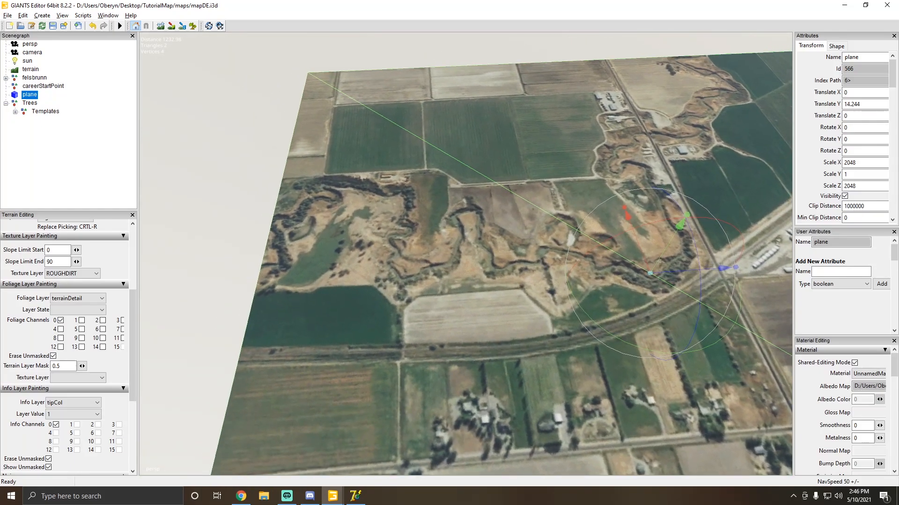
Switch to Google Maps and examine the Malad River's bends and banks in the satellite imagery.
left_click_drag(898, 52, 307, 0)
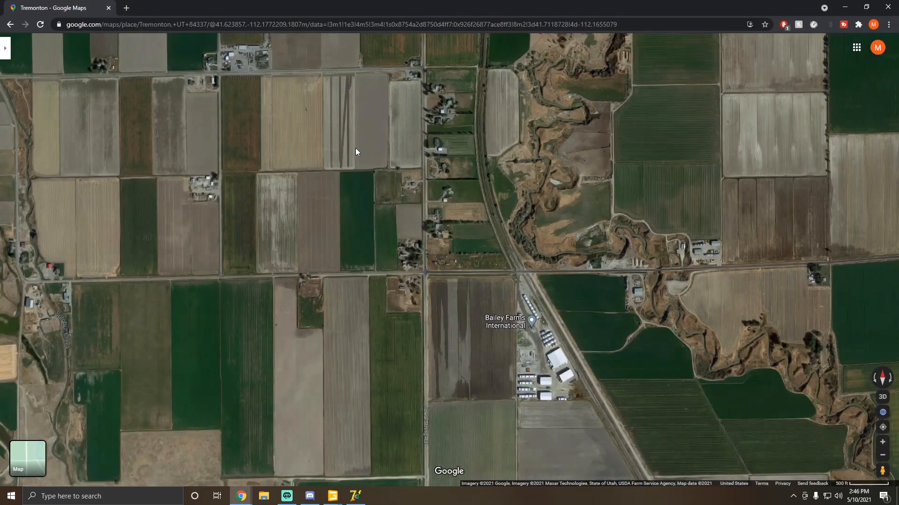
left_click_drag(521, 183, 327, 247)
scroll(437, 220, "up", 3)
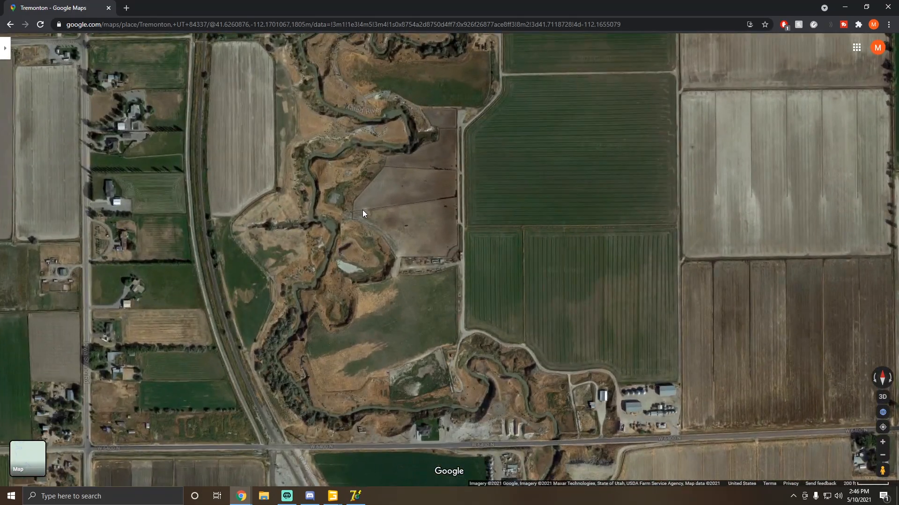
left_click_drag(363, 213, 548, 219)
scroll(469, 174, "up", 2)
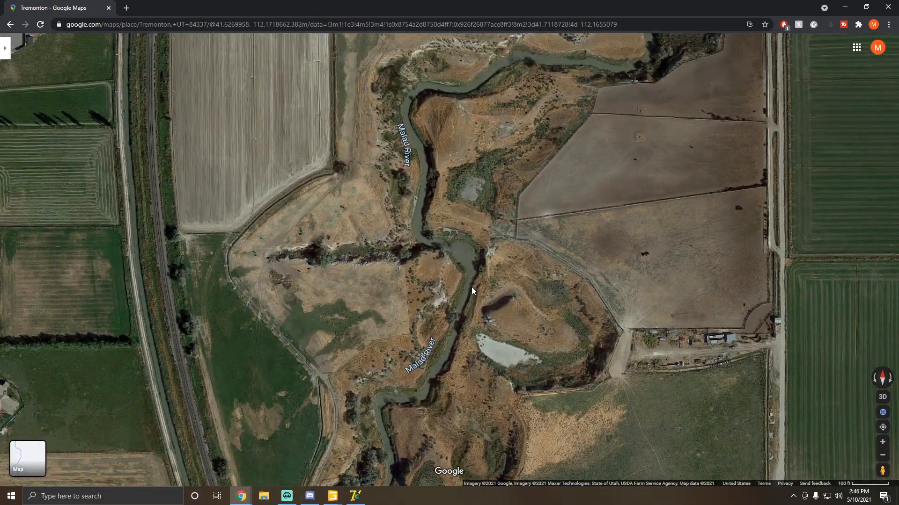
scroll(468, 282, "down", 2)
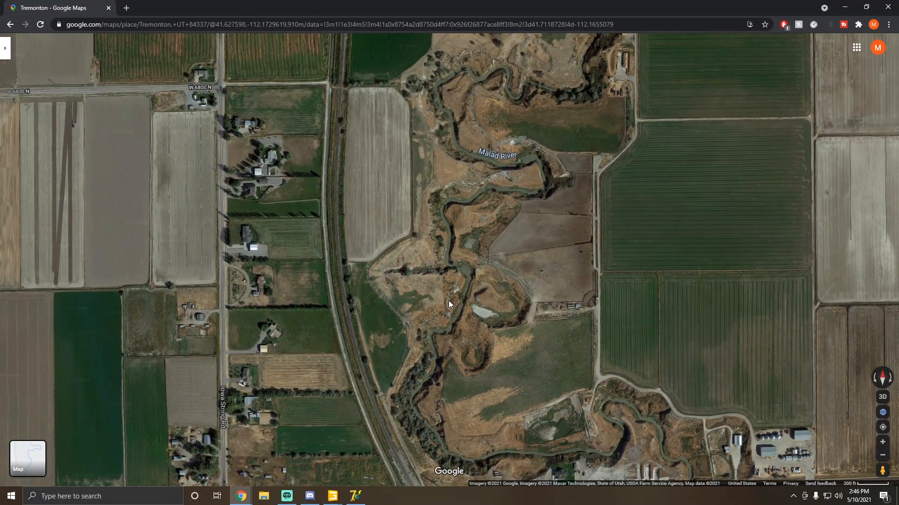
left_click_drag(446, 206, 430, 384)
left_click_drag(473, 133, 467, 241)
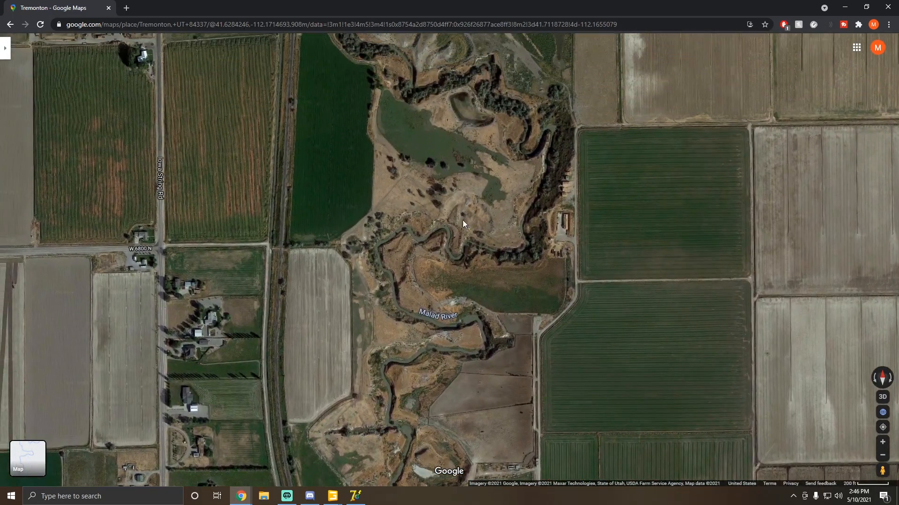
left_click_drag(489, 211, 518, 156)
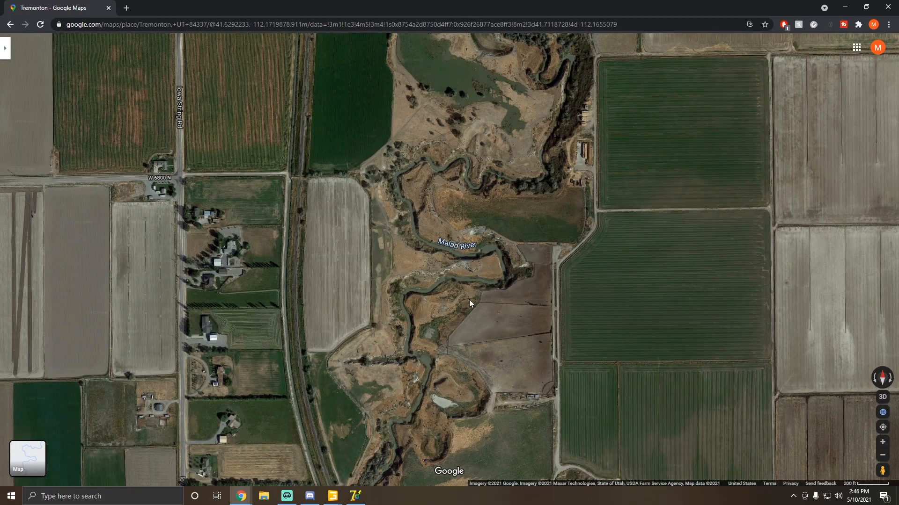
left_click_drag(445, 335, 474, 194)
scroll(424, 281, "up", 3)
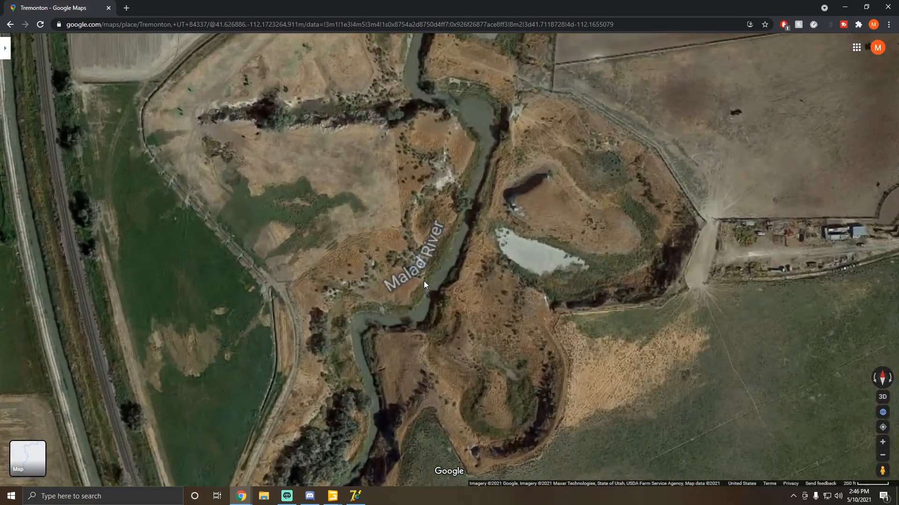
scroll(350, 215, "down", 2)
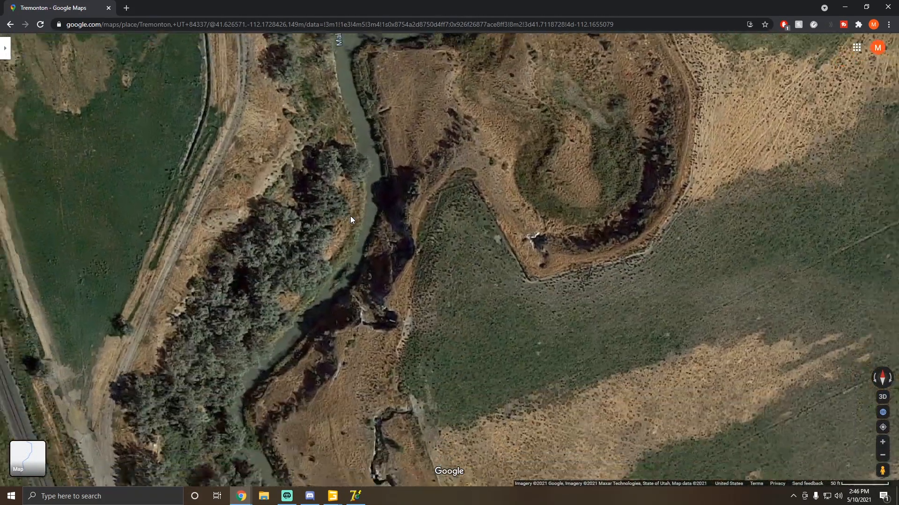
scroll(350, 216, "down", 4)
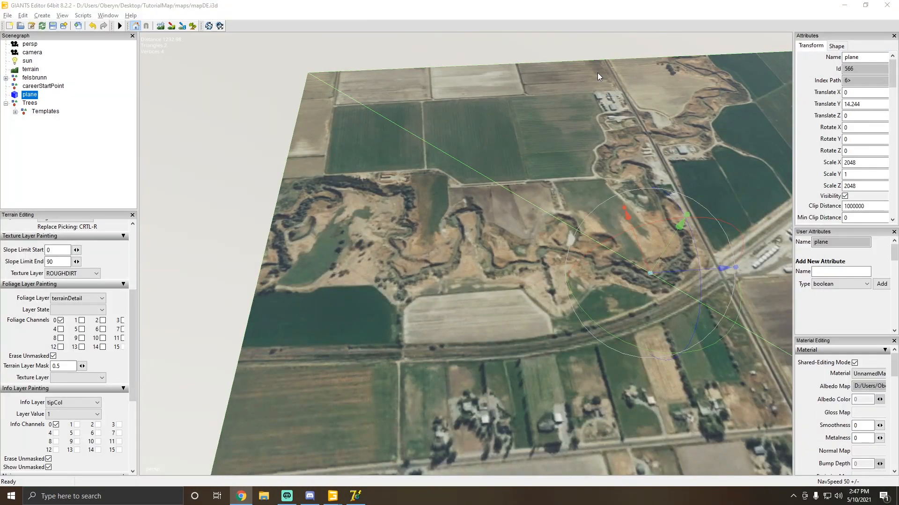
Switch back to GIANTS Editor, create a new spline, and select it in the scene.
left_click_drag(470, 176, 155, 140, "alt")
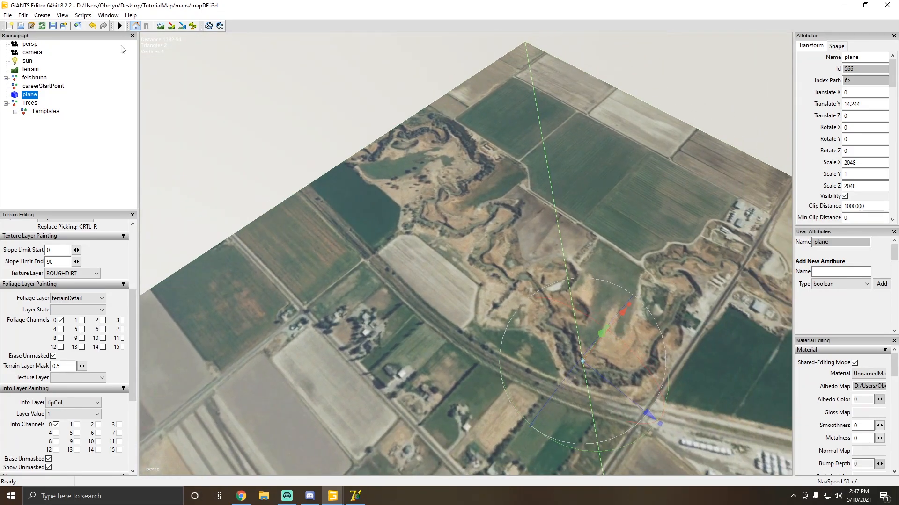
left_click(83, 16)
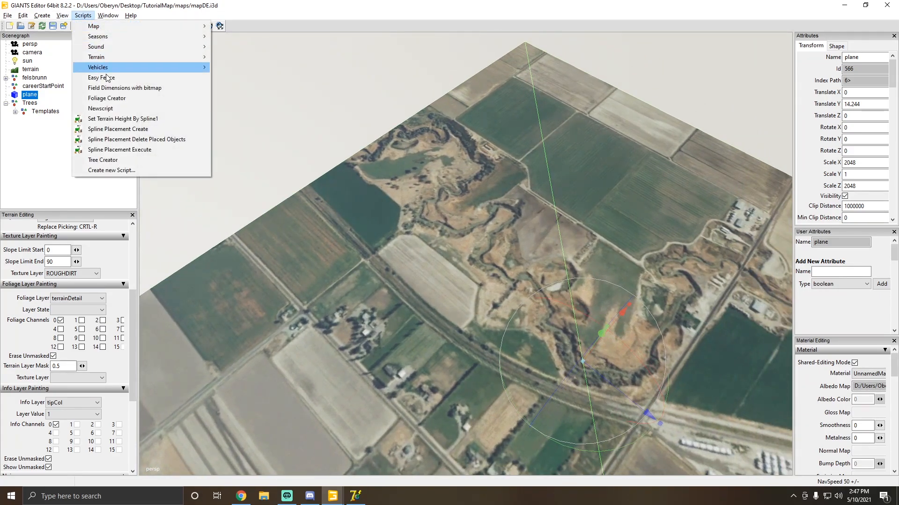
mouse_move(49, 17)
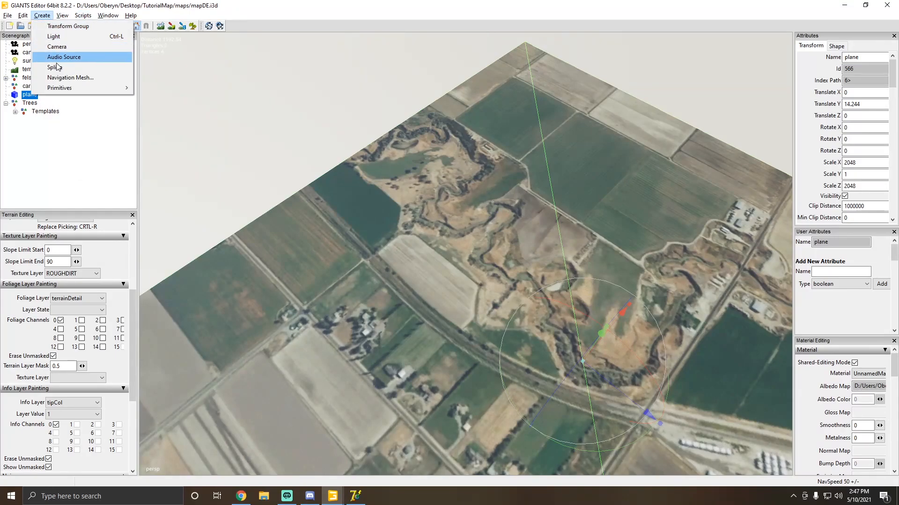
left_click(56, 68)
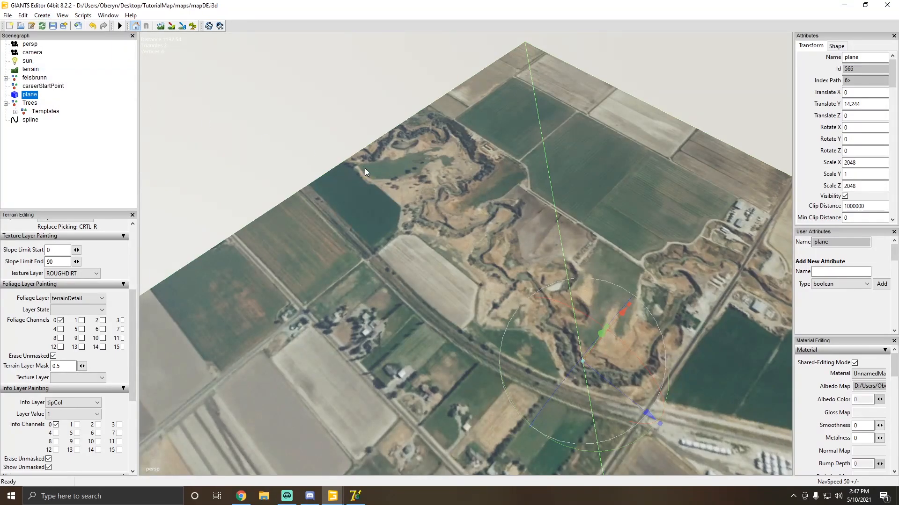
left_click(30, 120)
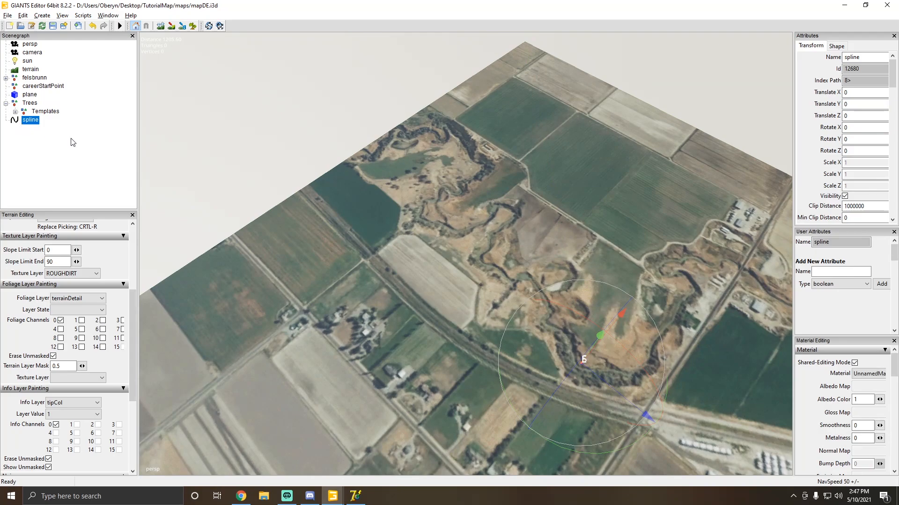
Lower the satellite image plane beneath the terrain to a Y translation of about -52.7.
middle_click_drag(365, 197, 439, 249)
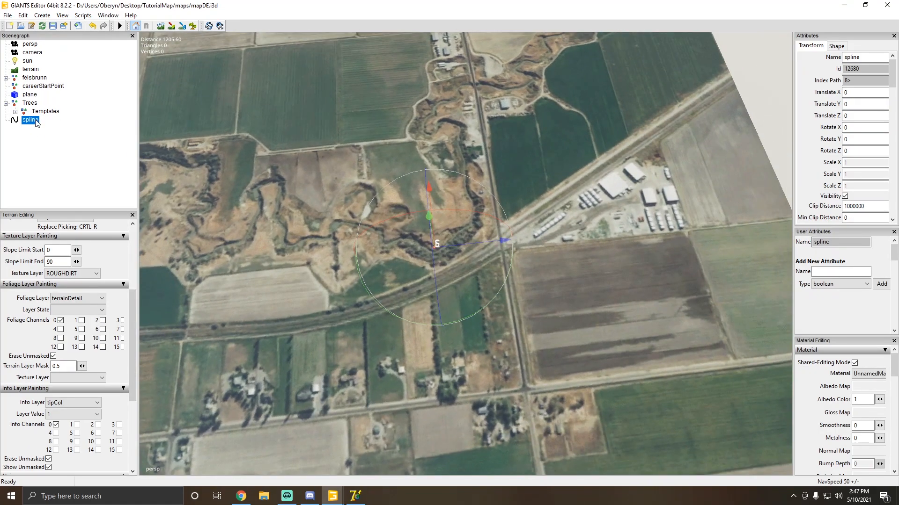
middle_click_drag(348, 195, 277, 158)
scroll(372, 201, "up", 5)
left_click(485, 182)
left_click_drag(485, 182, 413, 156, "alt")
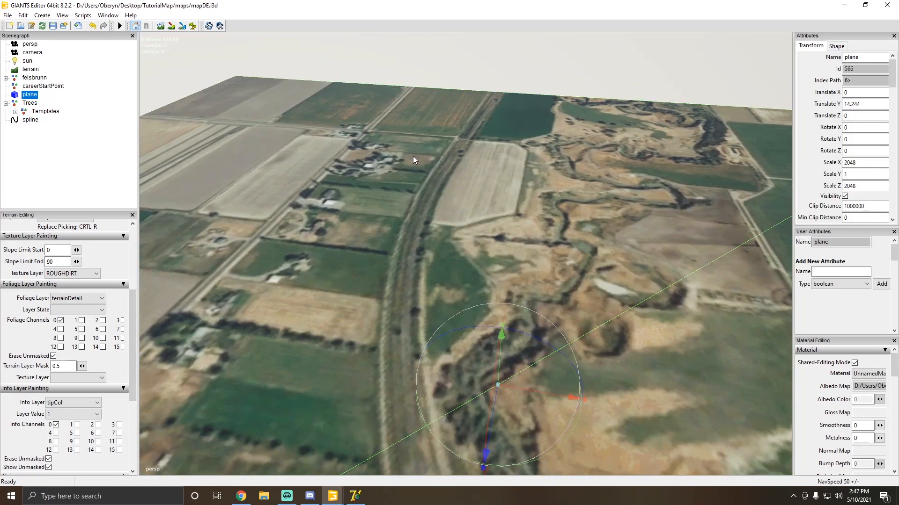
left_click_drag(501, 348, 502, 415)
left_click_drag(503, 415, 492, 434, "alt")
Move the spline's end point along the X axis away from its start point to lengthen the spline.
left_click(27, 121)
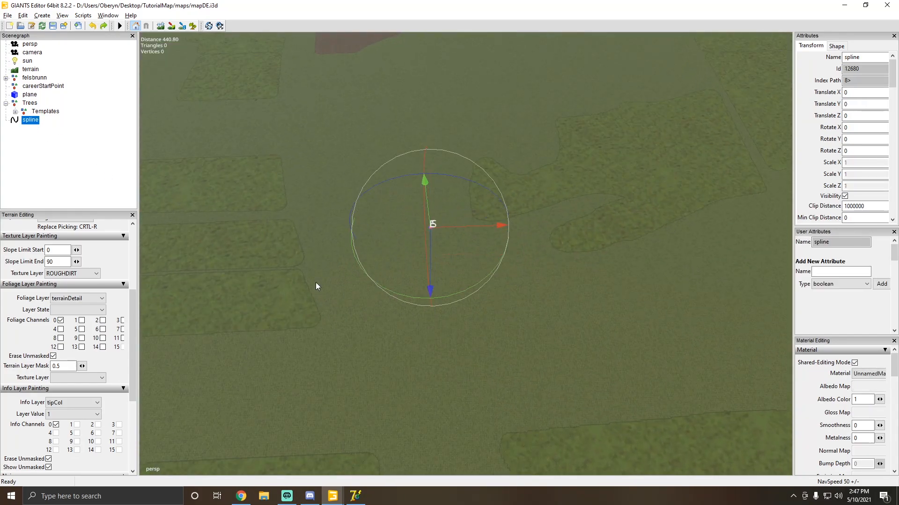
scroll(647, 207, "up", 4)
scroll(538, 256, "up", 2)
scroll(539, 255, "up", 2)
left_click_drag(538, 255, 327, 235, "alt")
scroll(327, 235, "up", 1)
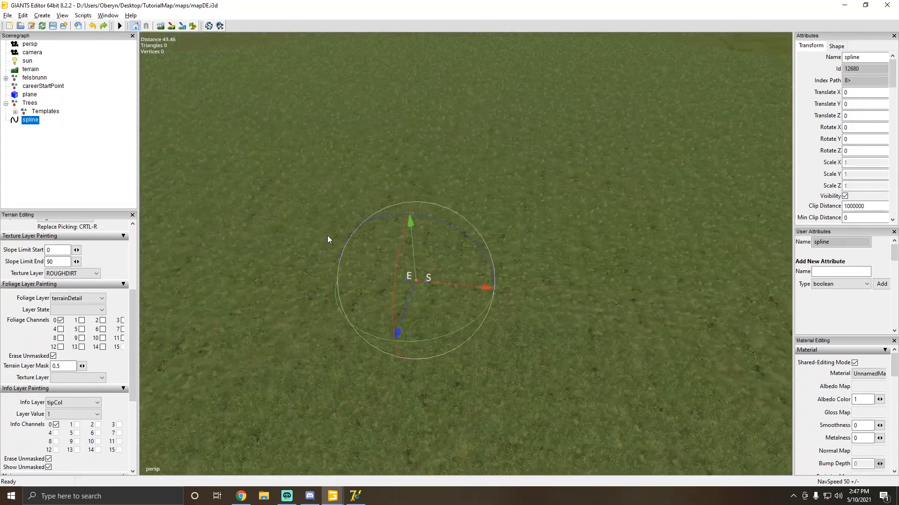
scroll(327, 235, "down", 1)
left_click(31, 120)
scroll(452, 280, "up", 3)
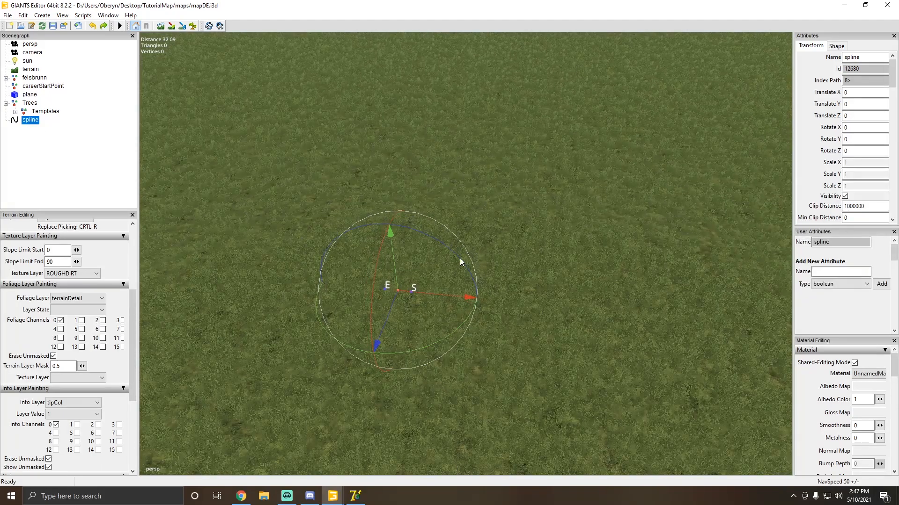
left_click_drag(459, 257, 373, 269, "alt")
scroll(374, 268, "down", 3)
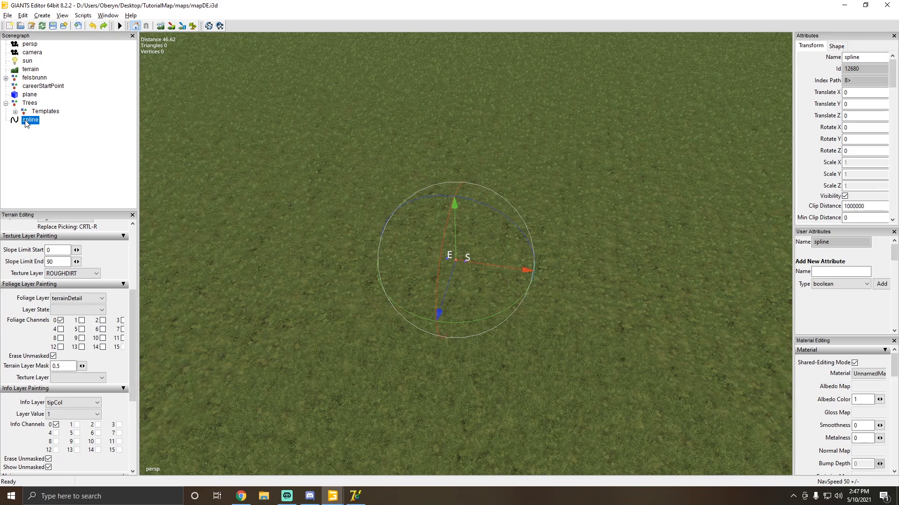
scroll(426, 229, "up", 3)
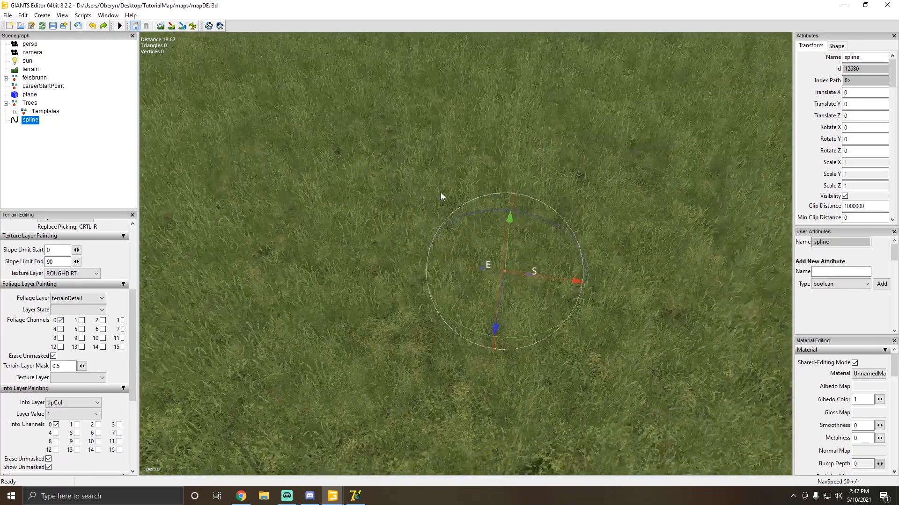
scroll(439, 196, "down", 1)
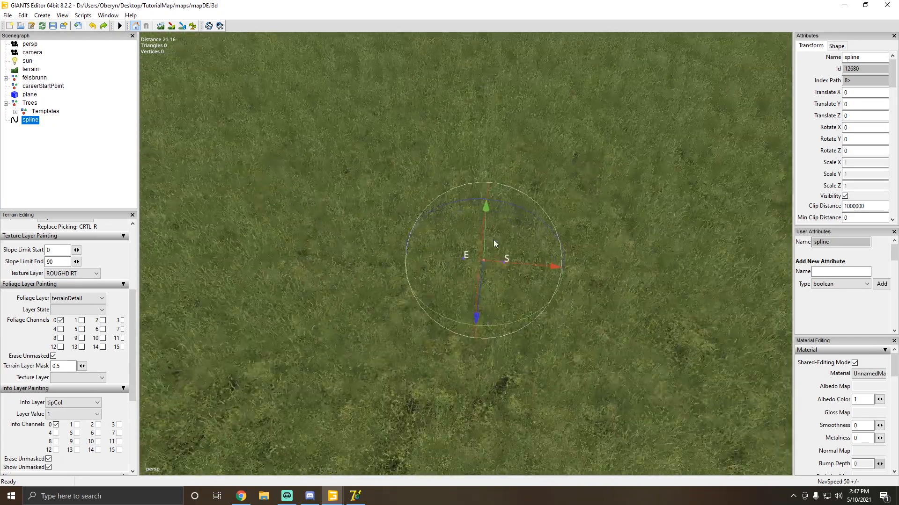
left_click(464, 259)
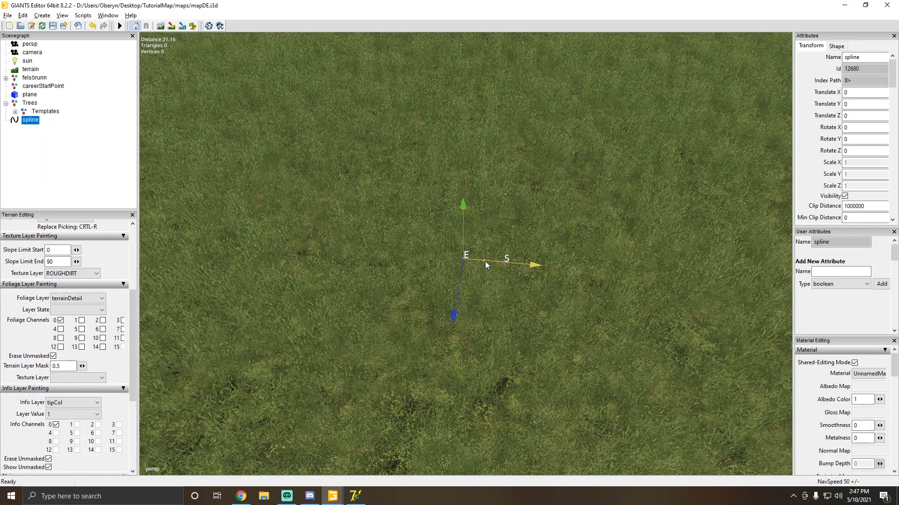
left_click_drag(485, 262, 150, 241)
Raise the whole spline above the terrain to a Y translation of about 21.8.
left_click(34, 120)
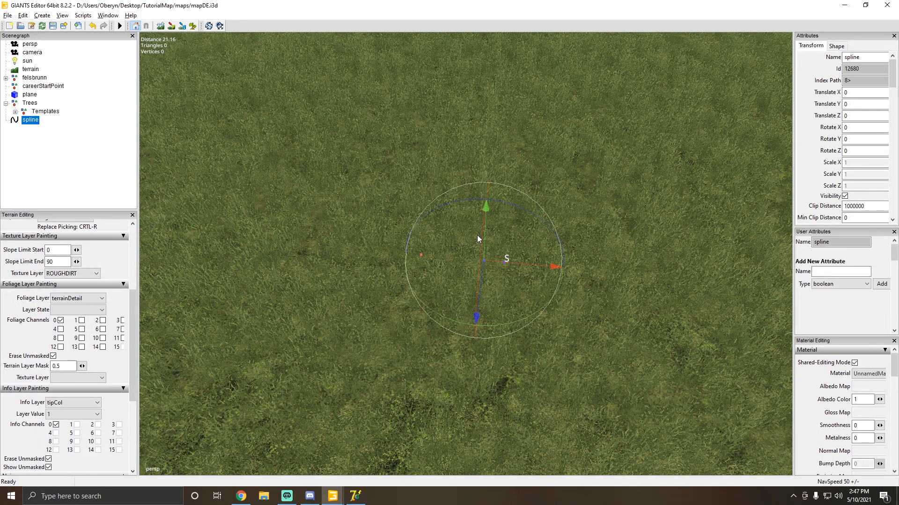
left_click_drag(487, 238, 479, 128)
left_click_drag(425, 114, 298, 161, "alt")
scroll(297, 161, "up", 5)
scroll(298, 161, "down", 5)
left_click_drag(482, 220, 509, 108)
left_click_drag(388, 150, 377, 234, "alt")
scroll(380, 210, "up", 3)
left_click_drag(382, 191, 358, 187, "alt")
scroll(357, 187, "up", 3)
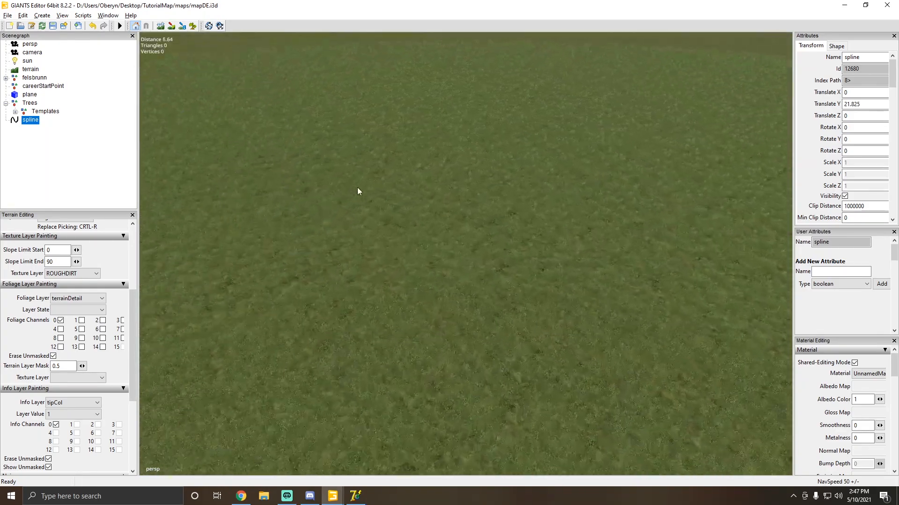
scroll(378, 238, "down", 4)
mouse_move(378, 237)
left_mouse_down("alt")
mouse_move(373, 216)
mouse_move(442, 215)
mouse_move(383, 222)
left_mouse_up("alt")
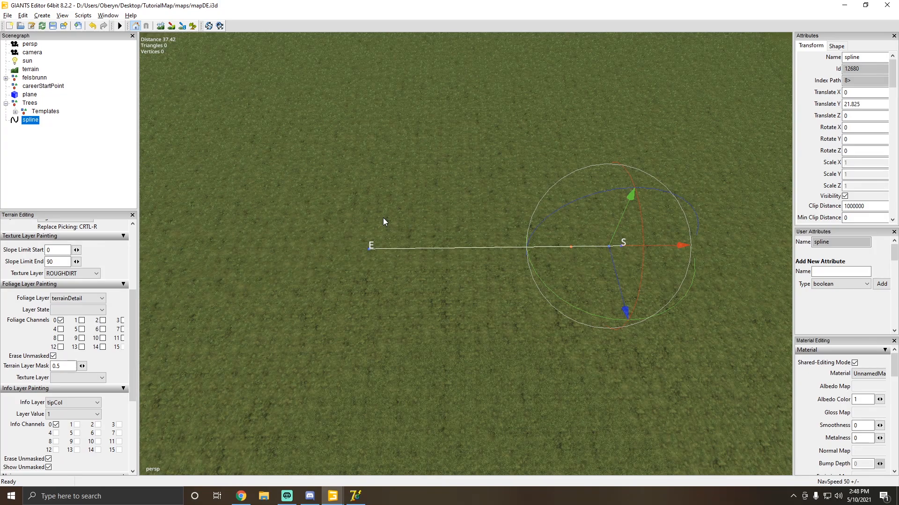
Raise the satellite image plane back above the terrain to a Y translation of about 9.6.
left_click_drag(392, 195, 430, 336, "alt")
left_click_drag(402, 314, 414, 249, "alt")
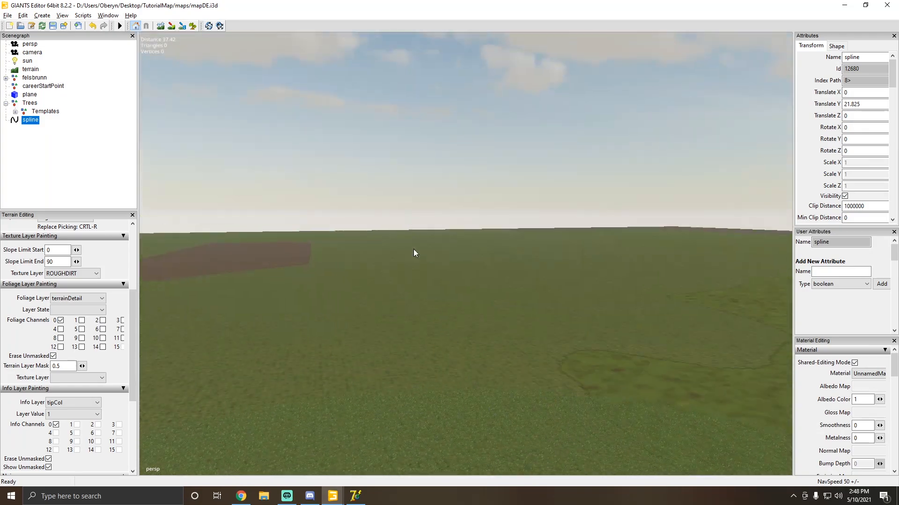
left_click(529, 233)
scroll(471, 324, "down", 8)
left_click_drag(529, 232, 466, 310, "alt")
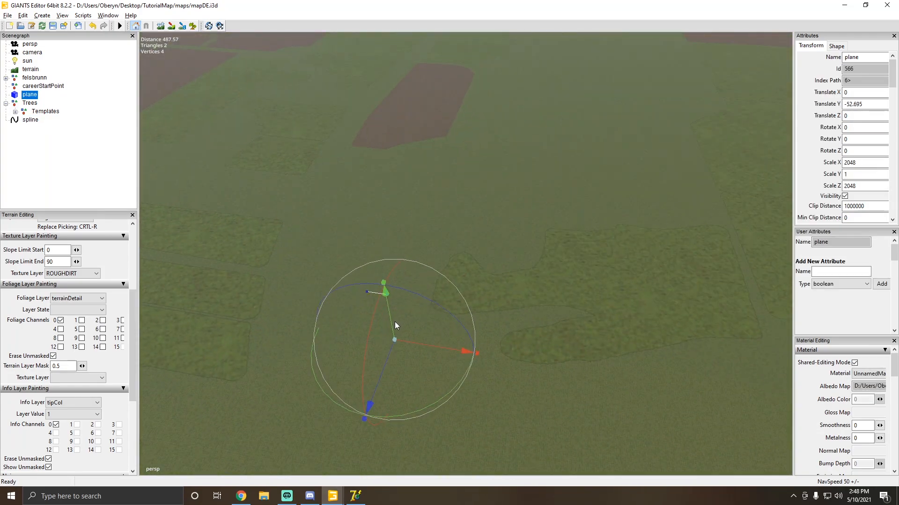
left_click_drag(394, 322, 389, 265)
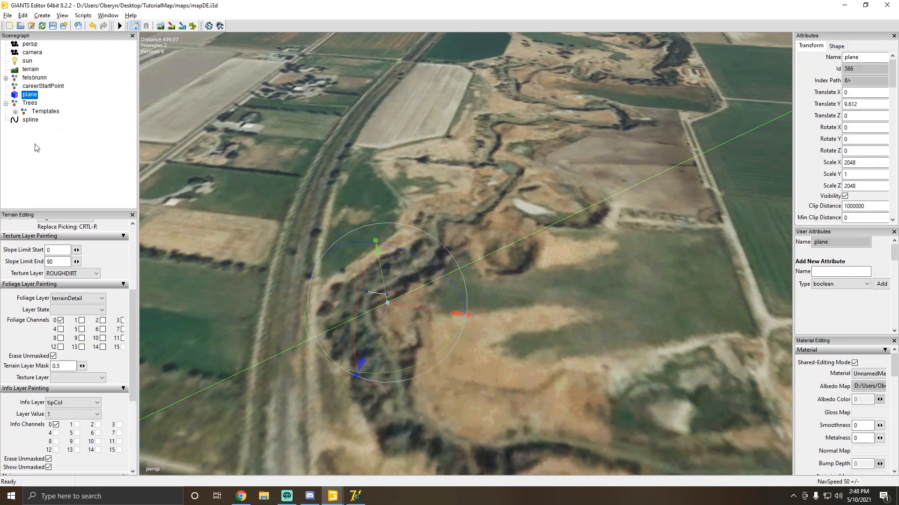
Place the spline with interactive placement on the satellite plane where the river meets the map edge, at about X 104, Z -1020.6.
left_click(33, 120)
mouse_move(414, 254)
left_mouse_down("alt")
mouse_move(412, 245)
mouse_move(407, 260)
mouse_move(418, 244)
mouse_move(467, 328)
mouse_move(530, 347)
mouse_move(488, 360)
mouse_move(476, 328)
left_mouse_up("alt")
scroll(417, 245, "up", 5)
scroll(417, 244, "up", 5)
key("alt+Tab")
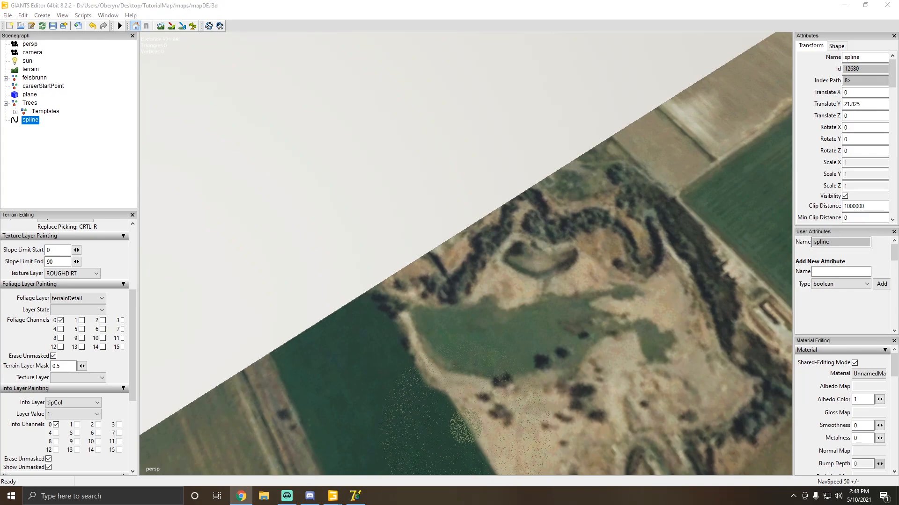
scroll(538, 226, "up", 8)
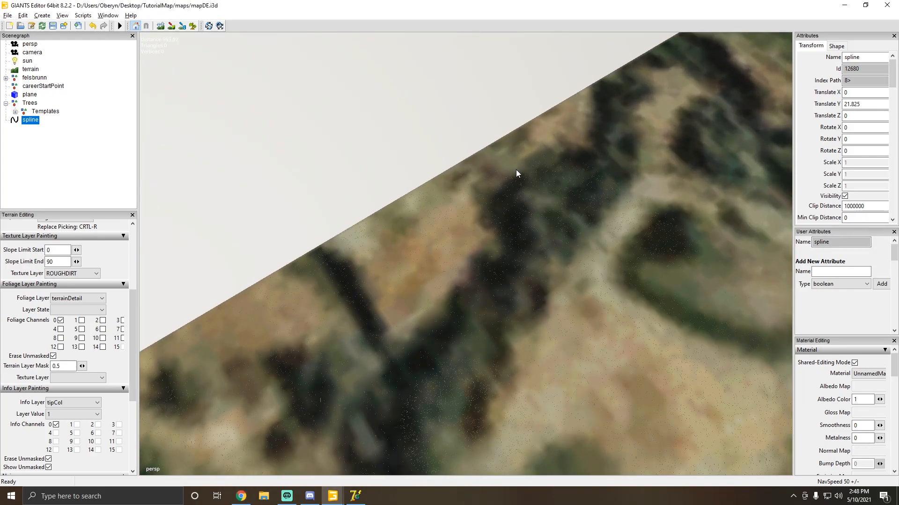
left_click_drag(516, 169, 379, 247, "alt")
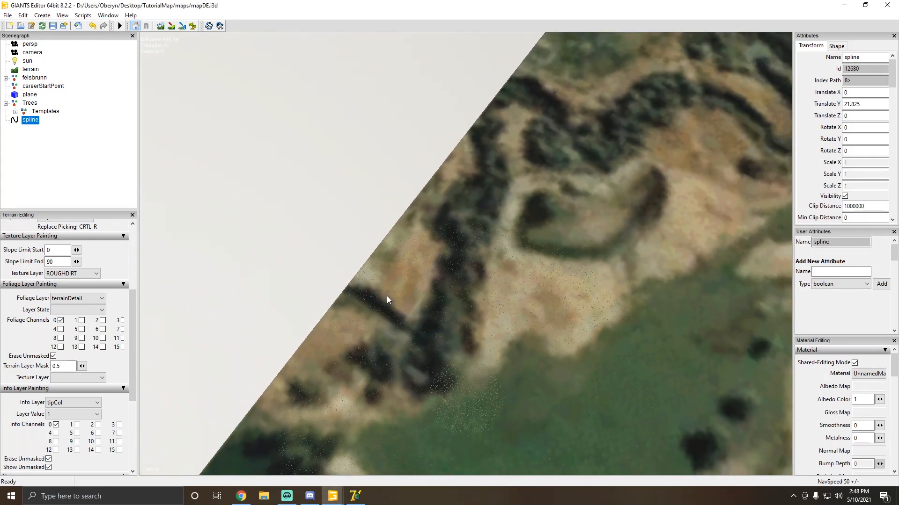
key("ctrl+b")
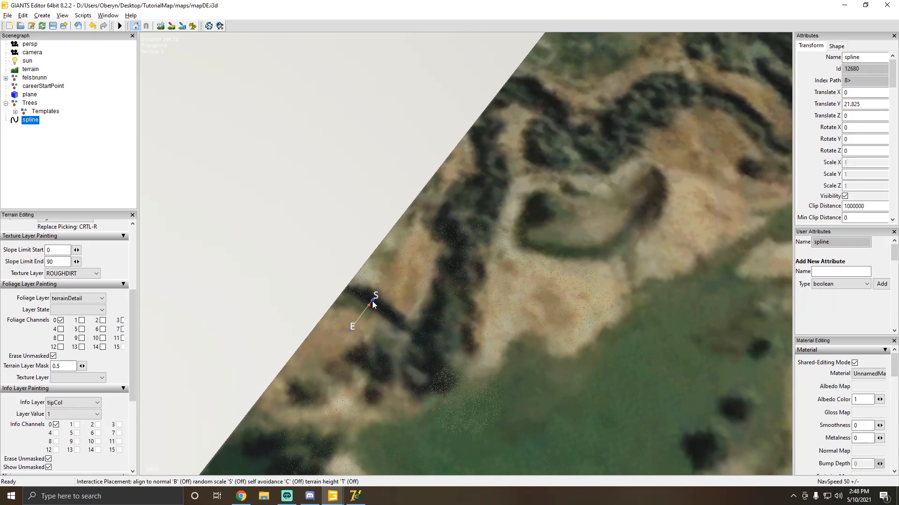
left_click(349, 294)
Set the spline's Y rotation to 0 and shift it along X to about 105.85, centring its start on the river.
scroll(509, 246, "up", 4)
left_click_drag(509, 246, 542, 314, "alt")
double_click(876, 139)
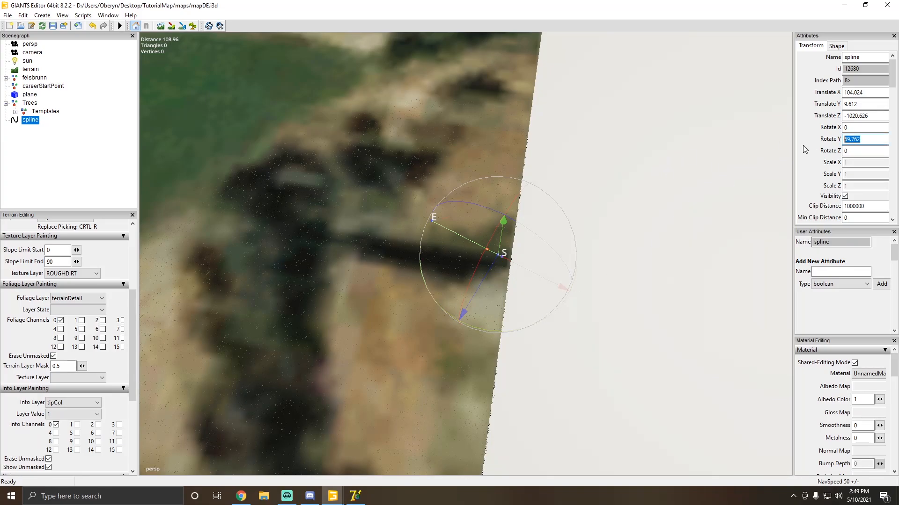
type("0")
left_click_drag(465, 215, 493, 225, "alt")
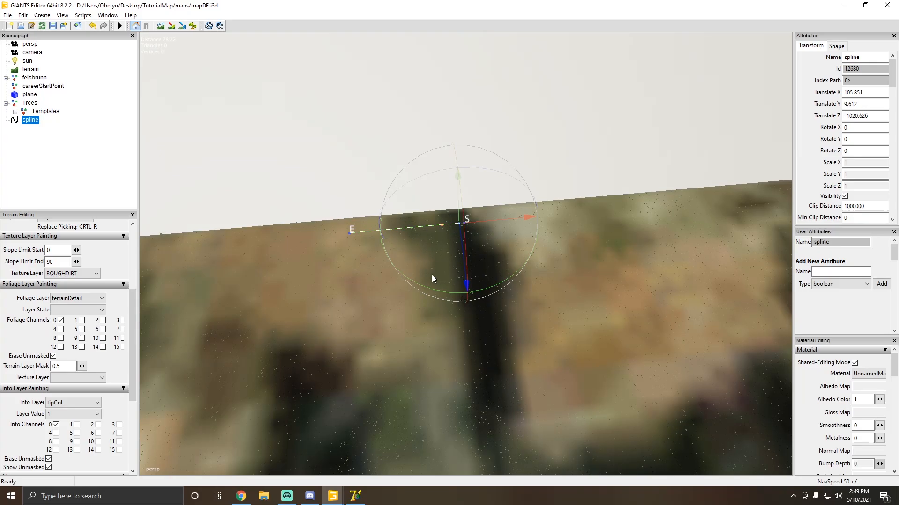
Select the spline's end point and place it in the dark river channel just inside the map edge.
left_click_drag(432, 279, 332, 279, "alt")
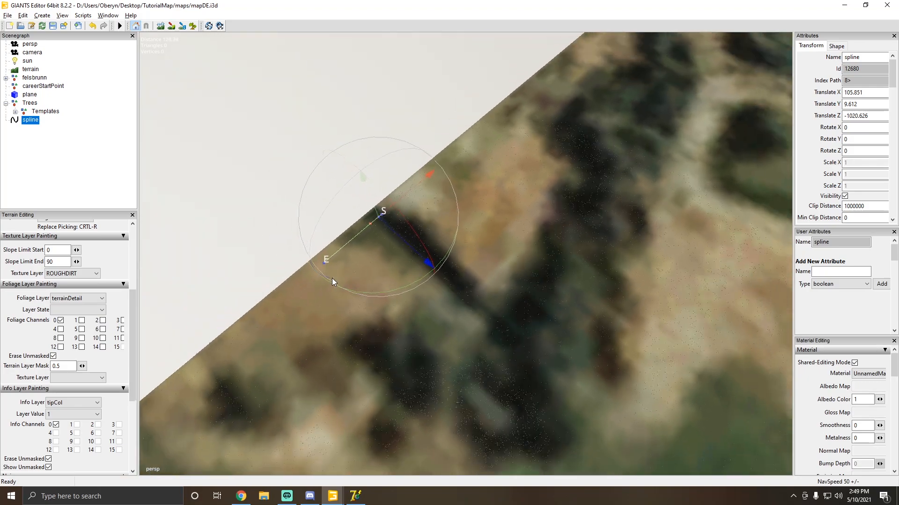
left_click(325, 264)
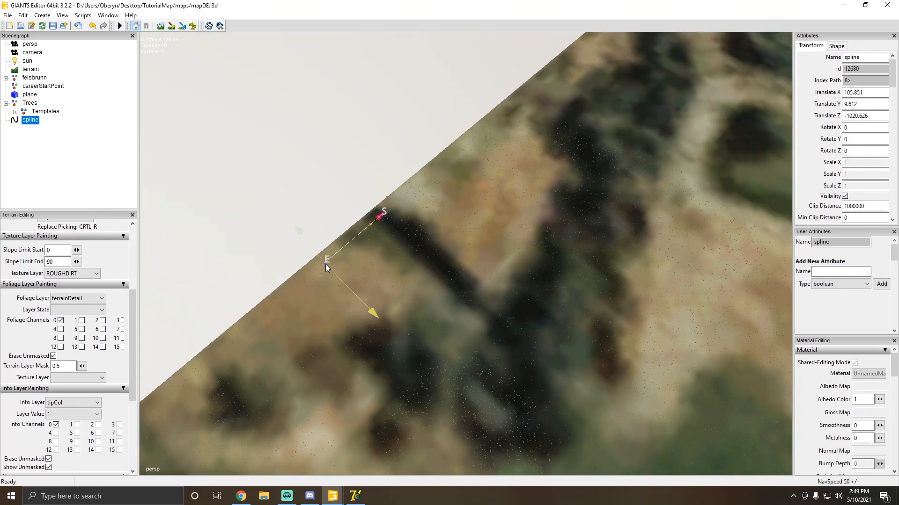
scroll(337, 255, "up", 4)
left_click_drag(325, 263, 485, 230, "alt")
scroll(391, 271, "down", 3)
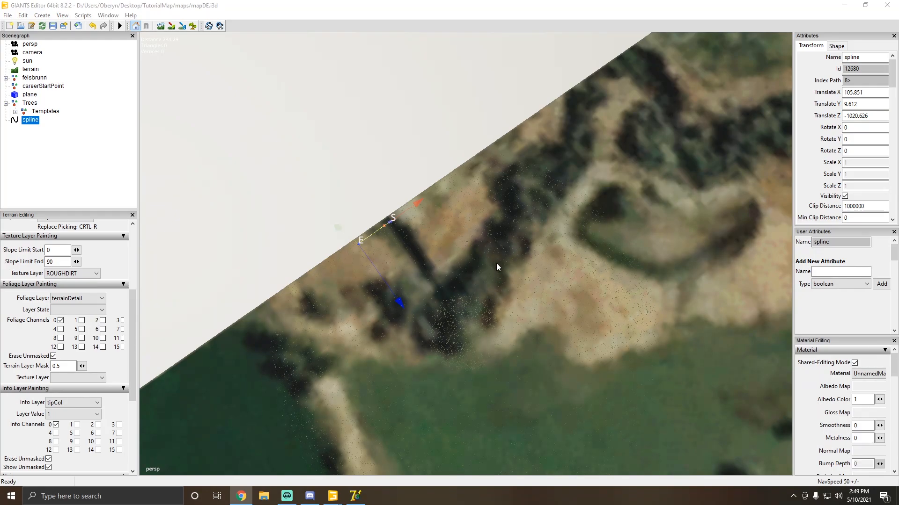
right_click_drag(487, 219, 411, 218, "alt")
left_click_drag(411, 218, 374, 243, "alt")
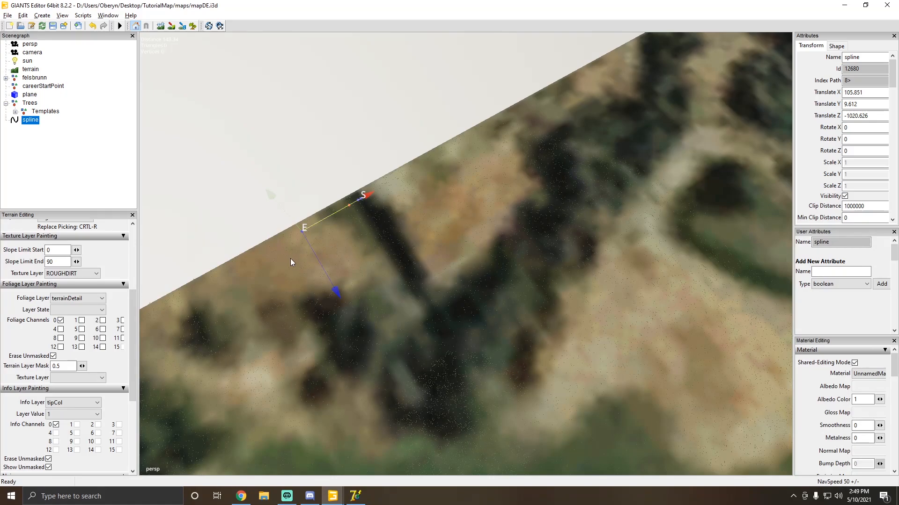
key("ctrl+b")
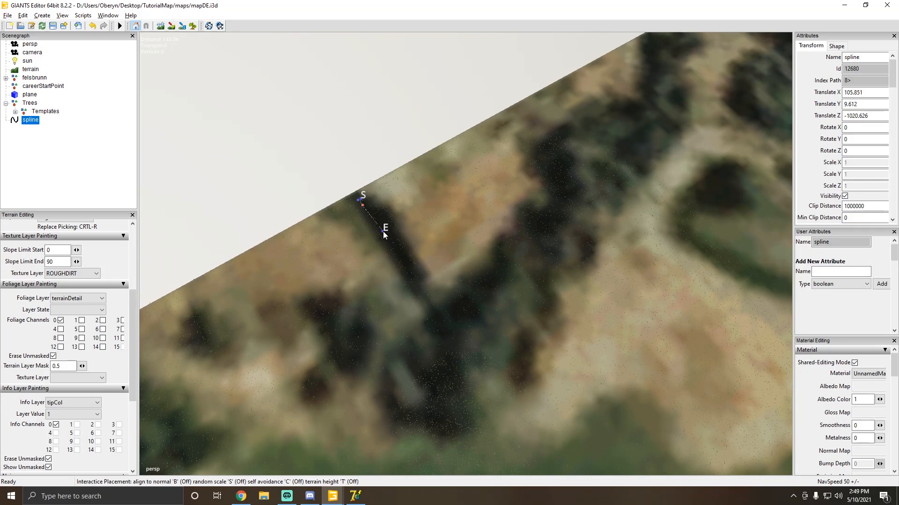
left_click(383, 231)
Add spline points with interactive placement along the first river stretch and around its first hairpin bend.
left_click_drag(333, 288, 547, 230, "alt")
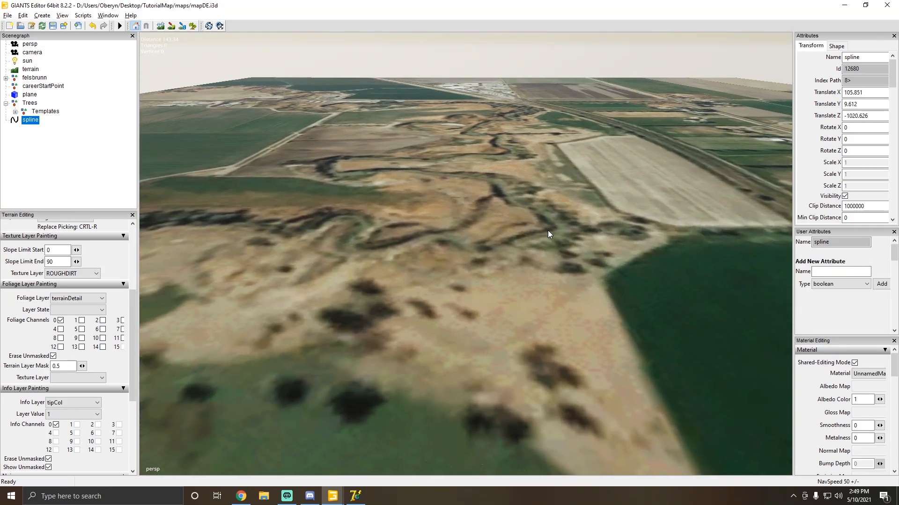
left_click_drag(529, 93, 249, 219, "alt")
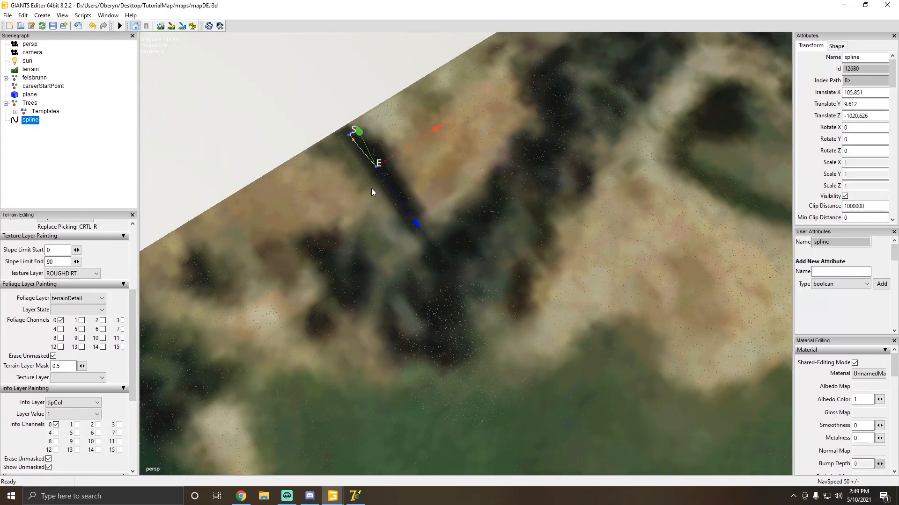
key("ctrl+b")
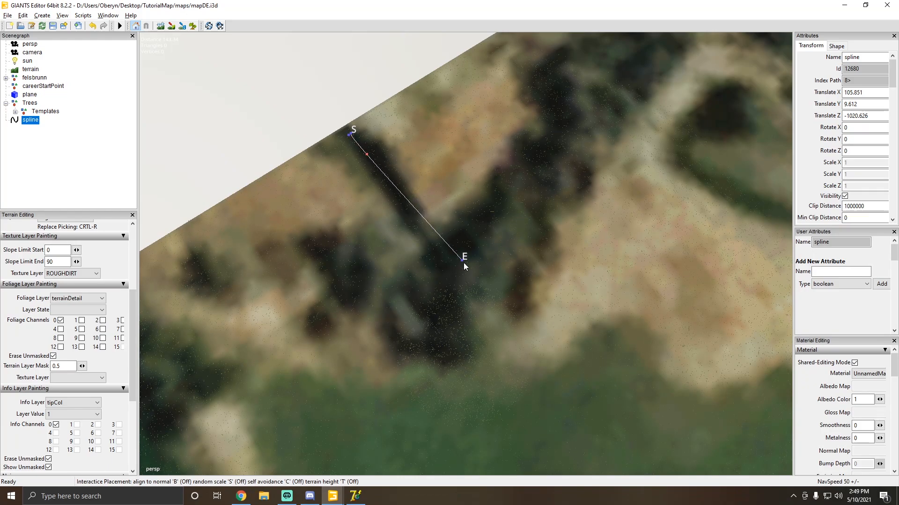
left_click(388, 182)
left_click(406, 206)
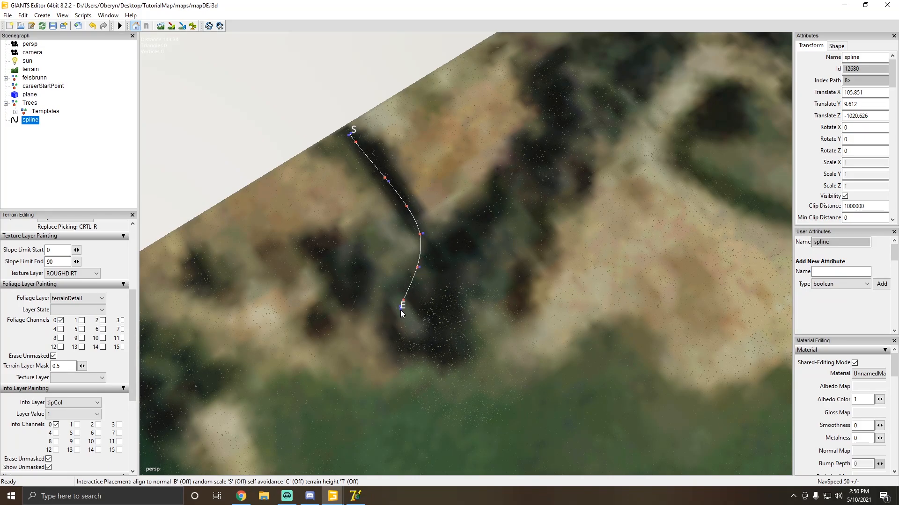
left_click(407, 325)
left_click(453, 289)
Extend the spline from the hairpin bend along the dark river channel, running back towards the map edge.
left_click(466, 255)
left_click(484, 223)
left_click(502, 195)
left_click(514, 170)
left_click(523, 159)
left_click(555, 148)
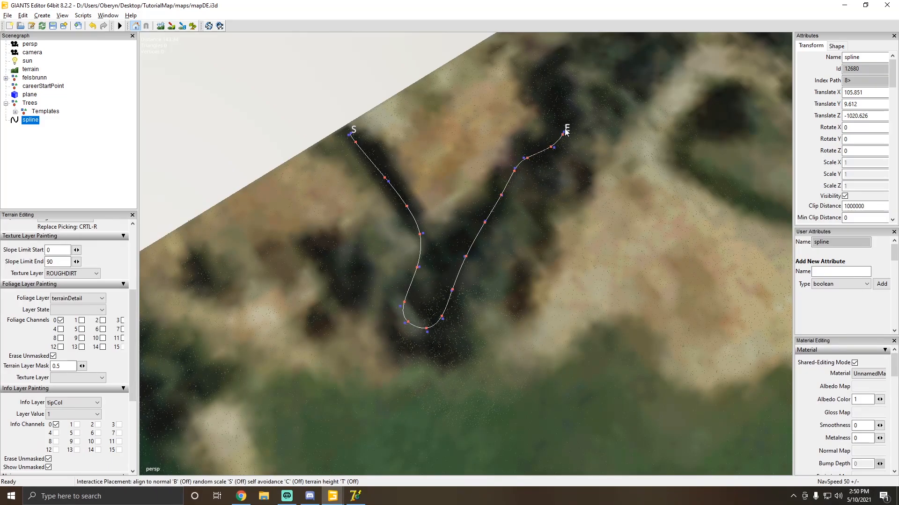
left_click(550, 85)
left_click(548, 64)
key("Return")
Continue placing spline points along the winding river near the map edge and around the next S-shaped bend.
left_click_drag(491, 135, 228, 285, "alt")
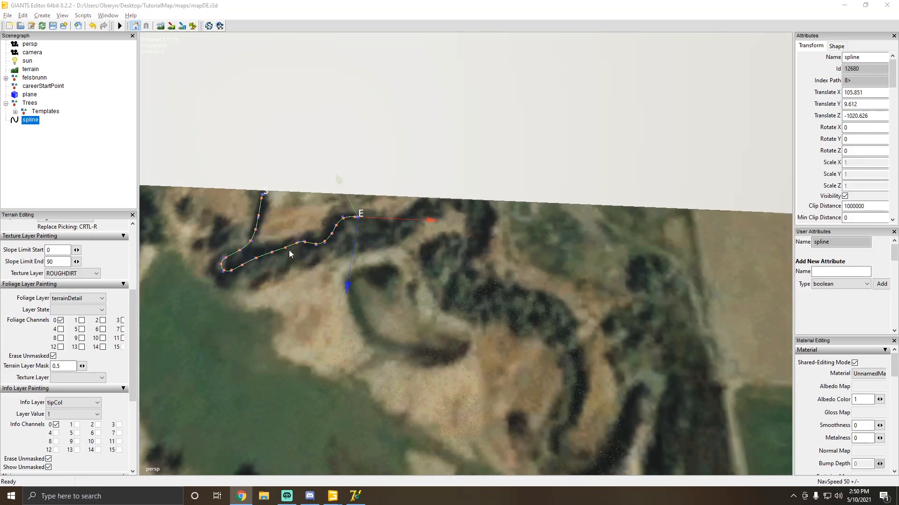
left_click_drag(290, 254, 406, 247, "alt")
key("ctrl+b")
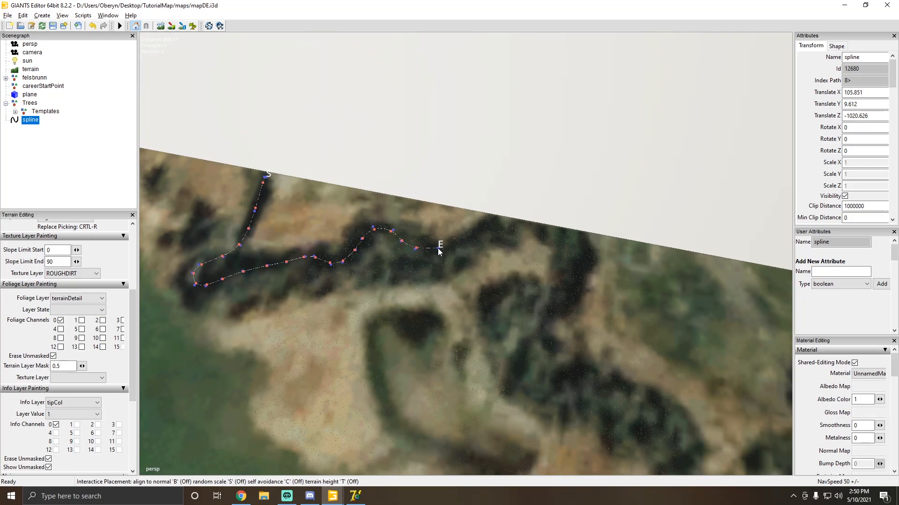
left_click_drag(454, 247, 483, 232)
left_click_drag(575, 253, 583, 261)
left_click(620, 392)
Dismiss the chat notification and trace the river's next wide U-shaped curve with spline points.
left_click_drag(552, 384, 509, 413, "alt")
middle_click_drag(509, 414, 566, 343, "alt")
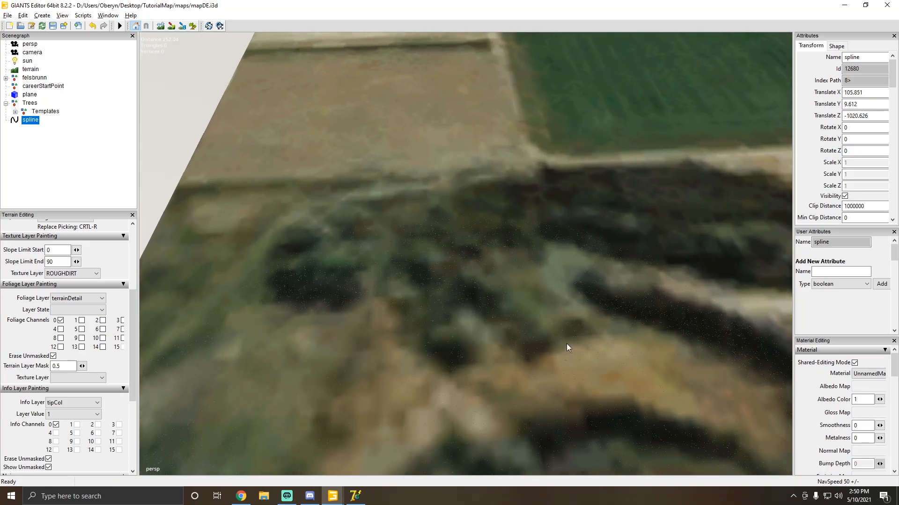
left_click_drag(566, 343, 262, 299, "alt")
middle_click_drag(262, 300, 531, 260, "alt")
left_click_drag(531, 260, 443, 288, "alt")
left_click(882, 442)
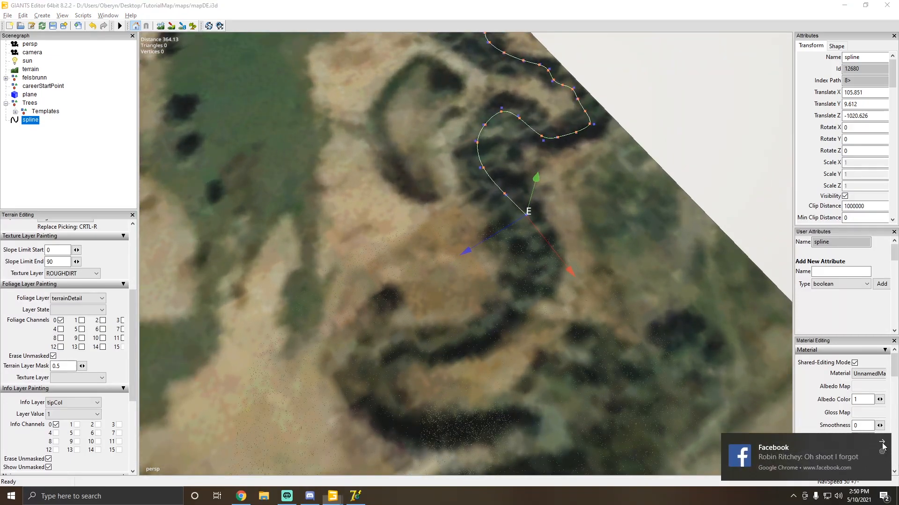
left_click_drag(449, 348, 465, 285, "alt")
scroll(465, 285, "up", 1)
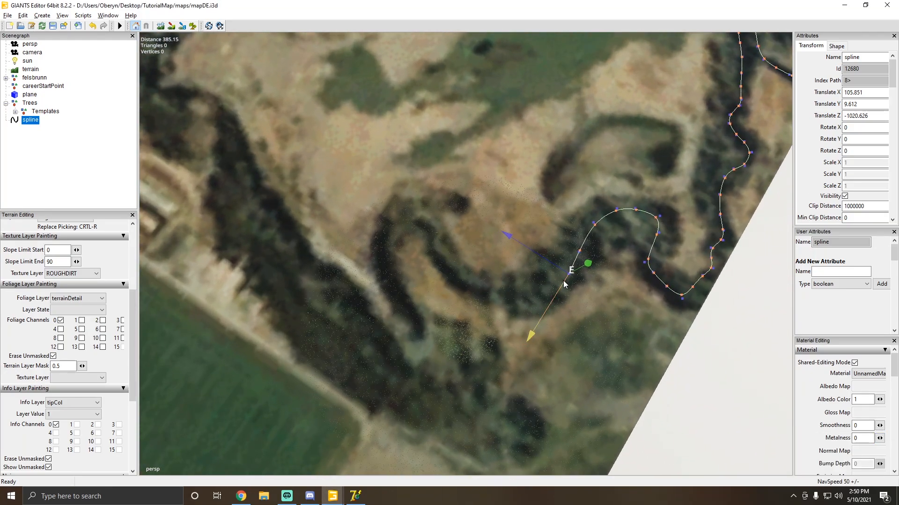
key("ctrl+b")
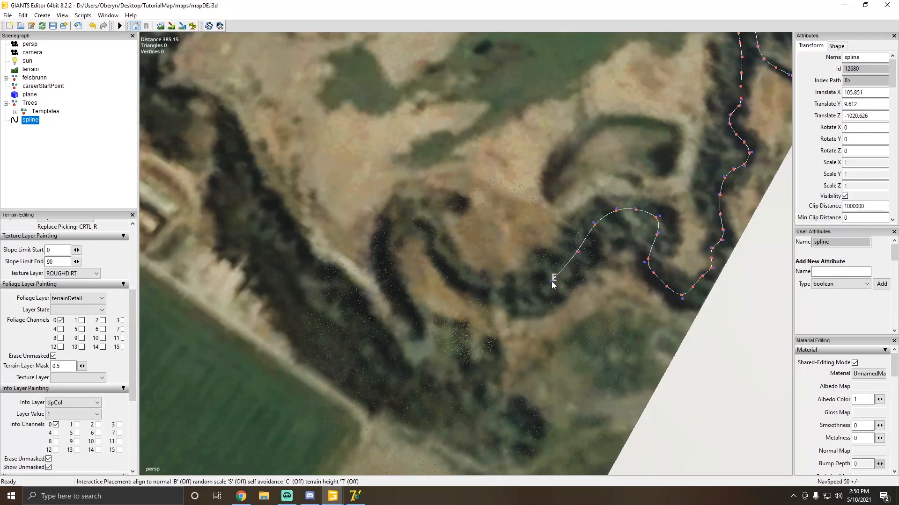
left_click(528, 293)
left_click(482, 291)
left_click(456, 278)
left_click(441, 251)
left_click(431, 233)
Trace the spline over the narrow river loop, down its far side and into the hairpin beyond it.
left_click(414, 217)
left_click(391, 220)
left_click(384, 244)
left_click(396, 281)
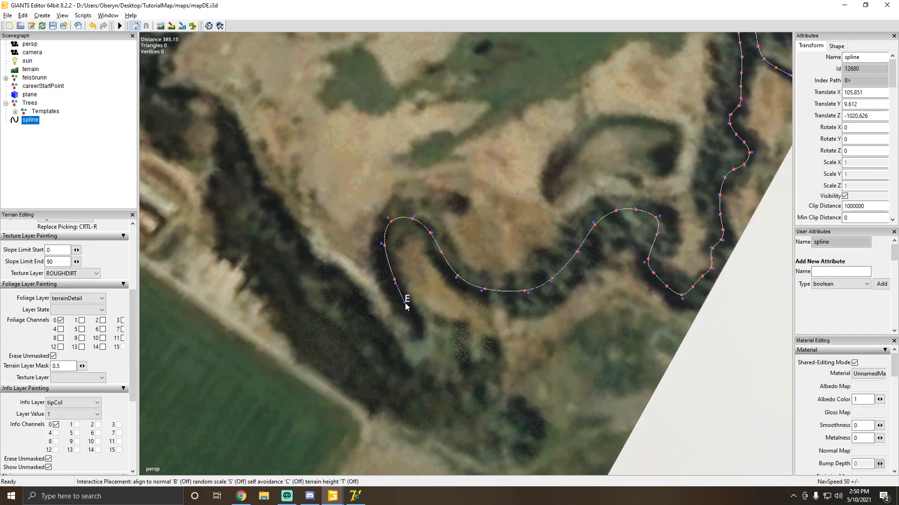
left_click(407, 308)
left_click(411, 332)
left_click(398, 343)
Extend the spline along the long tree-lined river stretch to the bend beside the farmyard and end the placement.
left_click(373, 324)
left_click(358, 293)
left_click(336, 269)
left_click(307, 253)
left_click(288, 231)
left_click(270, 198)
left_click(257, 166)
left_click(245, 136)
left_click(234, 111)
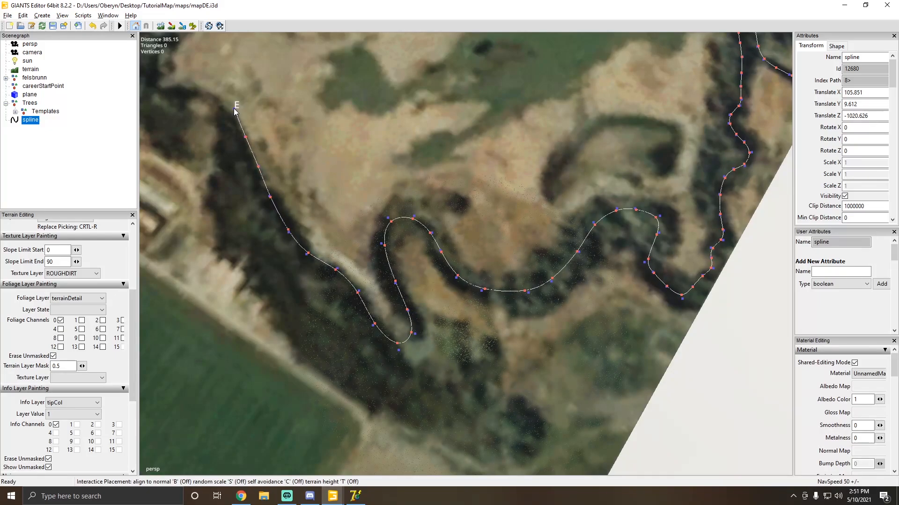
left_click(215, 98)
left_click(189, 92)
left_click(163, 90)
key("Escape")
Examine the remaining course of the river across the satellite image beyond the spline's end point.
scroll(554, 240, "down", 5)
left_click_drag(555, 240, 459, 281, "alt")
scroll(364, 308, "up", 5)
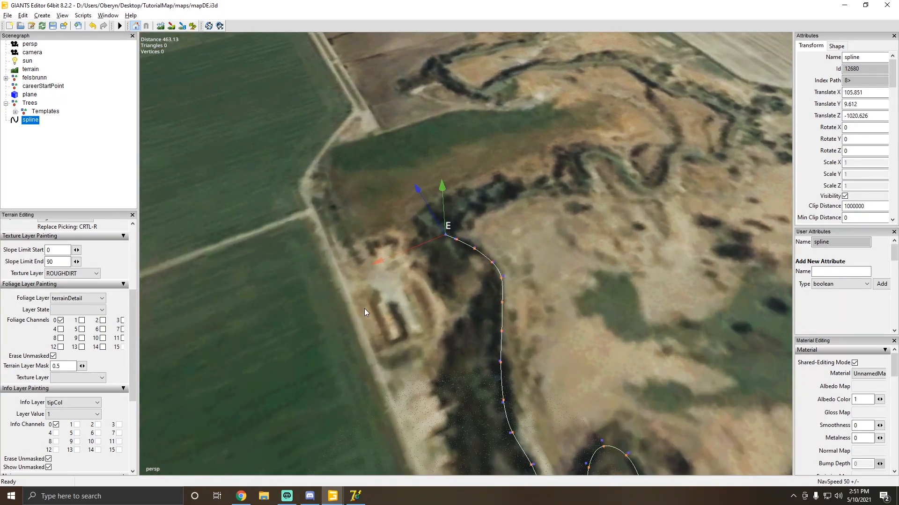
left_click_drag(364, 308, 599, 294, "alt")
scroll(535, 301, "down", 5)
scroll(378, 285, "up", 5)
scroll(482, 240, "down", 5)
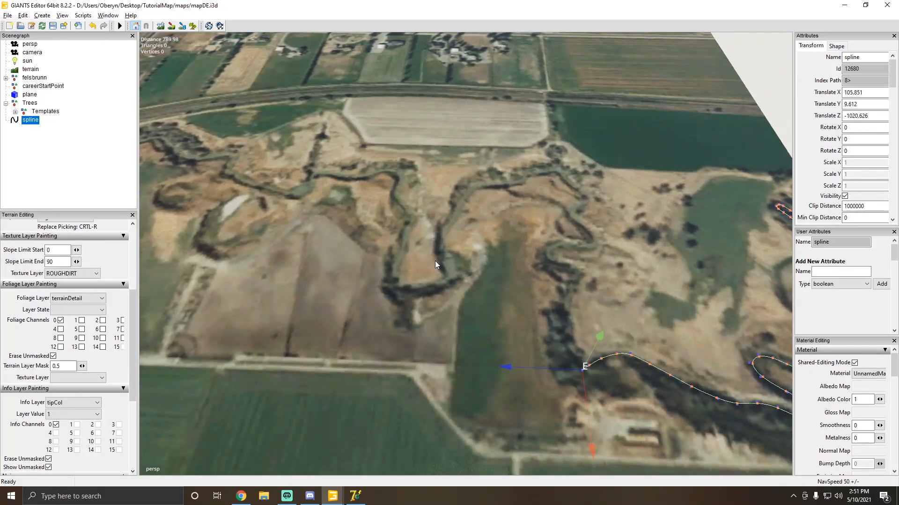
left_click_drag(434, 264, 522, 277, "alt")
left_click_drag(333, 197, 513, 160, "alt")
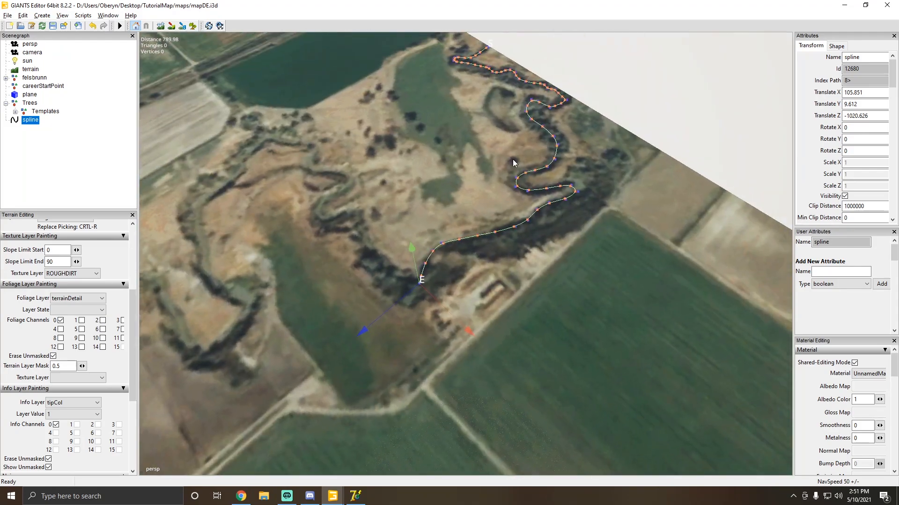
left_click_drag(529, 241, 373, 232, "alt")
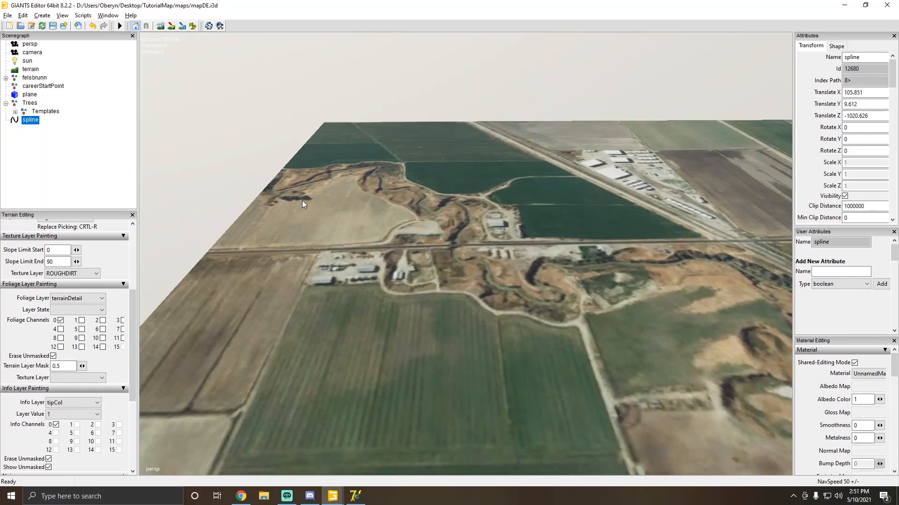
left_click_drag(302, 201, 457, 276, "alt")
middle_click_drag(436, 188, 411, 247, "alt")
scroll(420, 217, "up", 3)
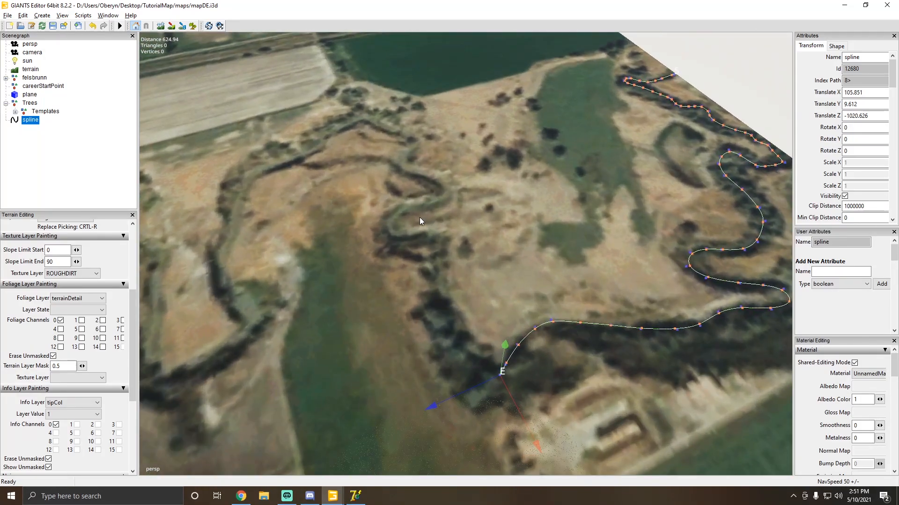
scroll(420, 217, "up", 5)
left_click_drag(420, 217, 541, 192, "alt")
scroll(541, 193, "down", 5)
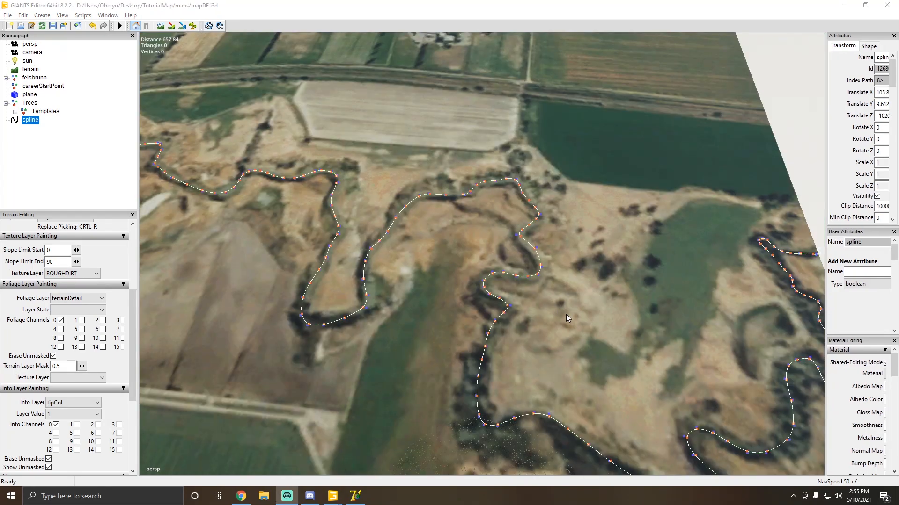
Inspect the traced spline along the river up to its end at the far map edge for misaligned bends.
left_click_drag(615, 304, 381, 302, "alt")
scroll(546, 243, "up", 5)
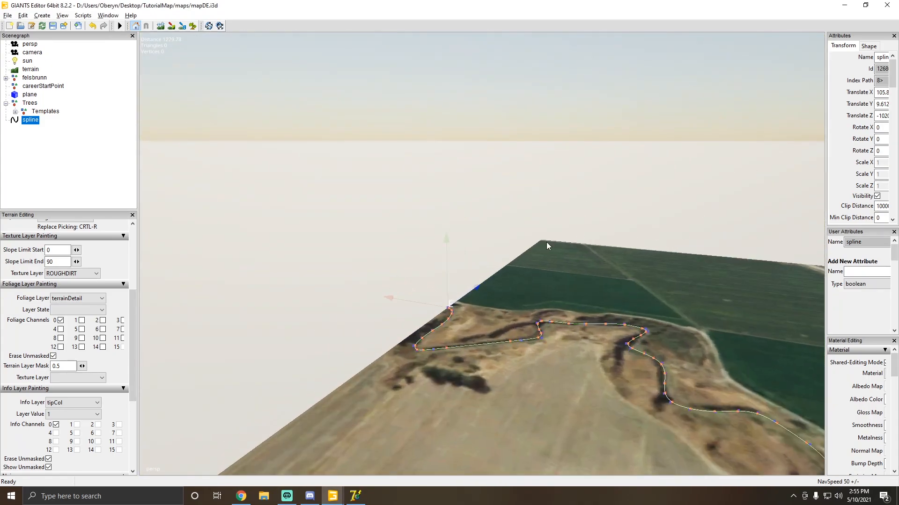
left_click_drag(546, 243, 459, 301, "alt")
scroll(521, 274, "up", 4)
scroll(488, 295, "up", 4)
scroll(586, 236, "up", 3)
scroll(503, 275, "up", 2)
scroll(521, 253, "up", 2)
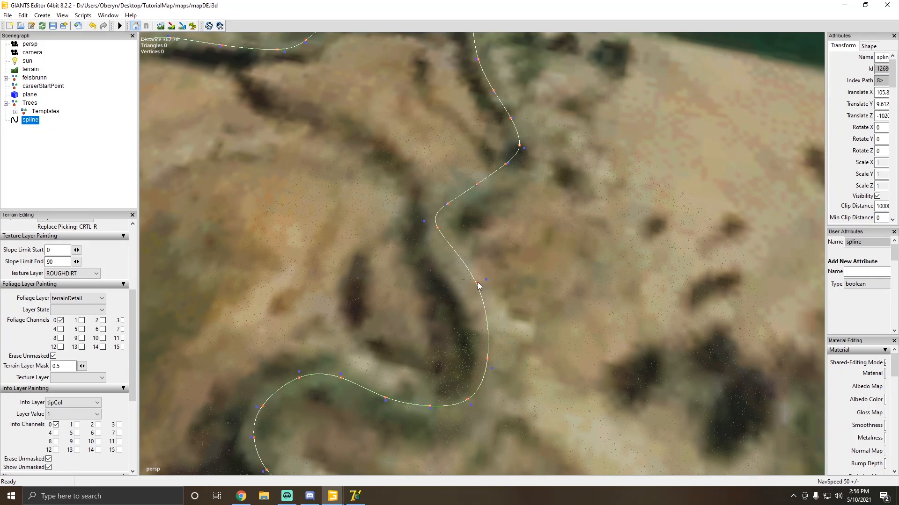
Move two misaligned spline points sideways so the curve follows the dark river channel through the bend.
left_click(476, 283)
left_click_drag(462, 280, 411, 223)
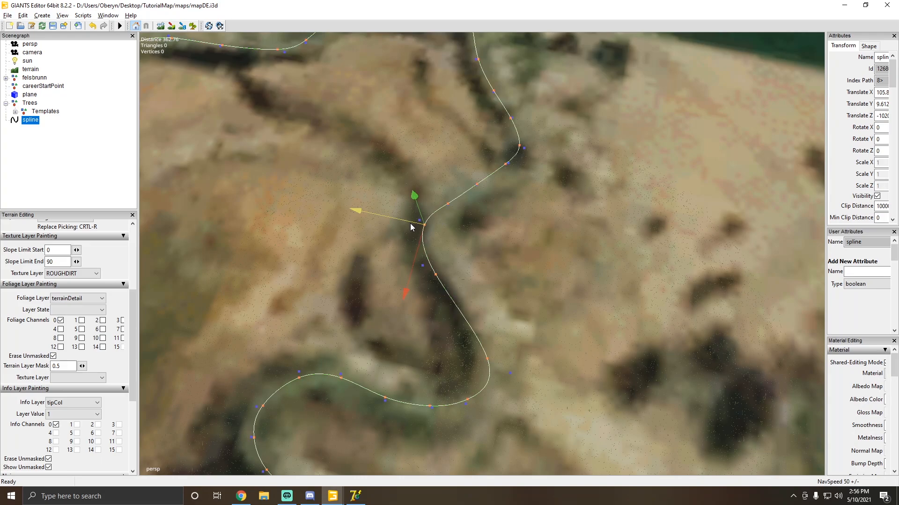
right_click_drag(410, 223, 515, 291)
left_click(510, 286)
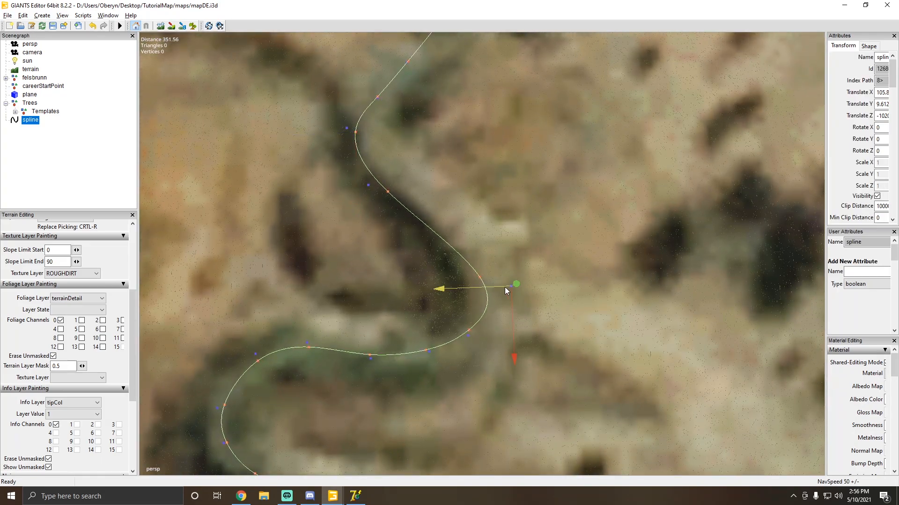
left_click_drag(504, 287, 459, 289)
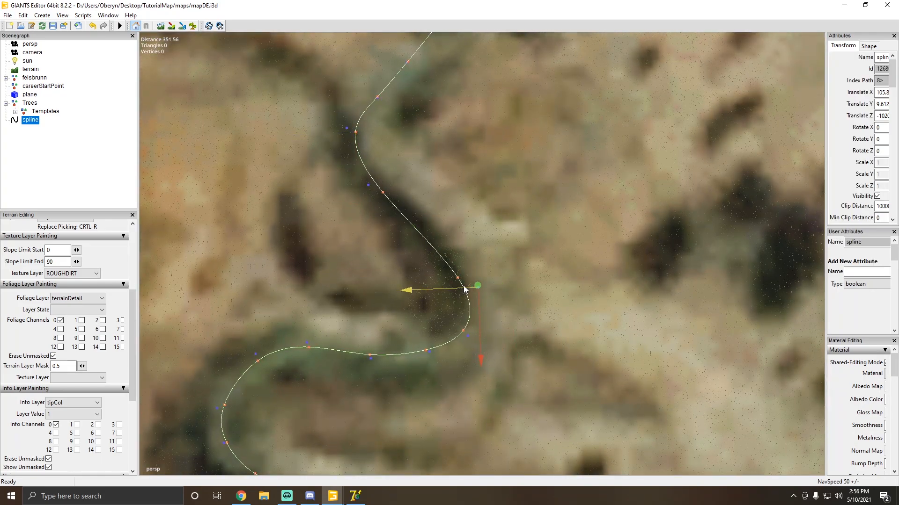
Move the spline point at the lower bend inward to follow the dark channel, and check the traced course along the river.
left_click(468, 336)
left_click_drag(456, 335, 448, 333)
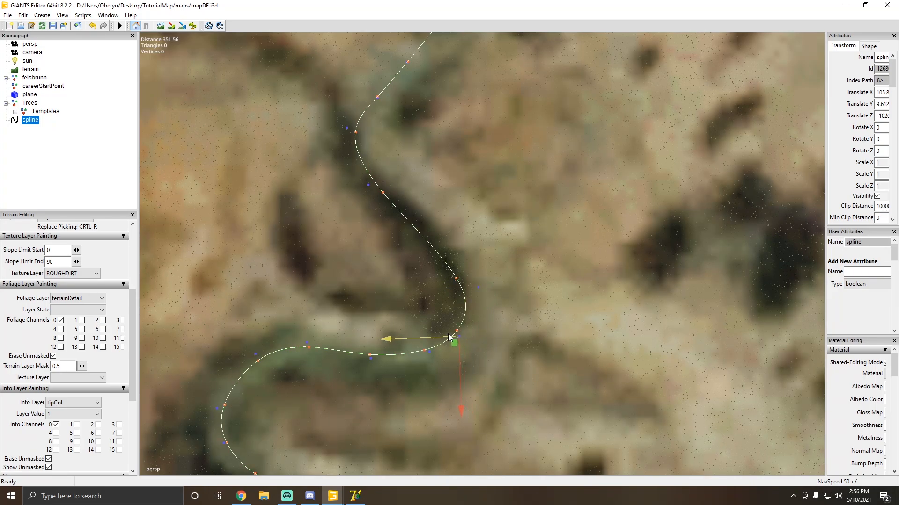
right_click_drag(448, 333, 351, 298)
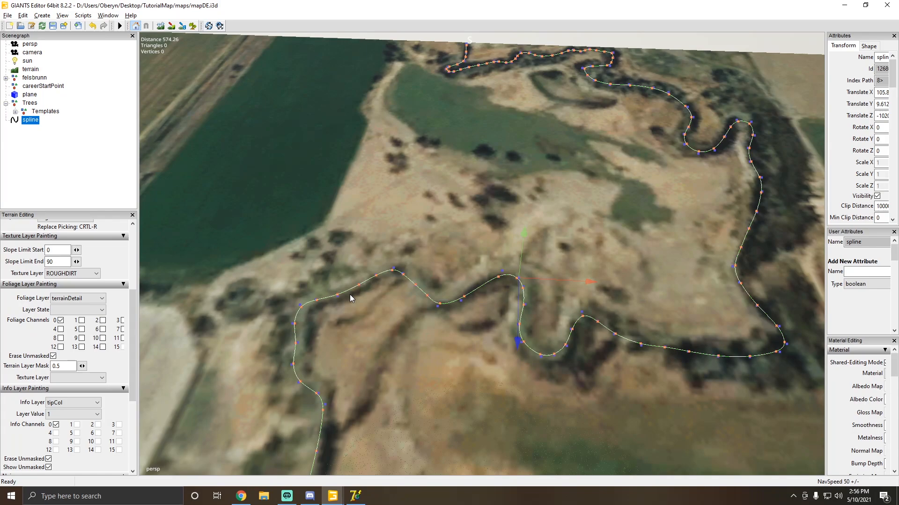
mouse_move(634, 178)
right_mouse_down()
mouse_move(655, 147)
mouse_move(627, 173)
right_mouse_up()
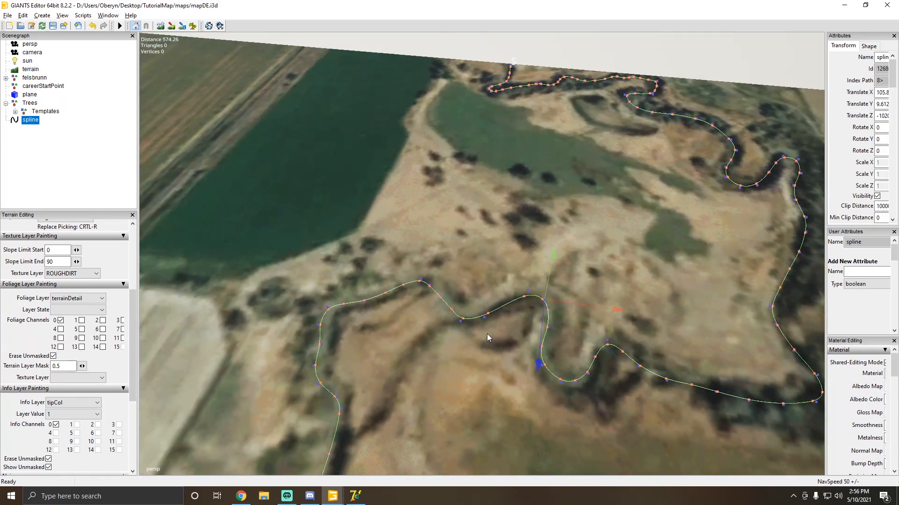
right_click_drag(532, 313, 382, 298)
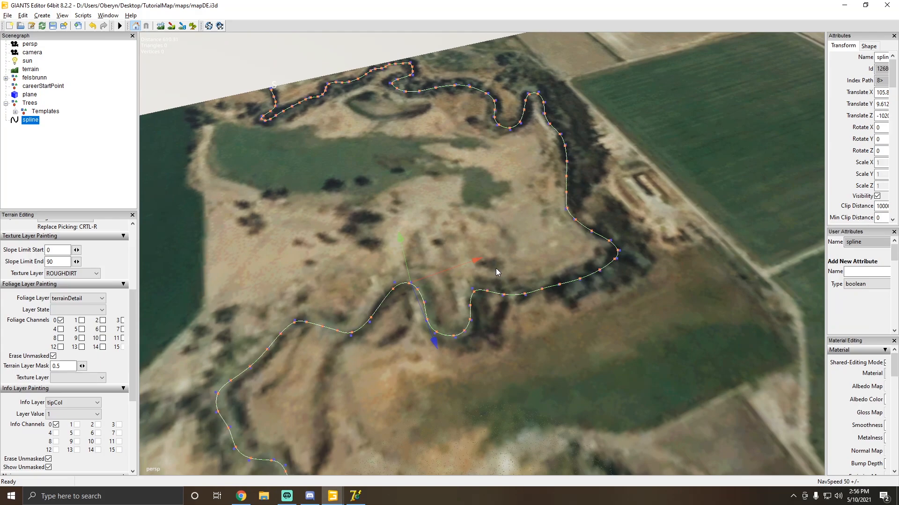
right_click_drag(497, 273, 234, 267)
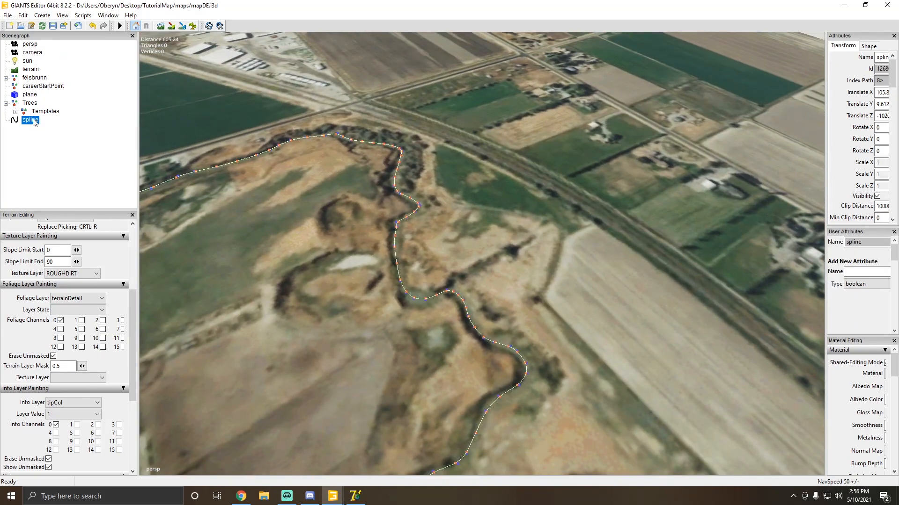
Lower the satellite image plane beneath the terrain to view the spline against the ground.
right_click_drag(442, 190, 454, 261)
left_click(454, 261)
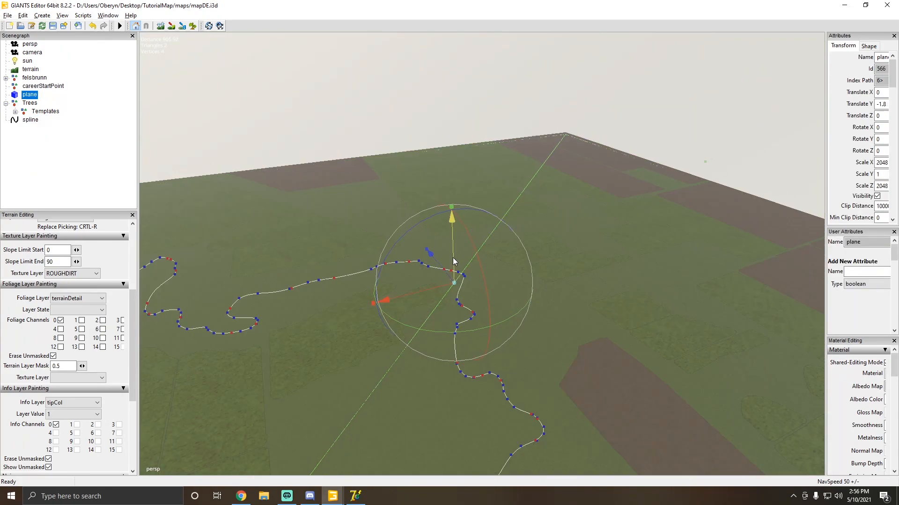
left_click_drag(454, 261, 454, 274)
right_click_drag(454, 273, 308, 269)
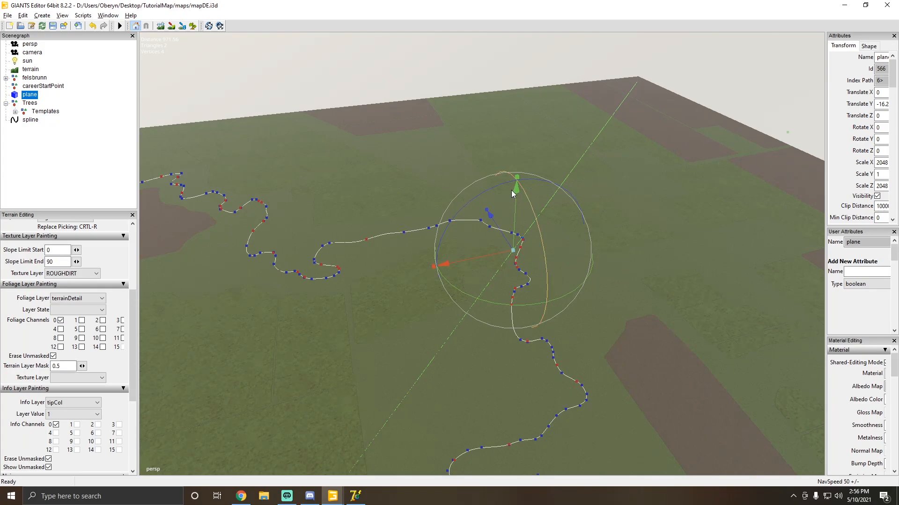
Raise the satellite image plane back above the terrain to a Y position of about 9.55.
right_click_drag(511, 190, 491, 271)
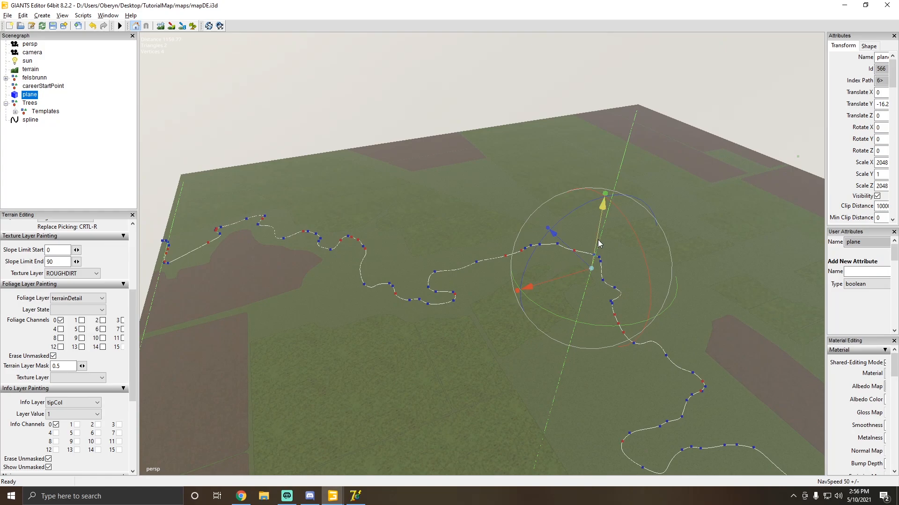
left_click_drag(597, 239, 602, 228)
right_click_drag(601, 229, 826, 194)
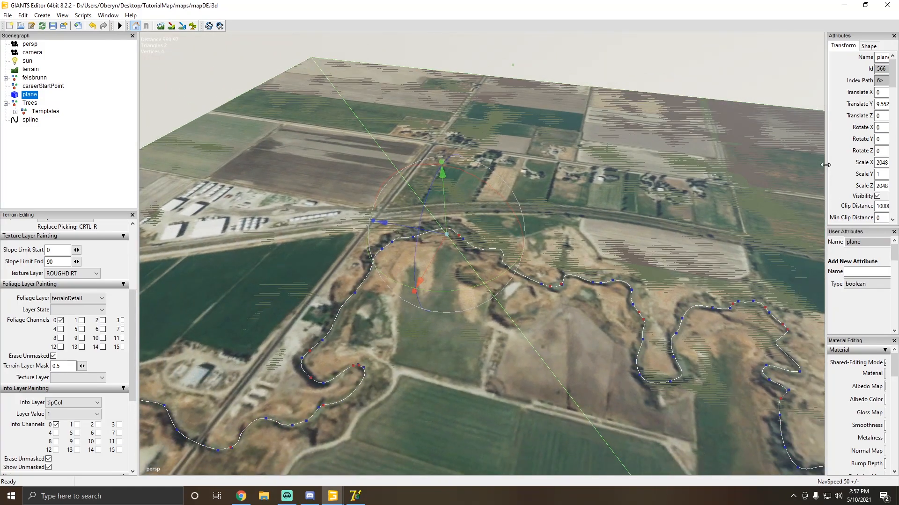
Set the satellite image plane's Y translation to 9.5.
left_click_drag(797, 166, 797, 166)
right_click_drag(450, 230, 580, 225)
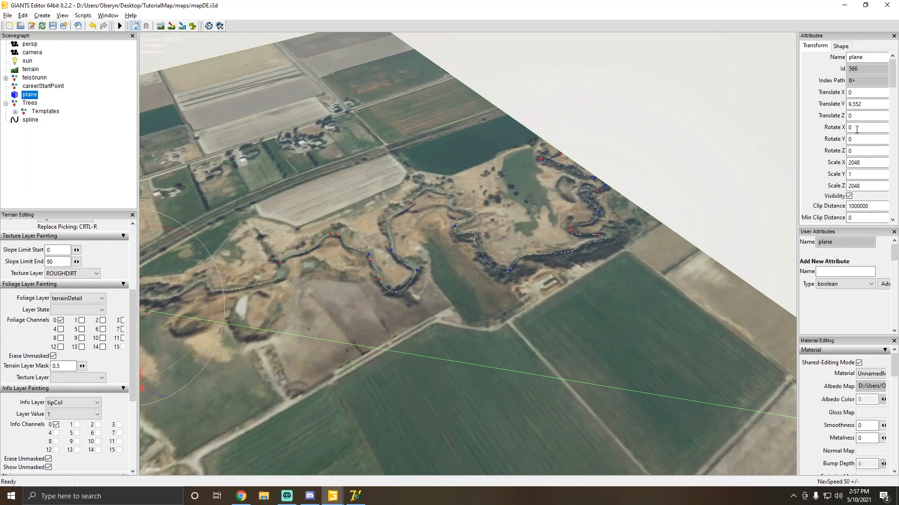
left_click(873, 106)
key("BackSpace")
key("BackSpace")
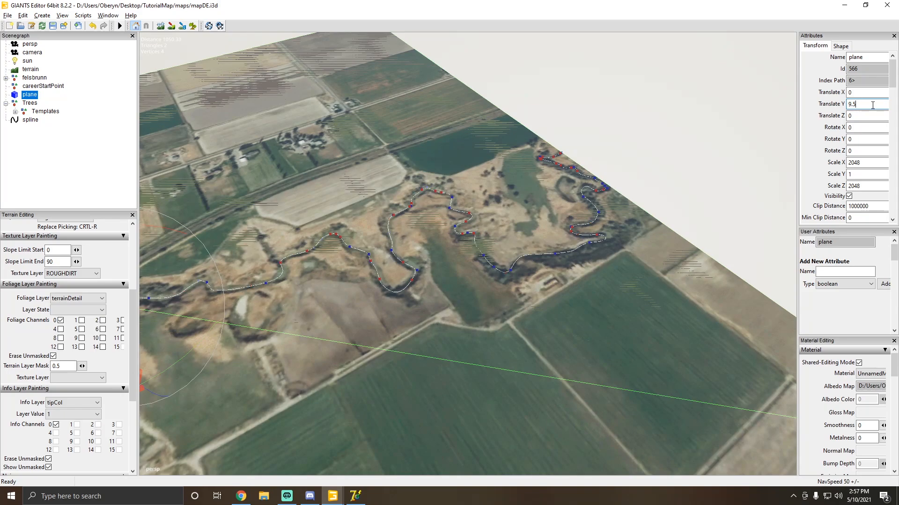
right_click_drag(373, 205, 356, 148)
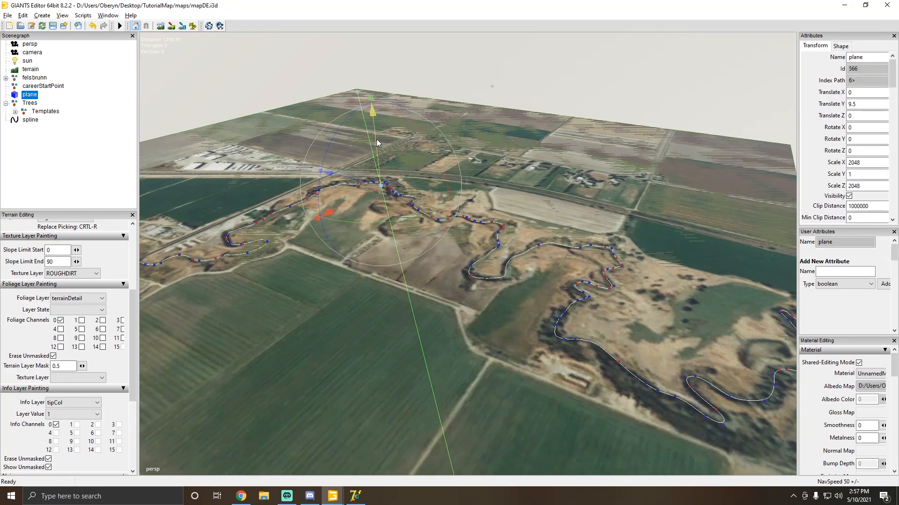
Lower the satellite image plane below the terrain to a Y translation of about -5.35.
left_click_drag(376, 139, 380, 140)
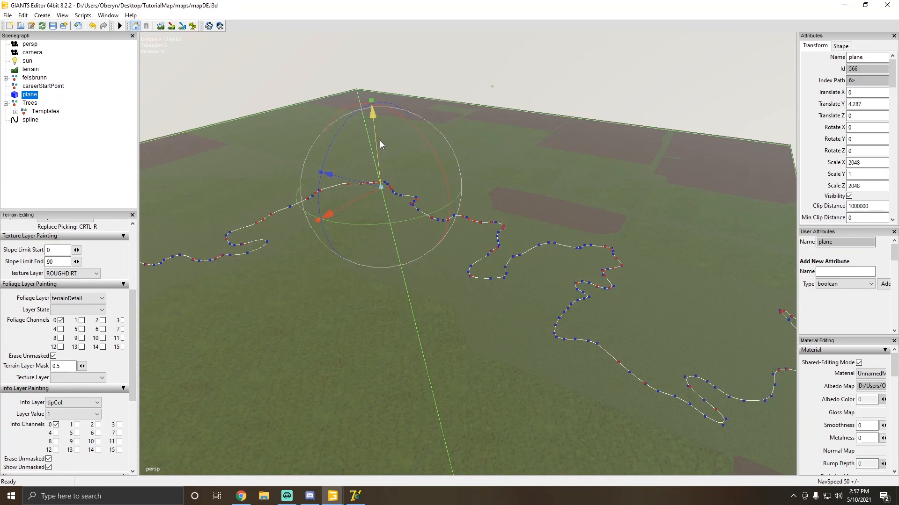
right_click_drag(430, 184, 431, 207)
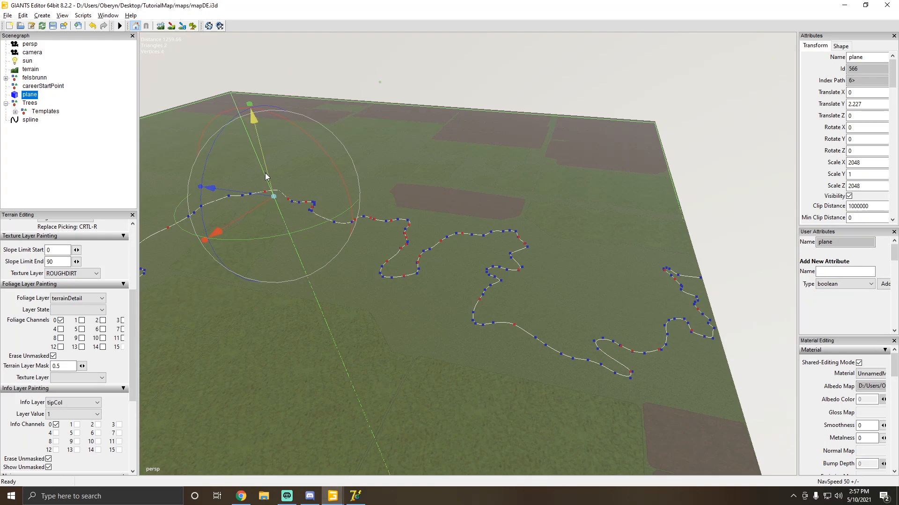
left_click_drag(266, 174, 269, 181)
right_click_drag(328, 206, 366, 217)
scroll(367, 217, "up", 12)
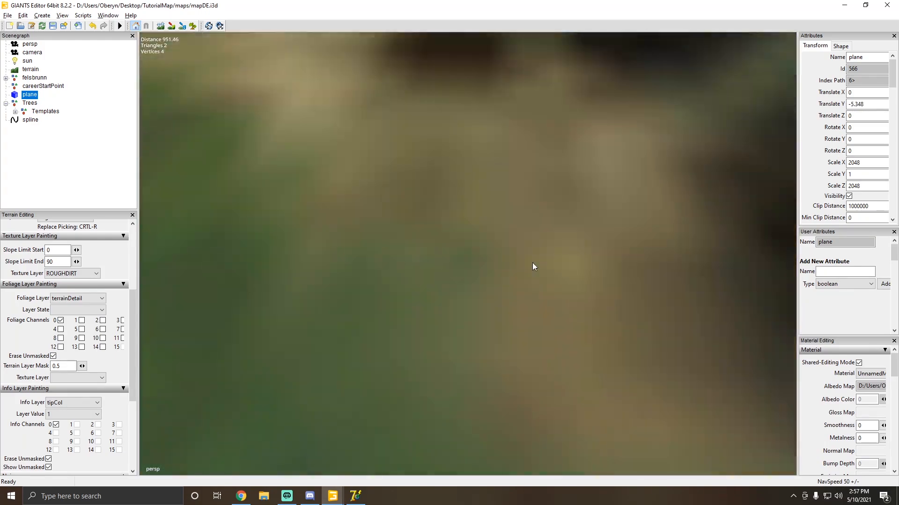
scroll(537, 263, "up", 8)
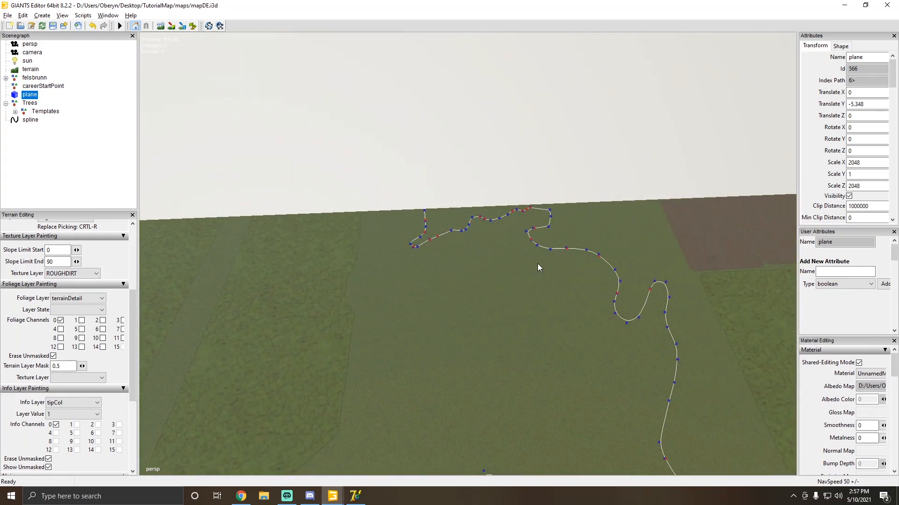
Select the river spline and frame its starting section at the map edge.
left_click(31, 123)
left_click_drag(275, 151, 607, 68, "alt")
scroll(608, 67, "up", 8)
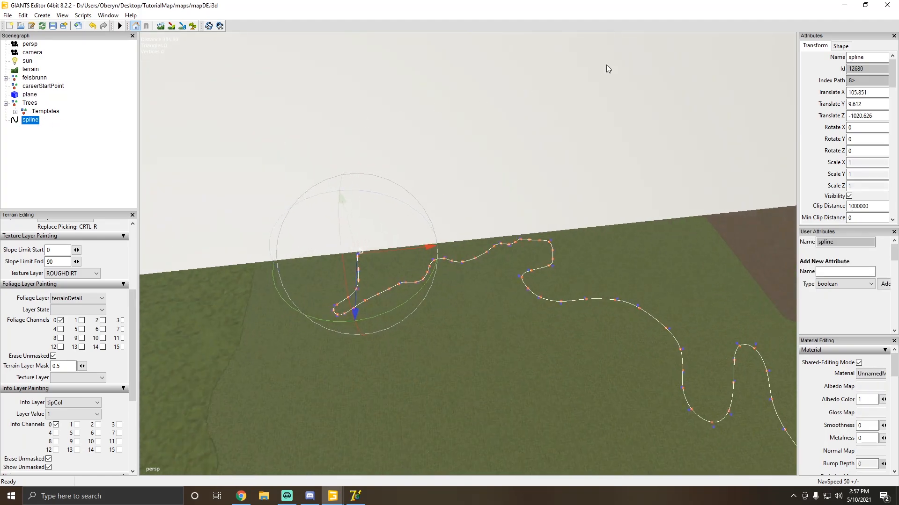
scroll(332, 211, "down", 5)
left_click_drag(363, 185, 237, 202, "alt")
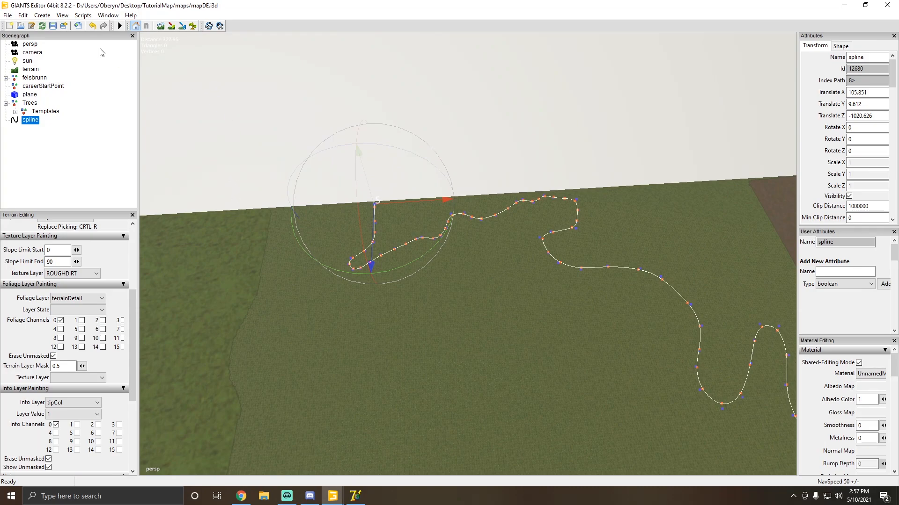
Open the script editor and load the shared terrain script Paint Terrain By Spline.
left_click(82, 17)
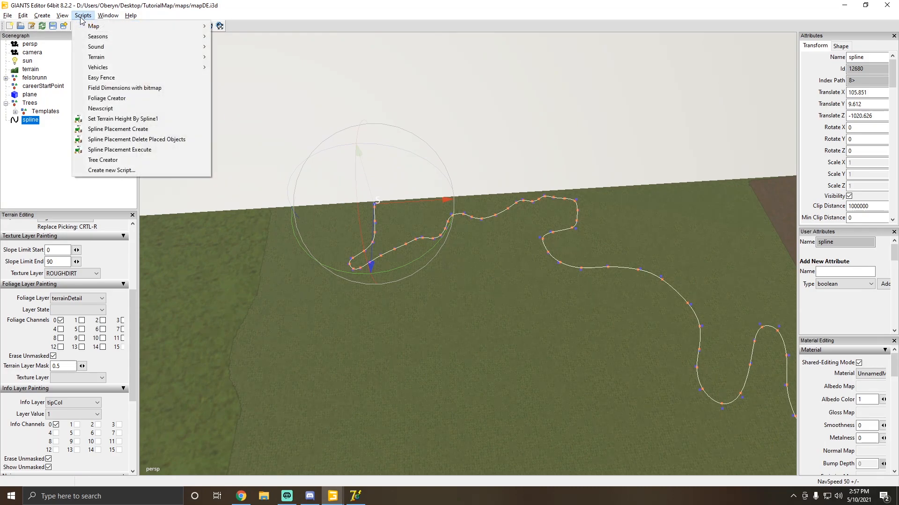
mouse_move(103, 17)
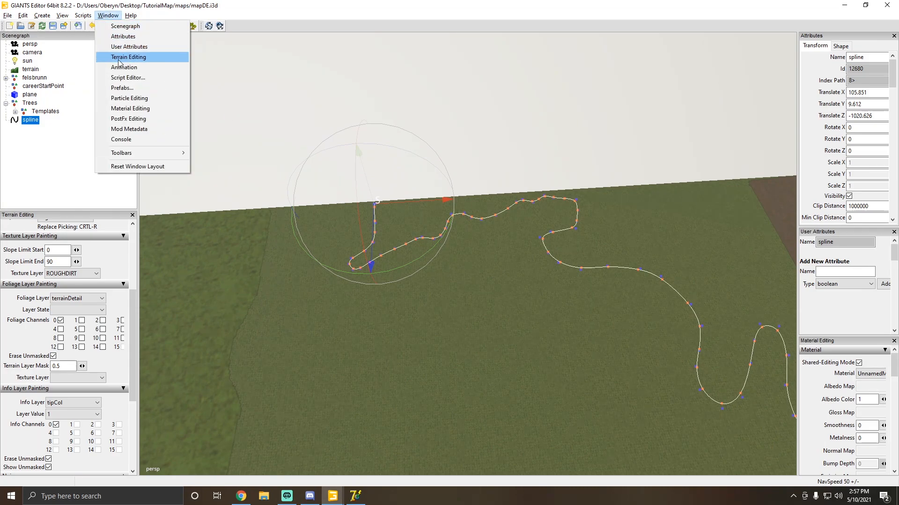
left_click(127, 78)
left_click_drag(419, 45, 304, 56)
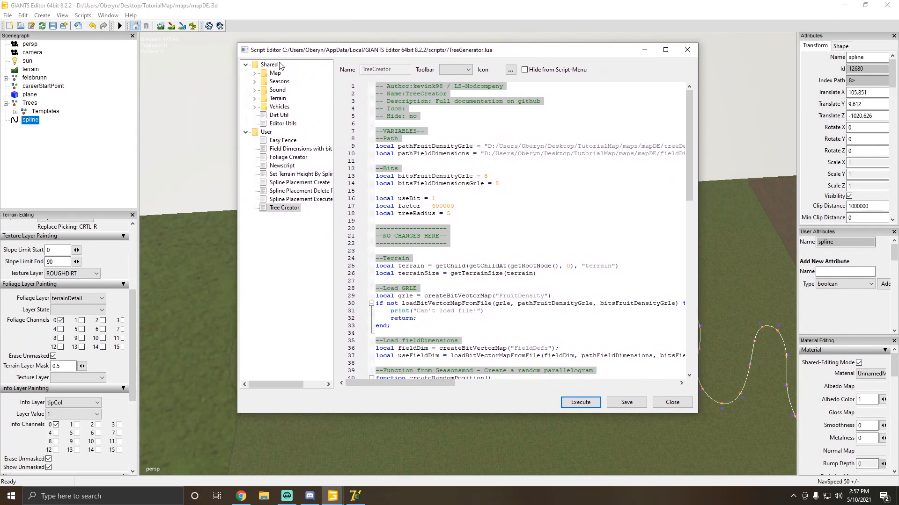
left_click(254, 74)
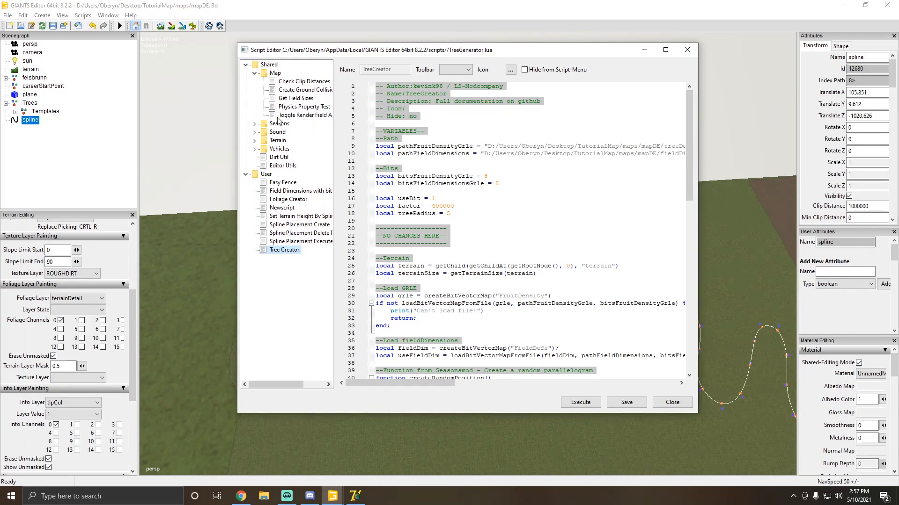
left_click(255, 74)
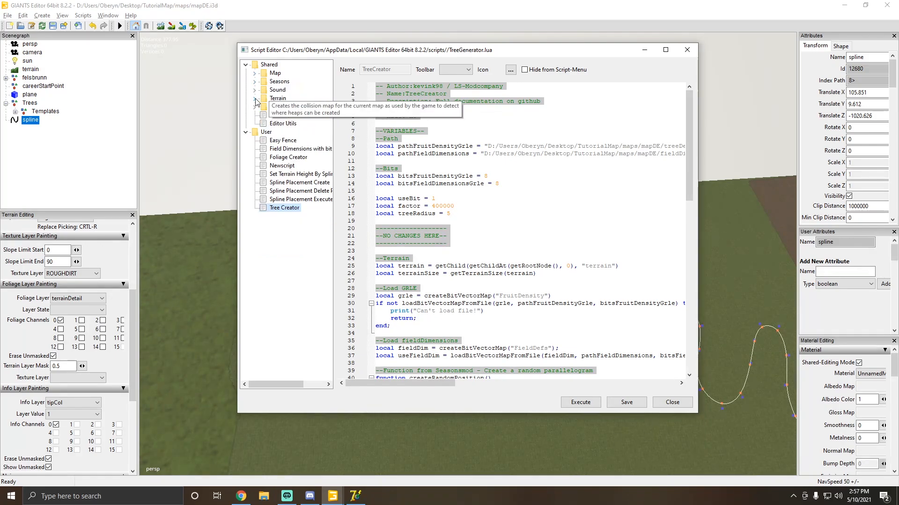
left_click(254, 98)
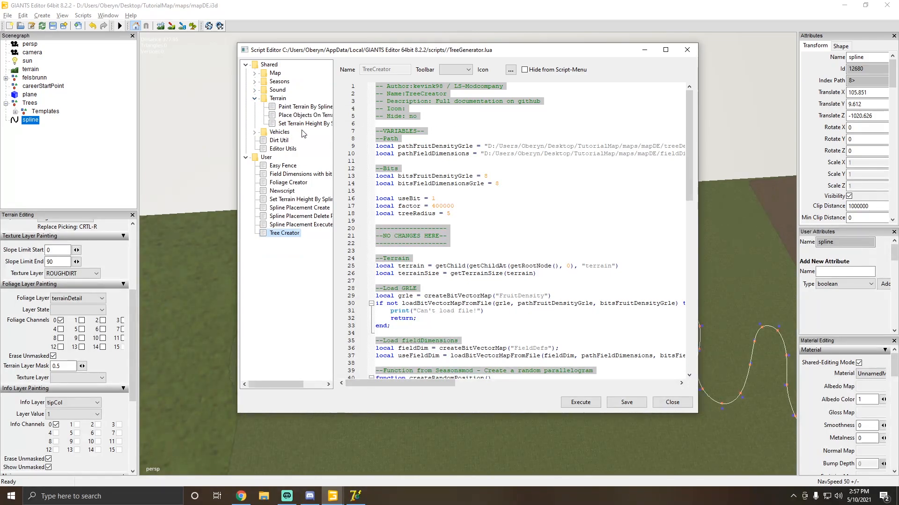
left_click(302, 108)
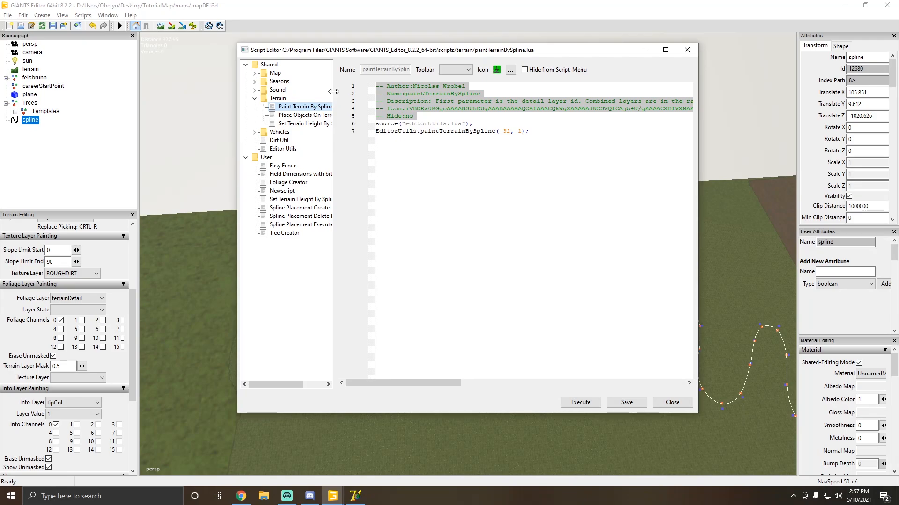
Read the script's description and examine its layer id and half-width parameters in the paintTerrainBySpline call.
left_click_drag(334, 93, 351, 94)
left_click_drag(408, 55, 387, 56)
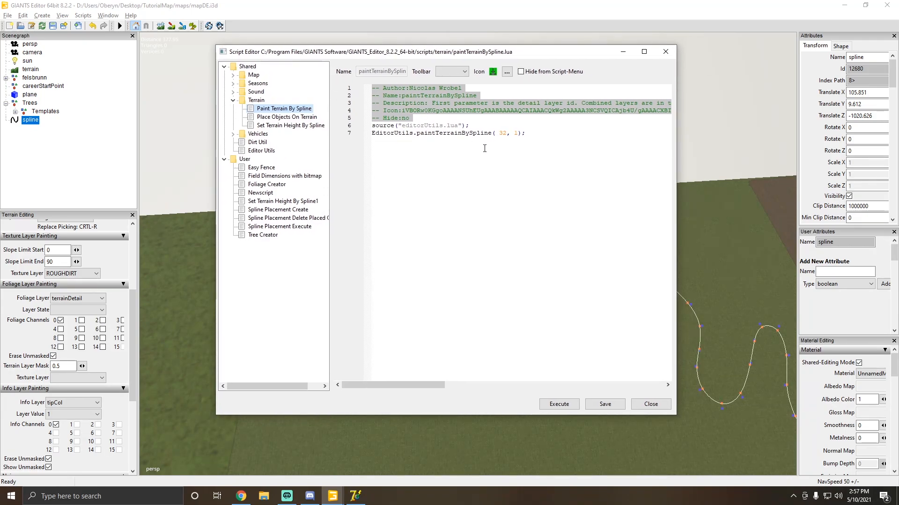
double_click(505, 53)
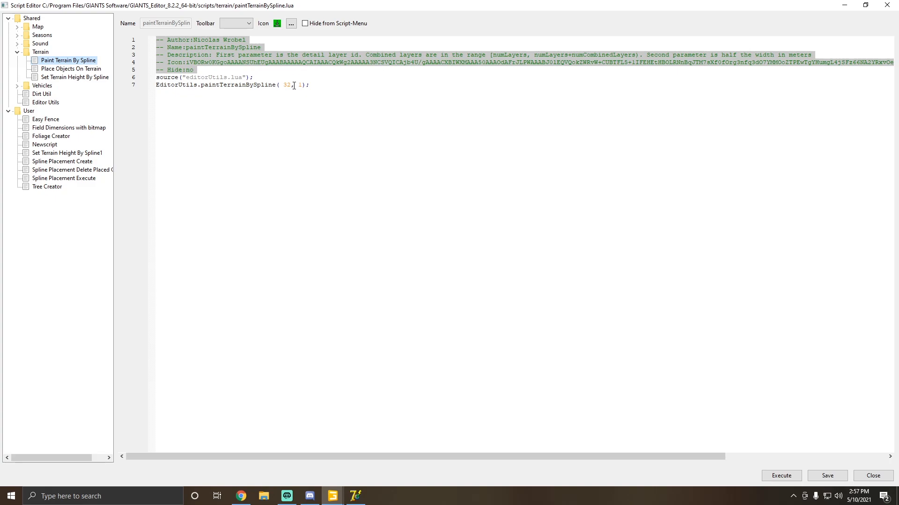
left_click_drag(292, 85, 281, 88)
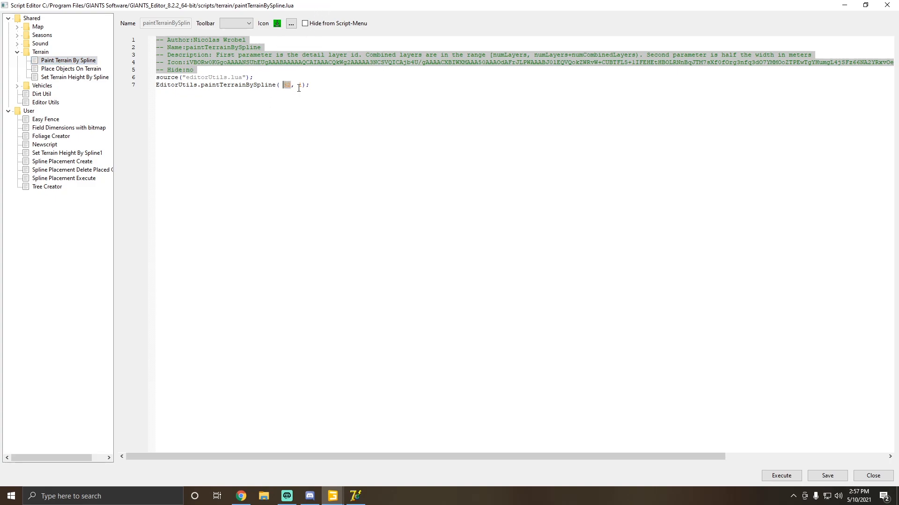
left_click_drag(302, 87, 297, 86)
double_click(338, 5)
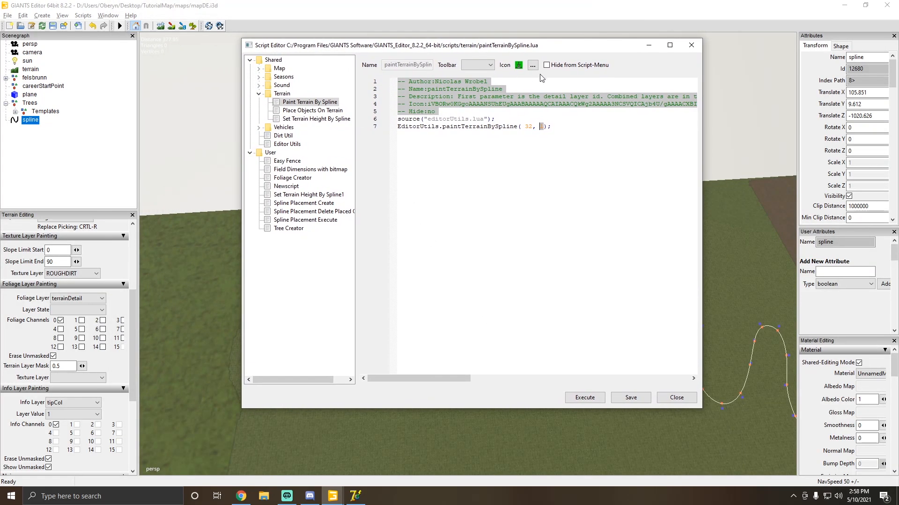
Review the available terrain texture layers, then bring the script editor back up.
left_click(648, 47)
left_click(68, 274)
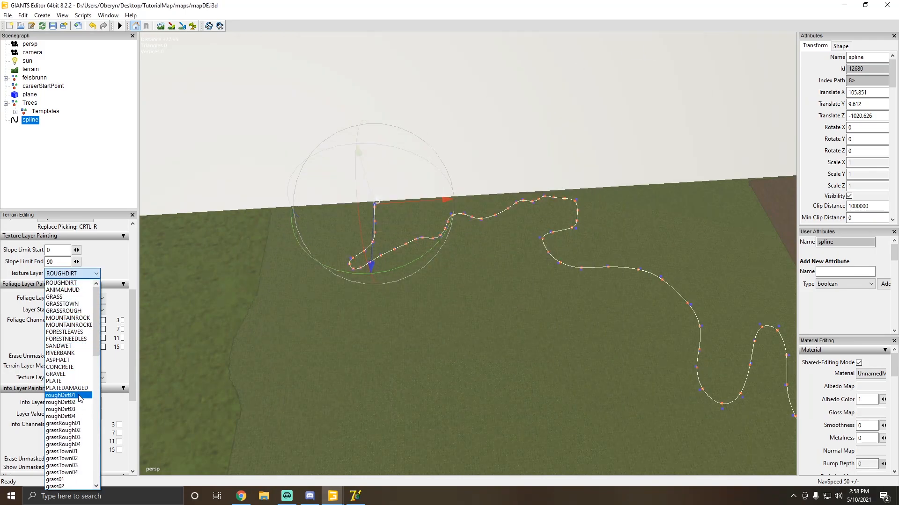
left_click(355, 497)
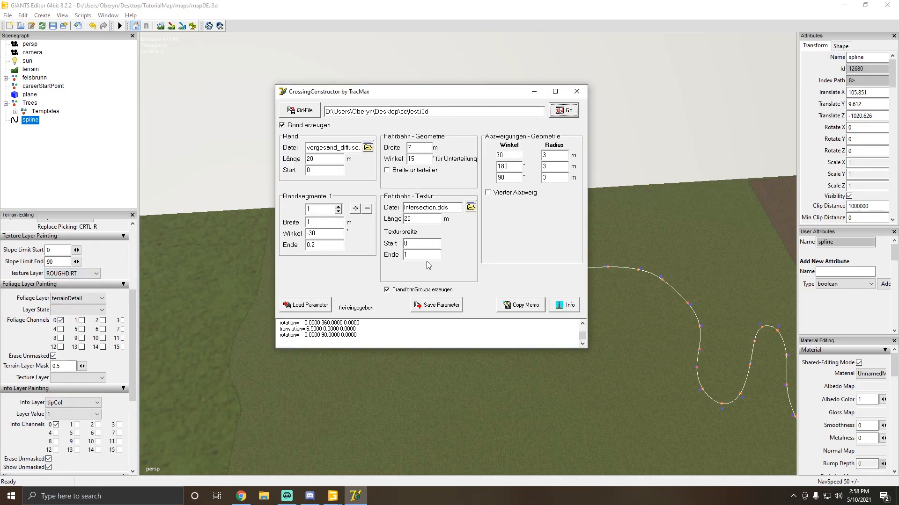
left_click(587, 86)
mouse_move(333, 496)
left_click(437, 468)
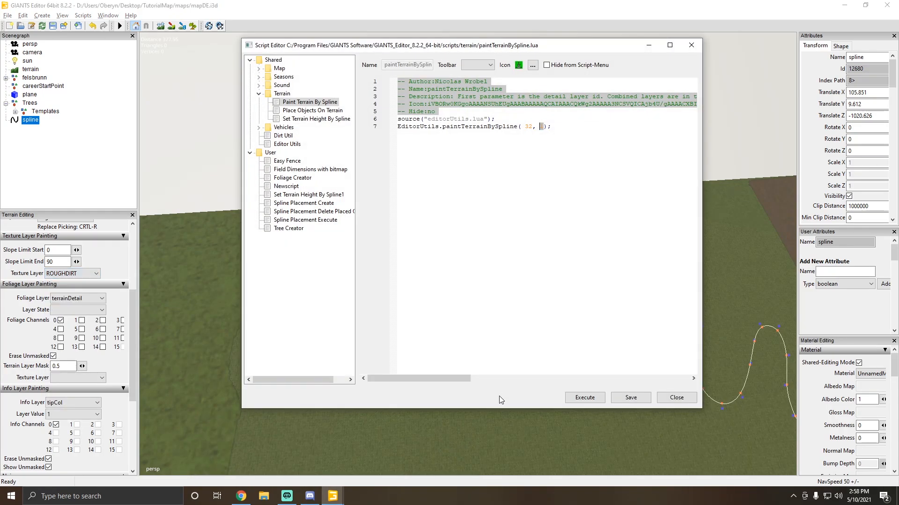
Set both the layer id and the half width in the paintTerrainBySpline call to 1.
type("1")
double_click(541, 128)
double_click(527, 126)
type("1")
left_click(74, 274)
left_click(74, 274)
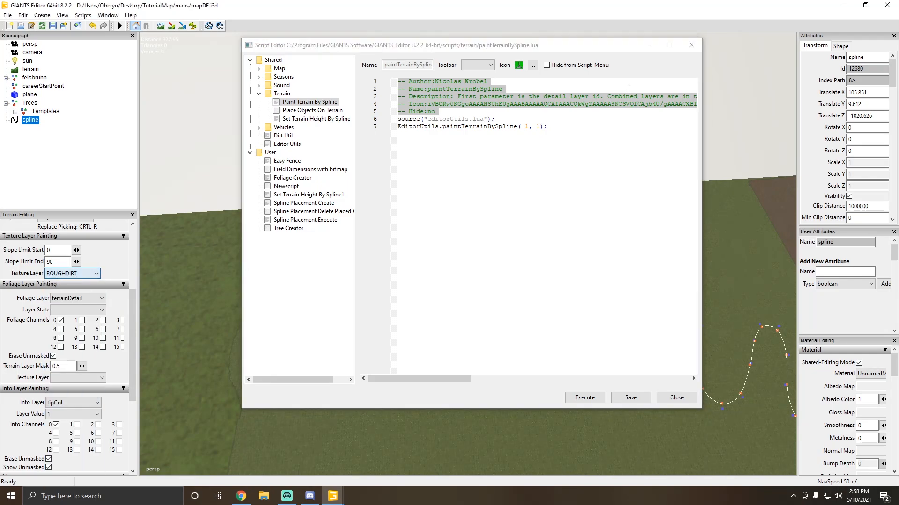
Hide the script editor, switch to terrain texture painting, and set the texture layer to roughDirt01.
left_click(648, 45)
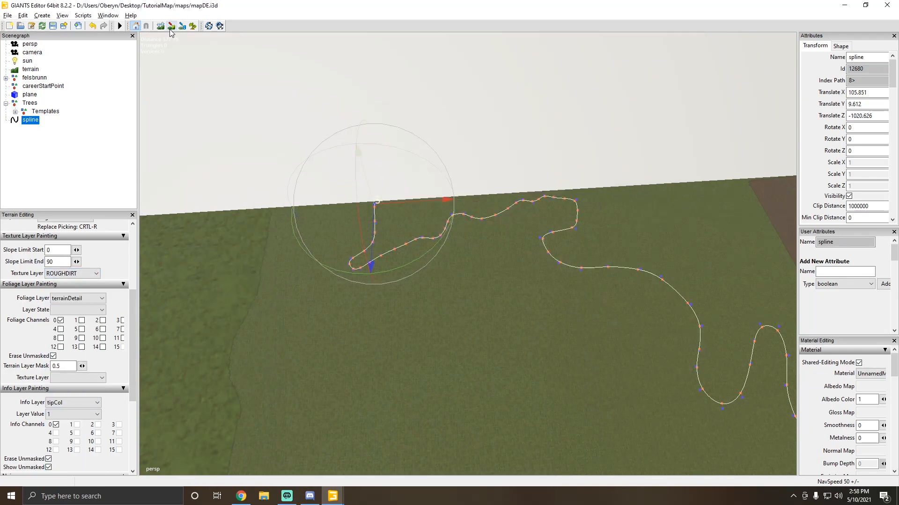
left_click(171, 26)
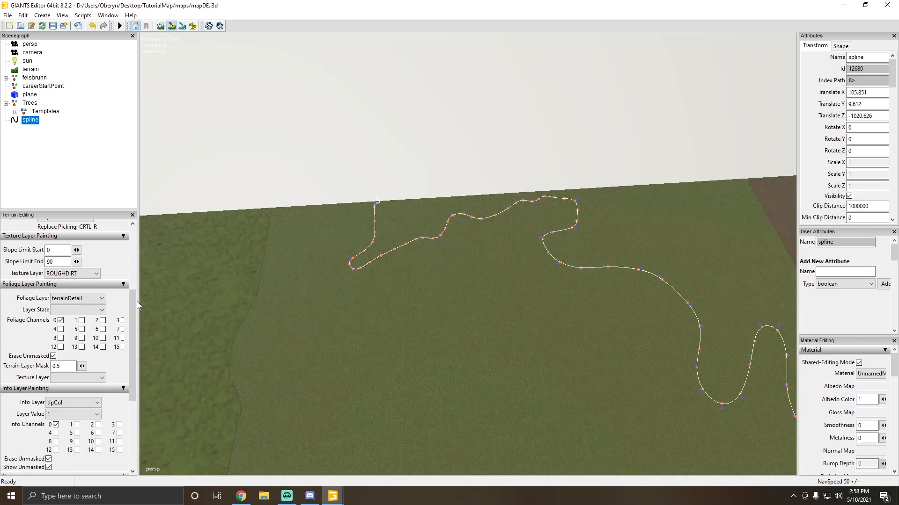
scroll(137, 301, "up", 5)
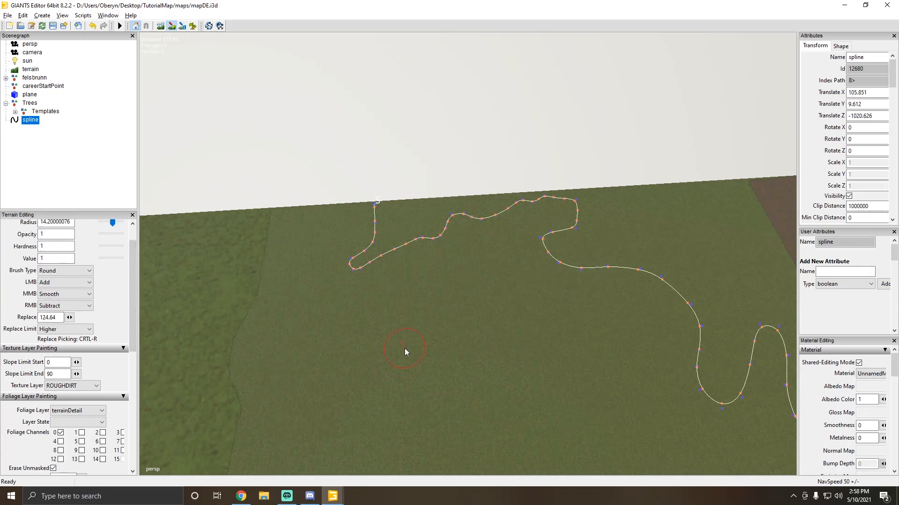
scroll(404, 349, "down", 5)
left_click_drag(188, 286, 393, 220, "alt")
left_click(78, 386)
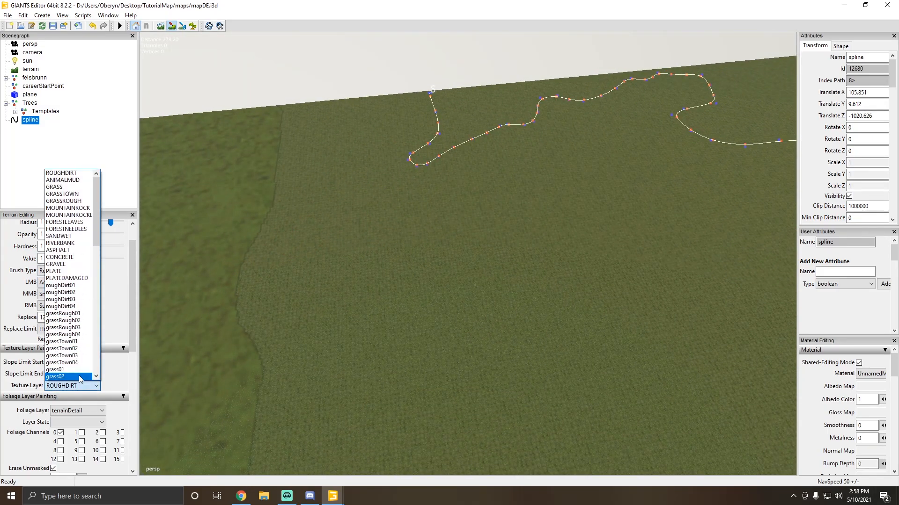
left_click(71, 286)
Paint a short roughDirt01 test stroke on the grass beside the spline's start and inspect it up close.
mouse_move(440, 302)
left_mouse_down("alt")
mouse_move(395, 297)
mouse_move(630, 241)
mouse_move(487, 288)
mouse_move(487, 268)
mouse_move(313, 212)
left_mouse_up("alt")
scroll(482, 263, "down", 3)
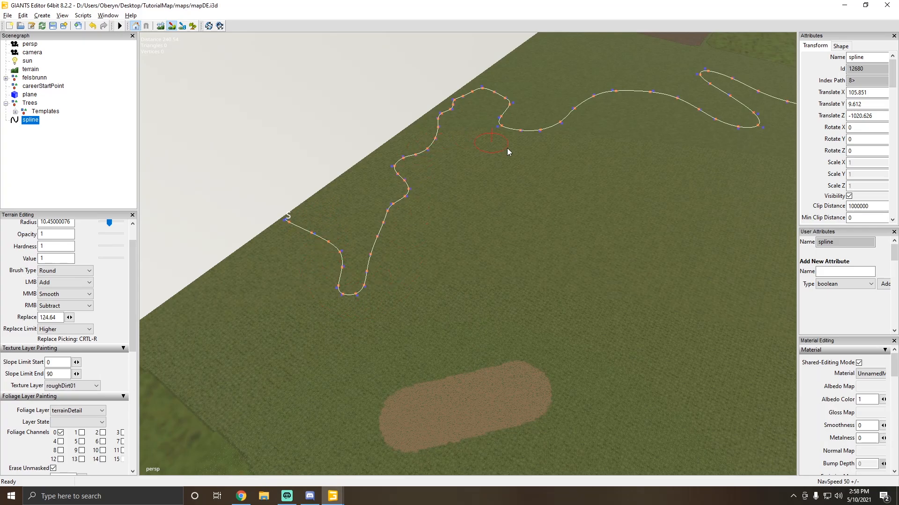
left_click_drag(507, 148, 596, 197, "alt")
scroll(468, 220, "up", 3)
scroll(468, 220, "down", 4)
left_click_drag(468, 220, 468, 192, "alt")
scroll(543, 147, "up", 3)
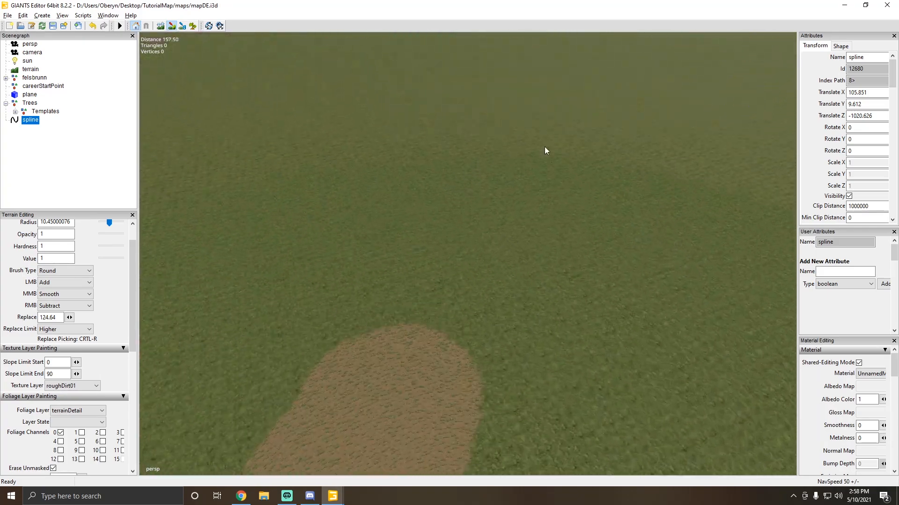
scroll(545, 150, "down", 3)
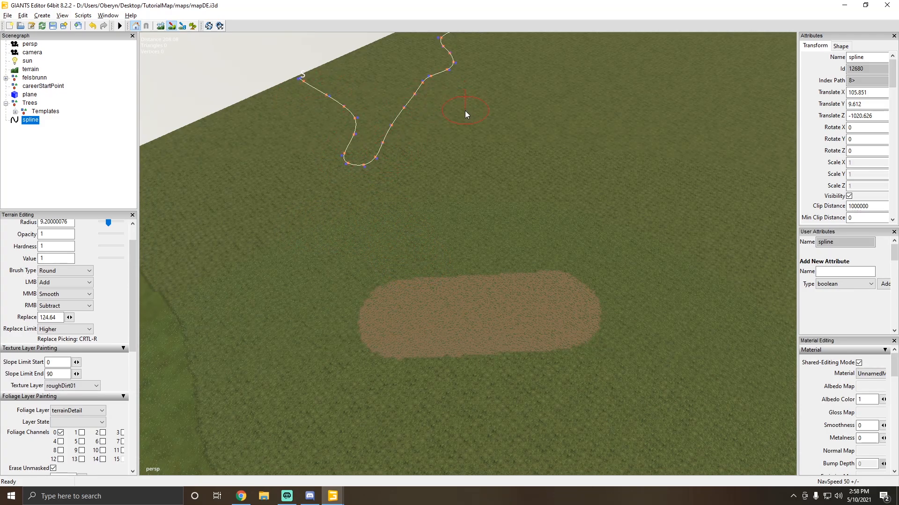
Undo the roughDirt01 test stroke beside the spline.
left_click_drag(333, 183, 260, 199, "alt")
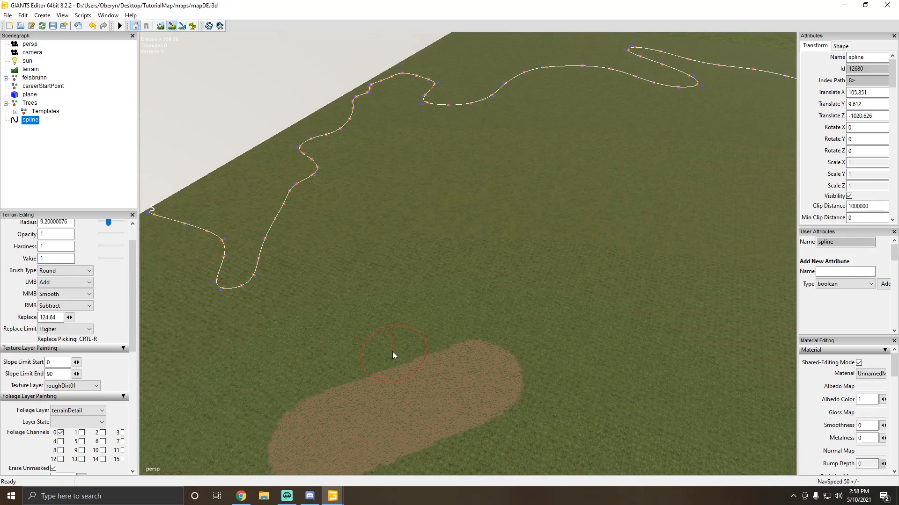
left_click_drag(392, 352, 367, 297, "alt")
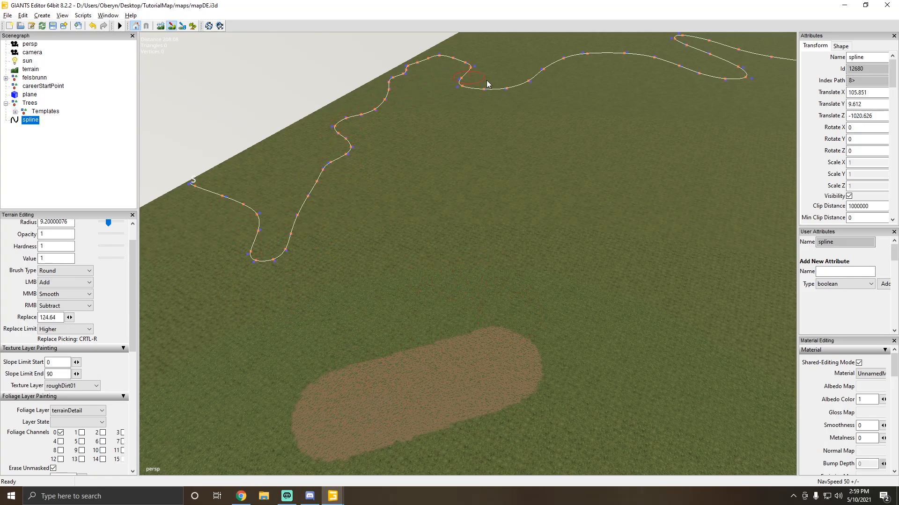
left_click_drag(487, 81, 385, 172, "alt")
scroll(385, 172, "down", 2)
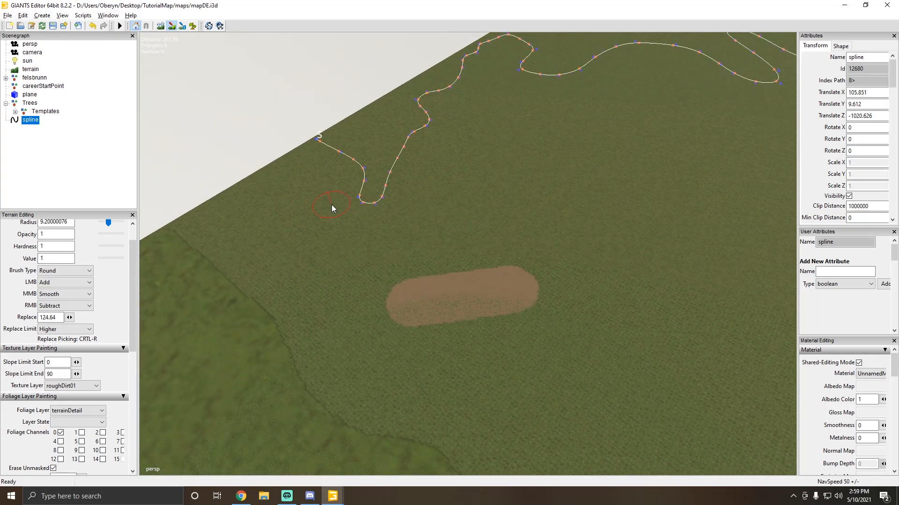
key("ctrl+z")
left_click_drag(339, 264, 352, 336, "alt")
Bring the script editor back up and compare the texture layer list with the layer id in the paintTerrainBySpline call.
mouse_move(333, 495)
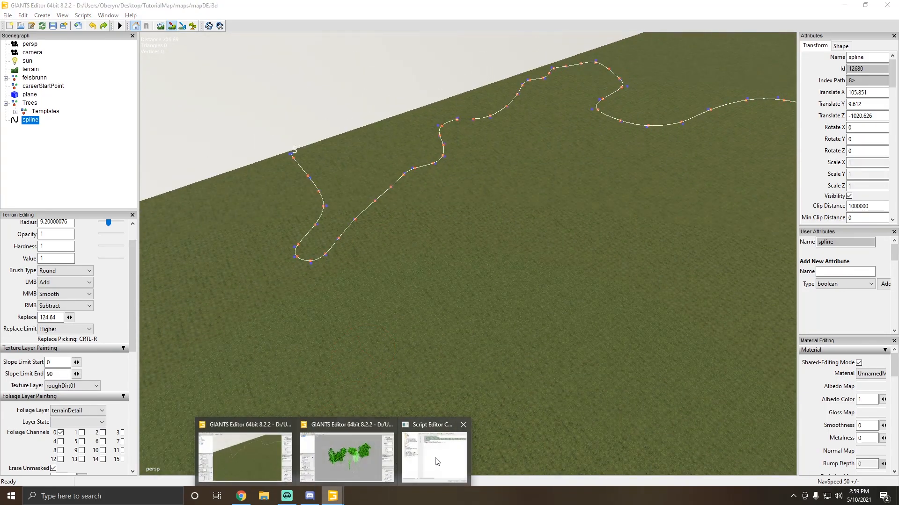
left_click(433, 451)
left_click(72, 385)
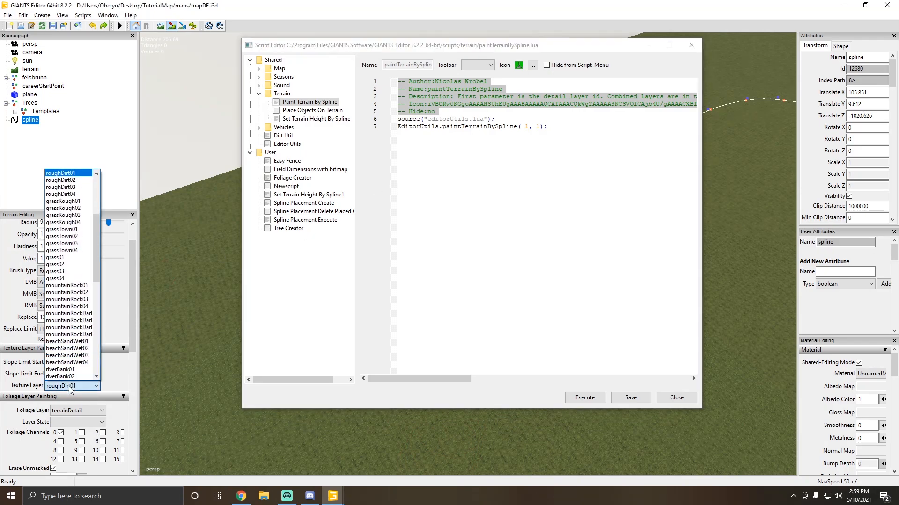
scroll(96, 254, "up", 5)
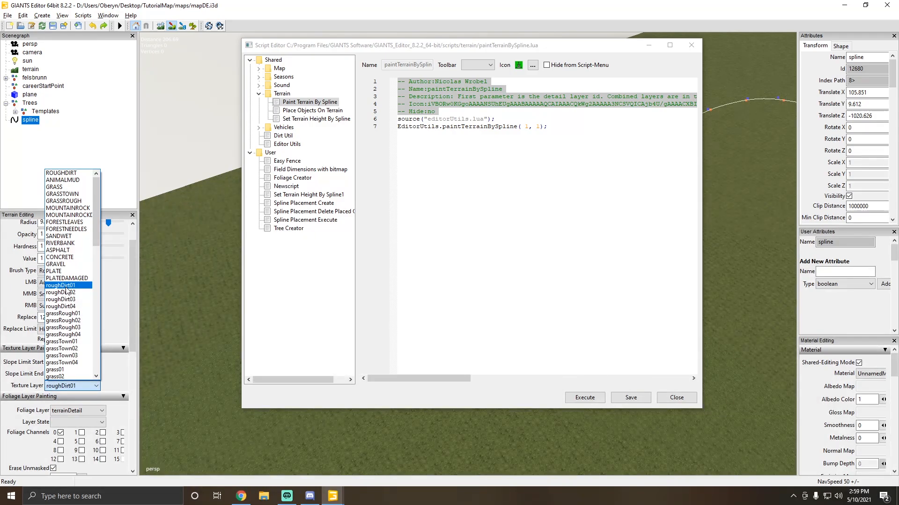
left_click(529, 126)
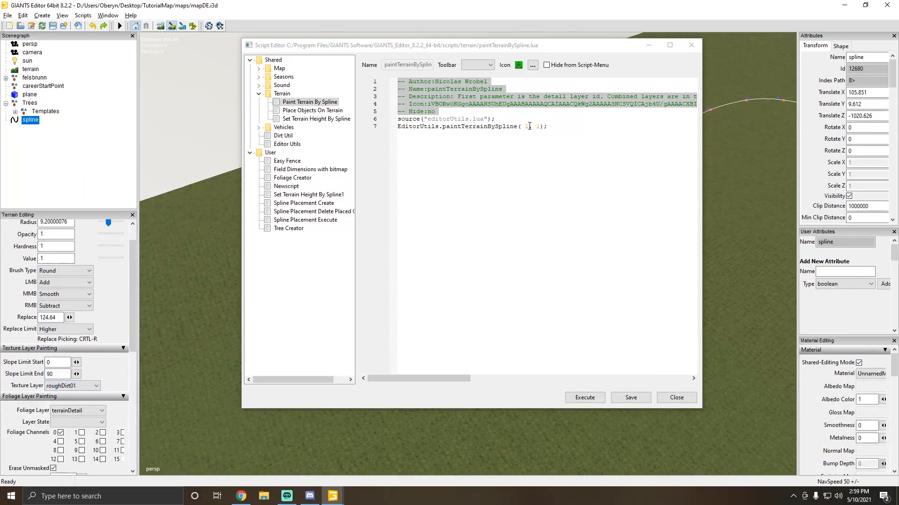
Switch to File Explorer, browse to the TutorialMap maps folder on the desktop, and open mapDE.i3d in Notepad++.
left_click(264, 497)
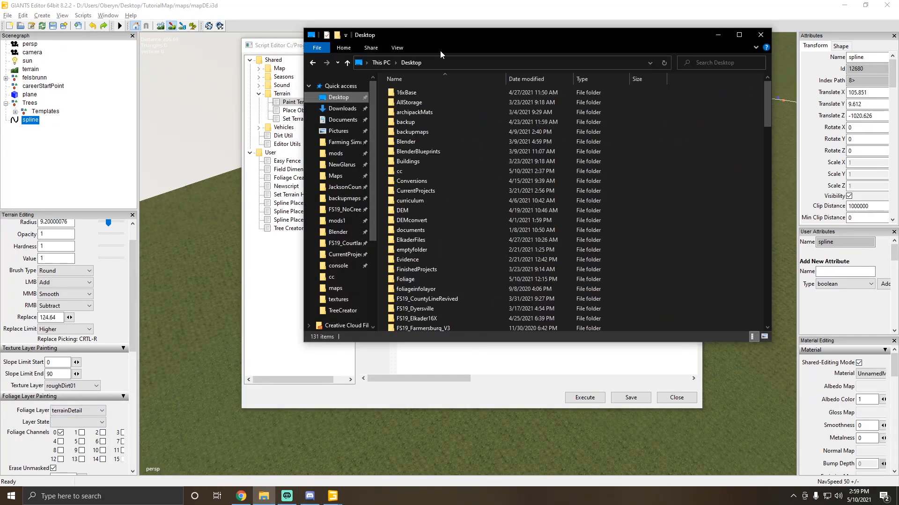
double_click(456, 38)
scroll(183, 234, "down", 4)
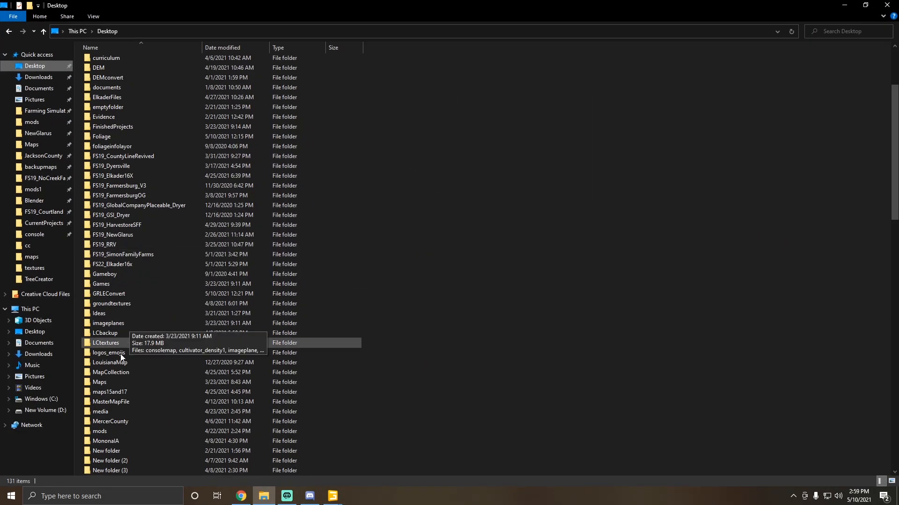
scroll(111, 375, "down", 8)
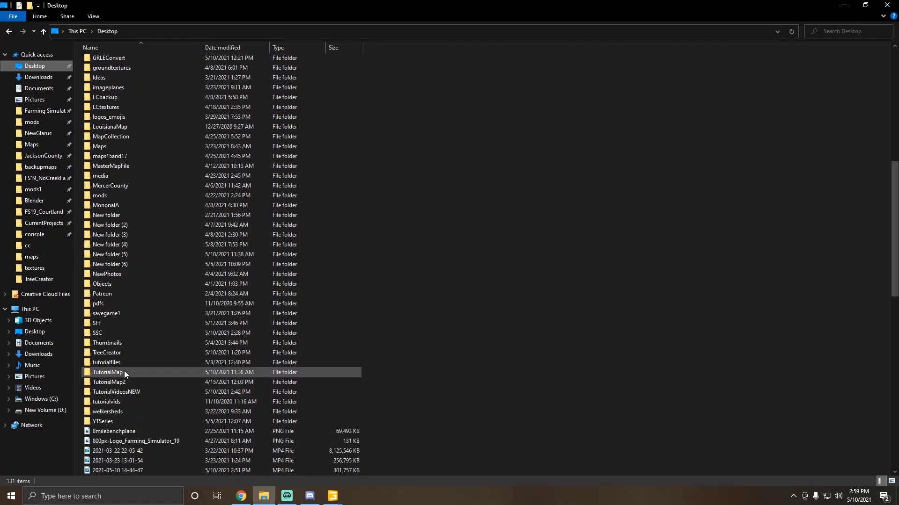
double_click(125, 372)
double_click(117, 70)
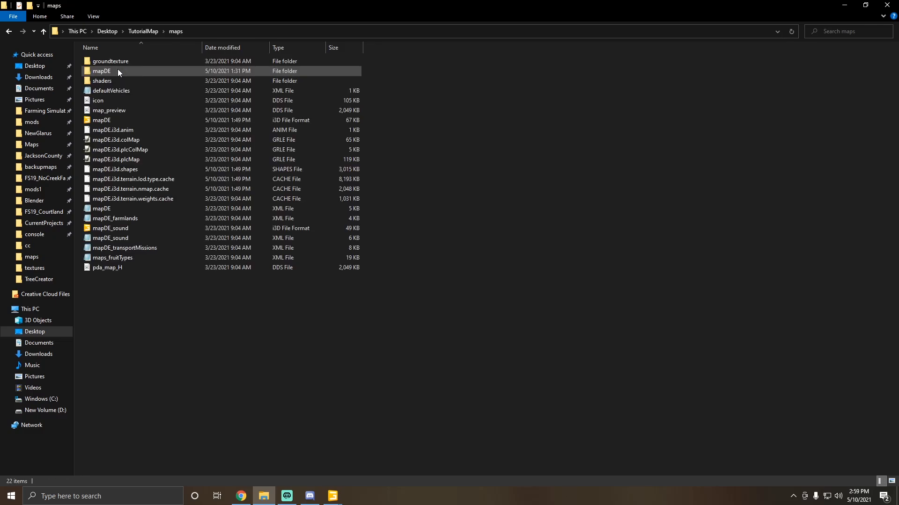
right_click(129, 117)
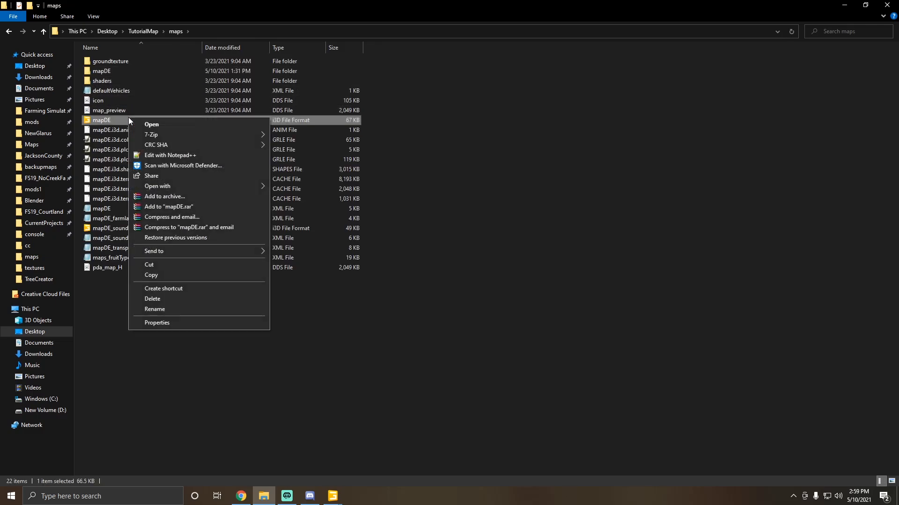
left_click(161, 156)
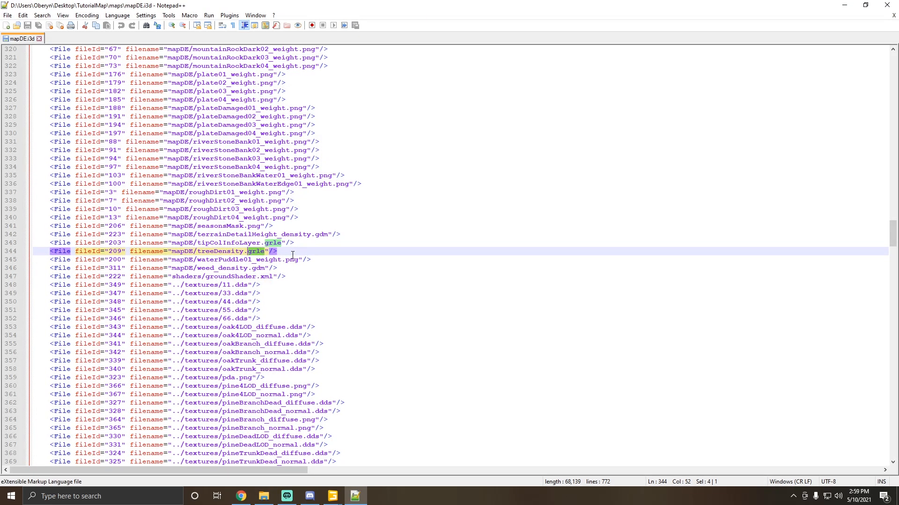
Search mapDE.i3d for "layers" and locate the roughDirt01 entry in the terrain's Layers section.
left_click(316, 242)
scroll(316, 242, "down", 20)
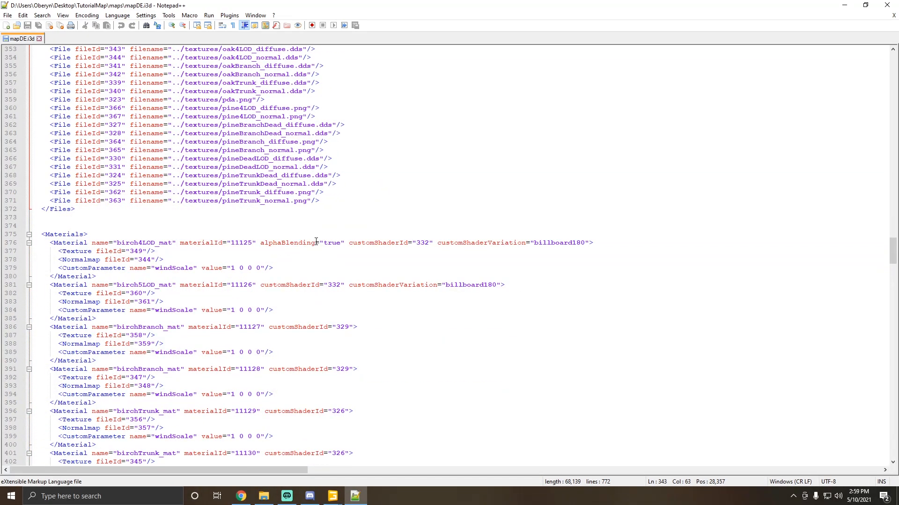
scroll(317, 218, "up", 20)
key("ctrl+f")
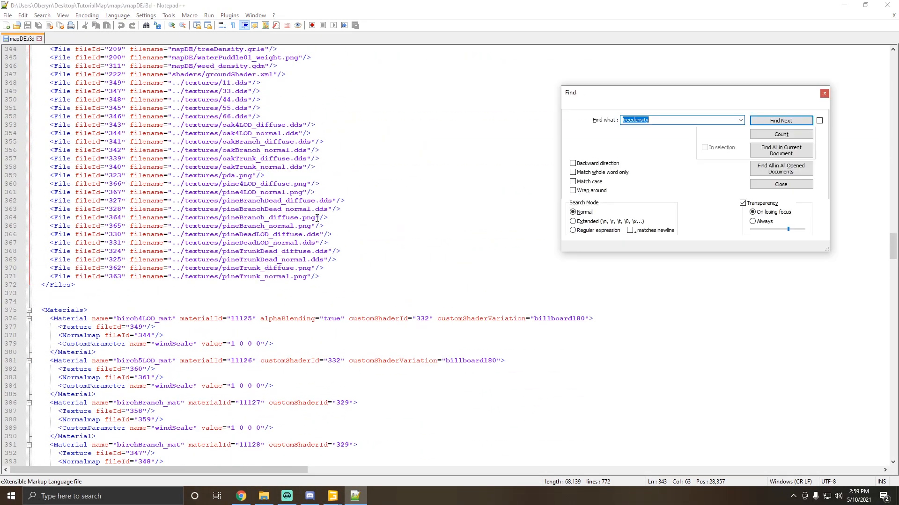
type("layers")
key("Return")
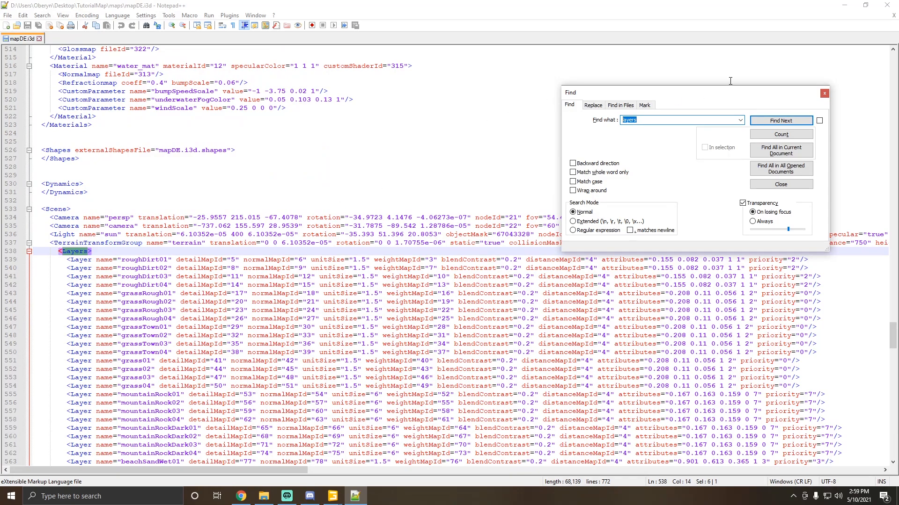
left_click(824, 93)
scroll(339, 203, "down", 6)
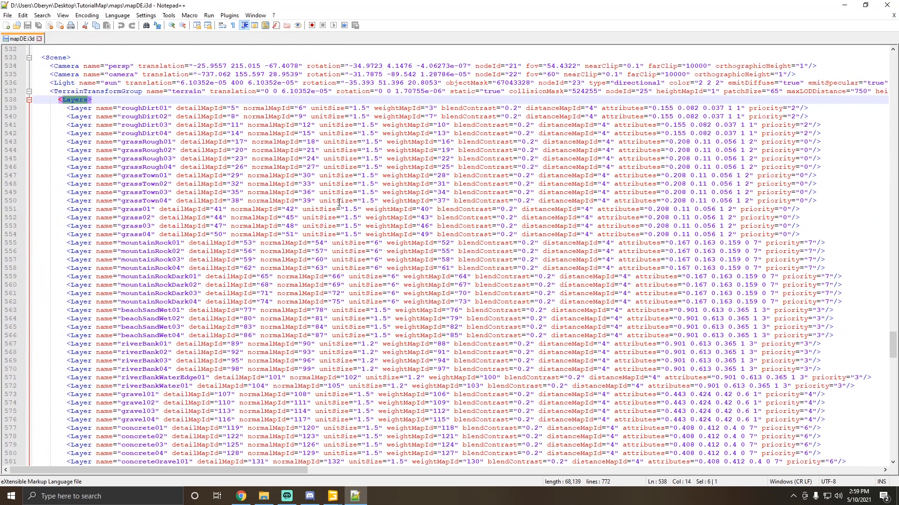
left_click(150, 108)
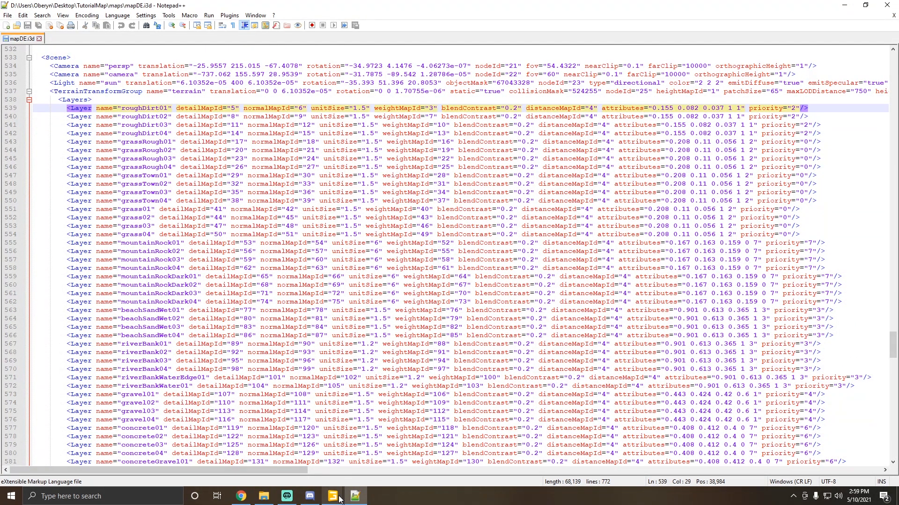
Switch back to GIANTS Editor and review the order of the combined and single layers in the texture layer list.
mouse_move(339, 499)
left_click(256, 422)
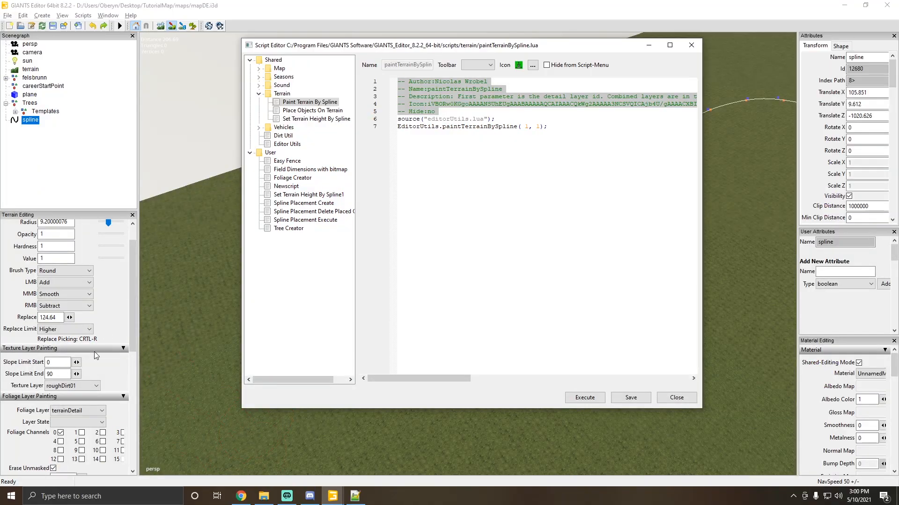
left_click(80, 386)
scroll(70, 280, "up", 3)
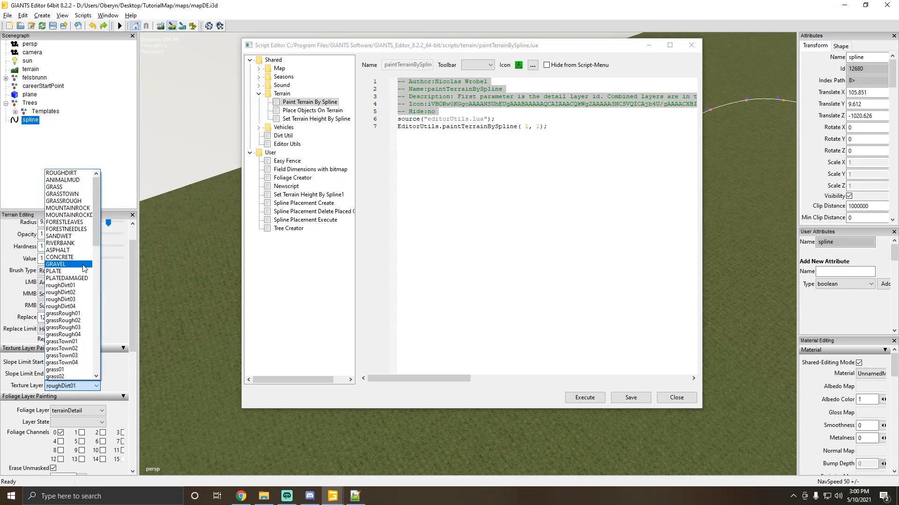
Return to Notepad++ and examine the CombinedLayer entries, starting with ROUGHDIRT, that follow the single layers in mapDE.i3d.
left_click(355, 496)
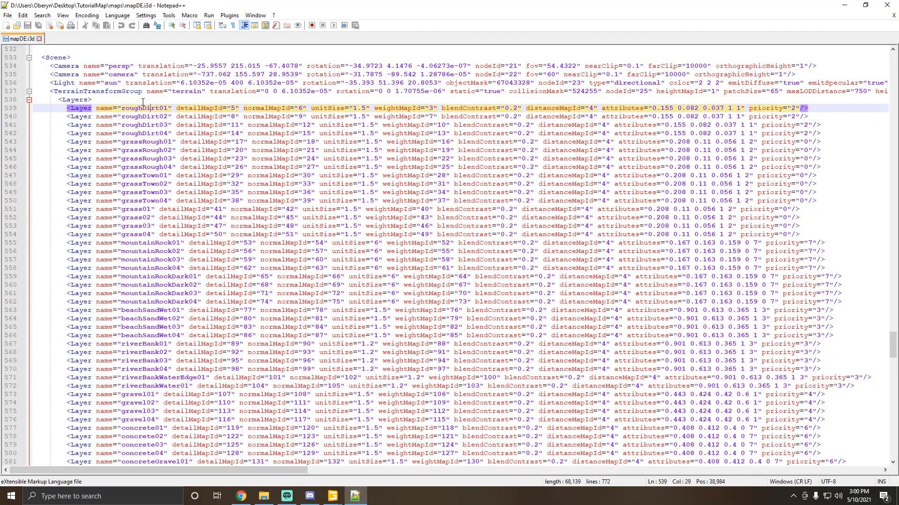
scroll(180, 238, "down", 20)
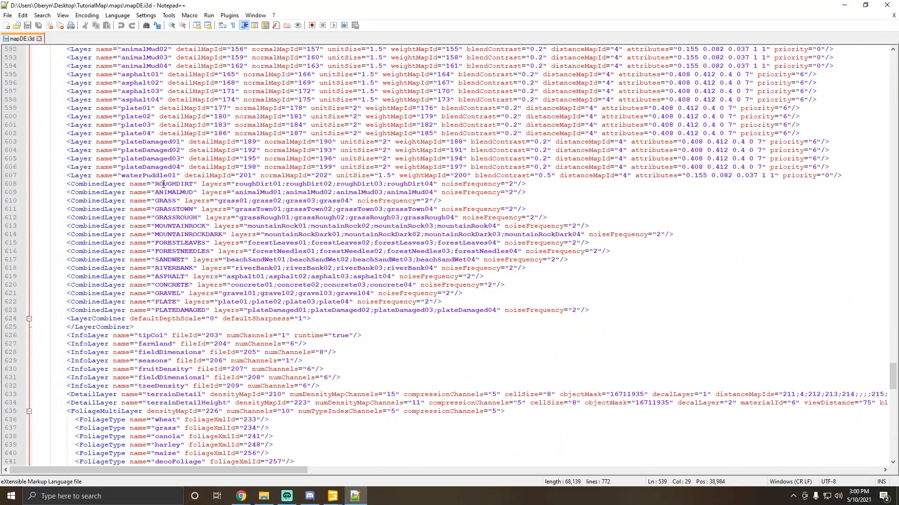
left_click(105, 184)
scroll(175, 309, "up", 20)
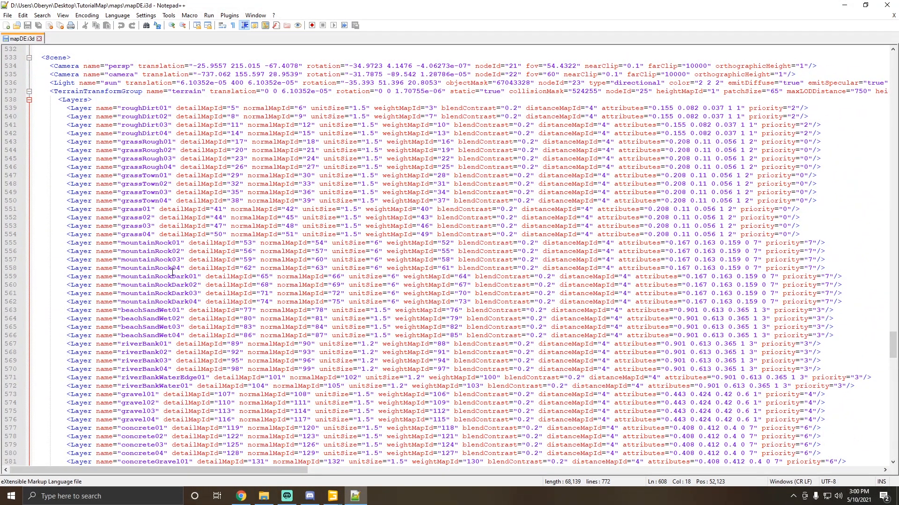
Mark the roughDirt01 line as the first layer and look through the single Layer entries down to the combined layers.
left_click(102, 98)
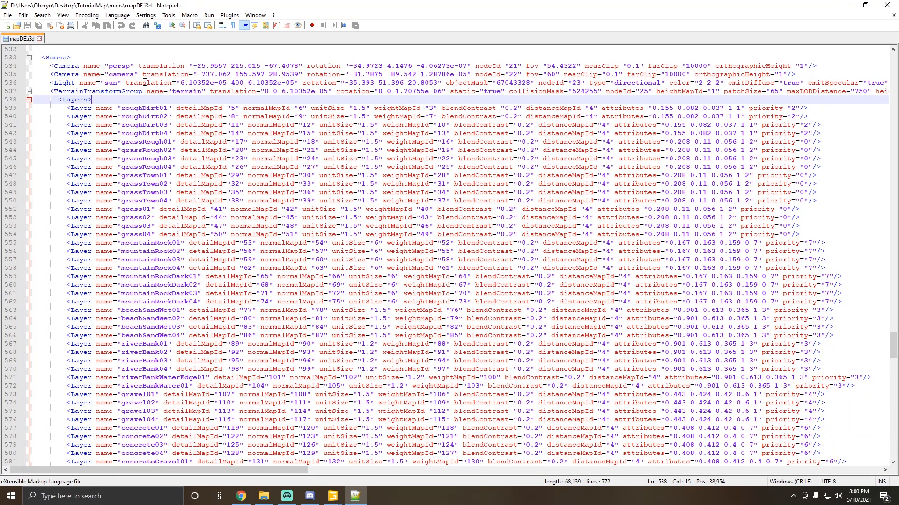
left_click(152, 108)
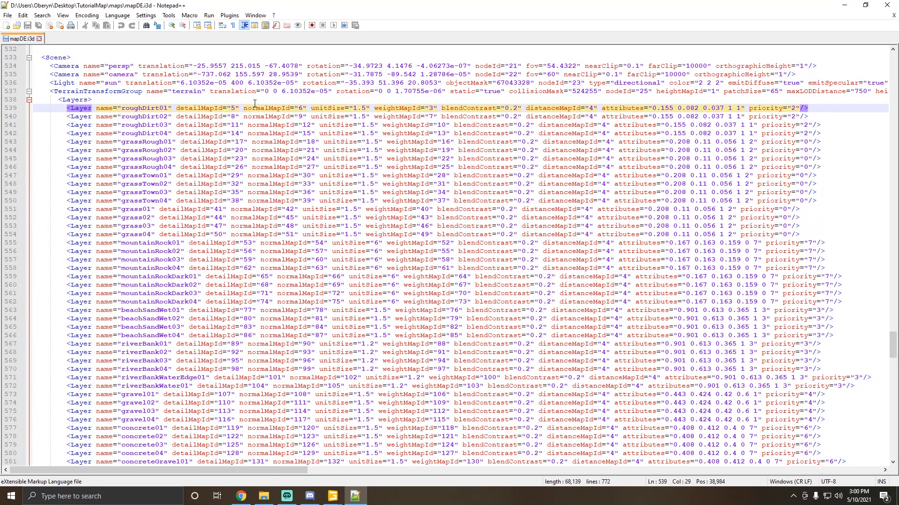
left_click(75, 110)
left_click(67, 108)
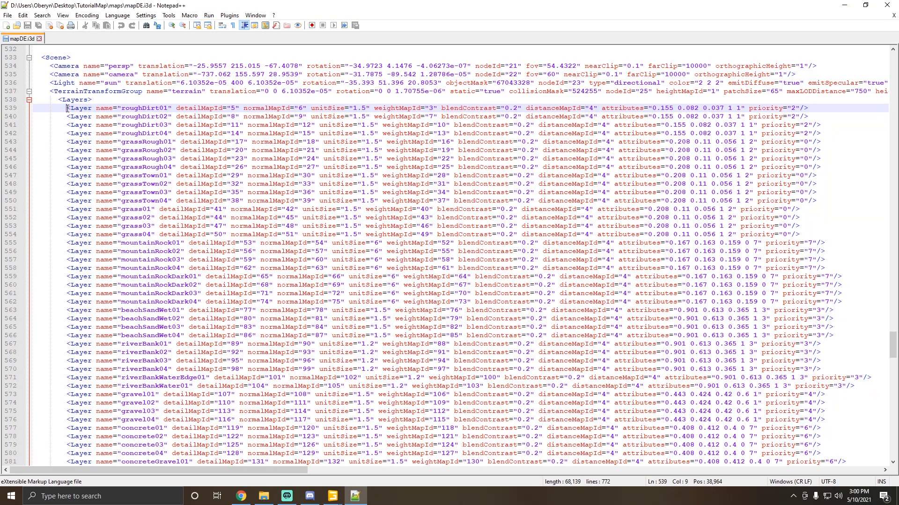
left_click(14, 109)
scroll(65, 137, "down", 9)
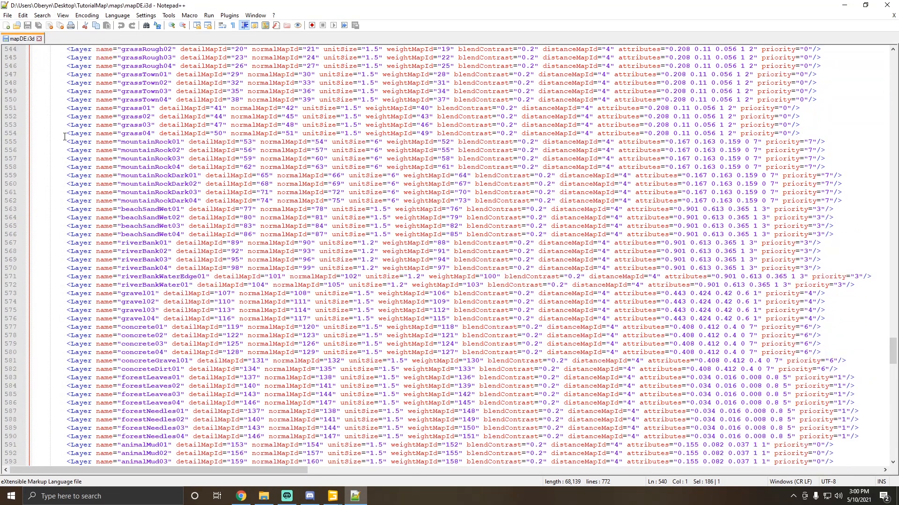
scroll(64, 137, "down", 2)
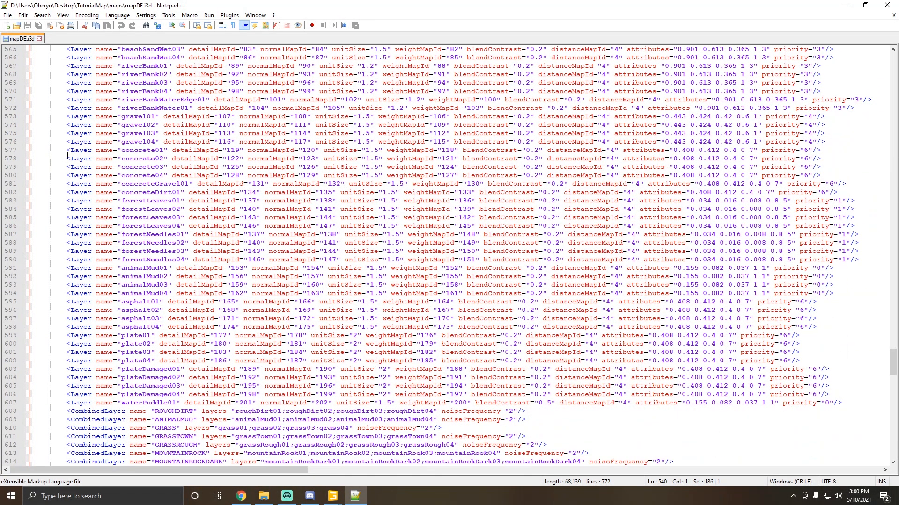
Mark the waterPuddle01 line as the last single layer and examine where the CombinedLayer entries begin in mapDE.i3d.
left_click(77, 403)
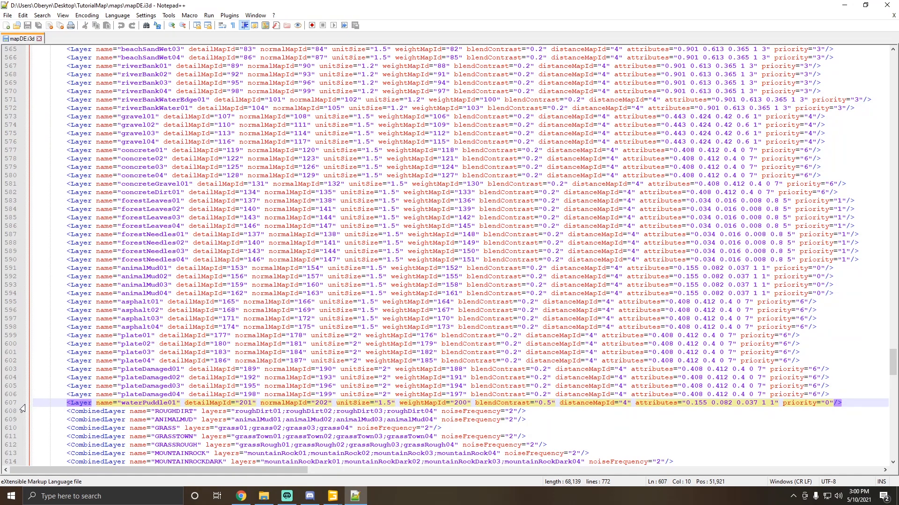
key("alt+Tab")
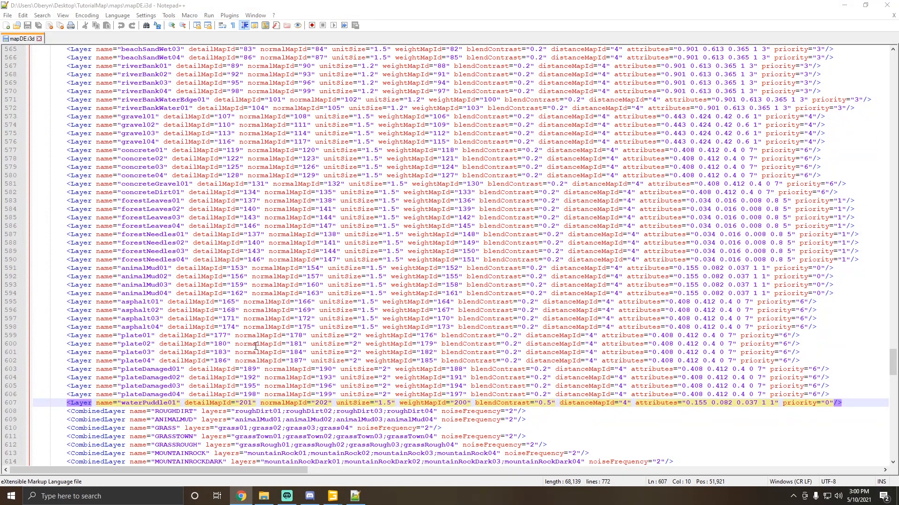
scroll(255, 347, "up", 20)
scroll(255, 346, "down", 12)
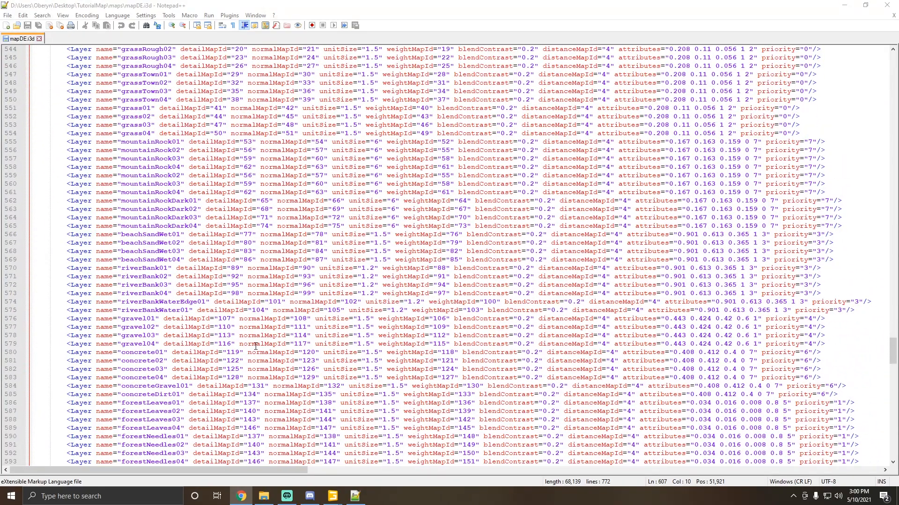
scroll(255, 347, "down", 12)
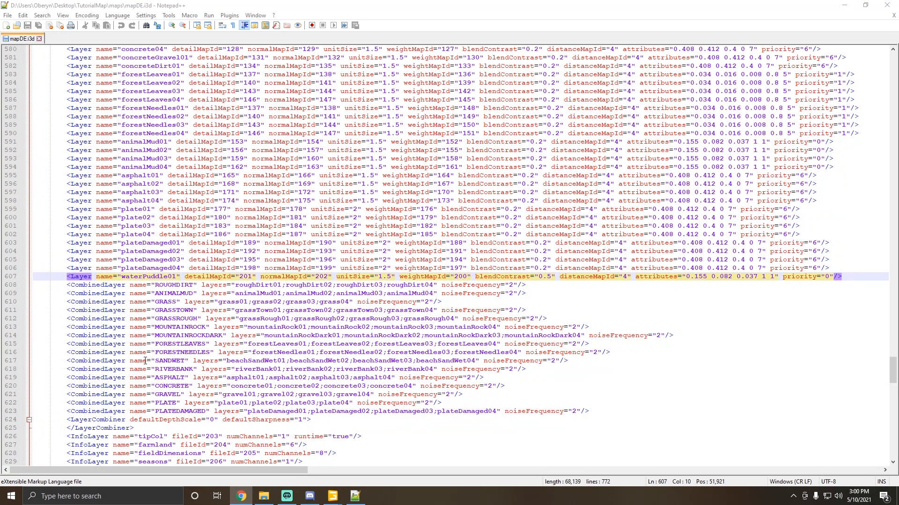
scroll(148, 407, "up", 2)
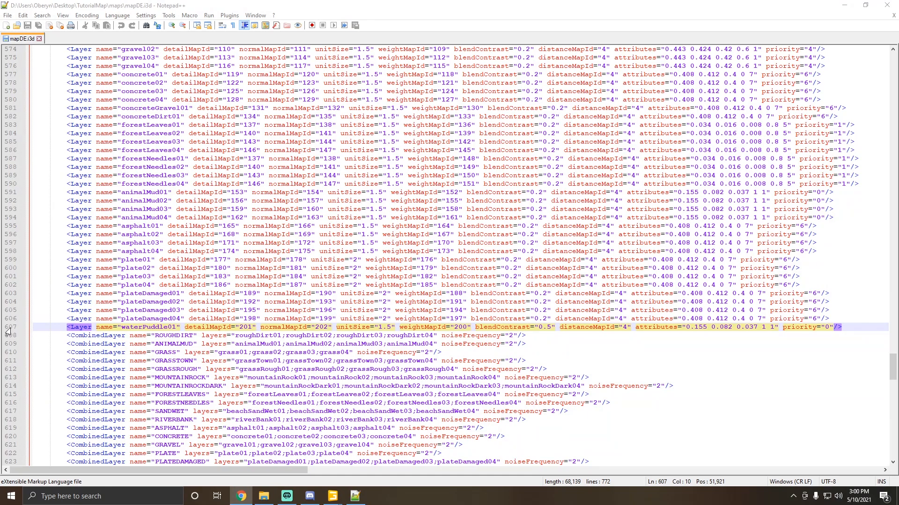
scroll(11, 329, "up", 6)
scroll(33, 368, "down", 4)
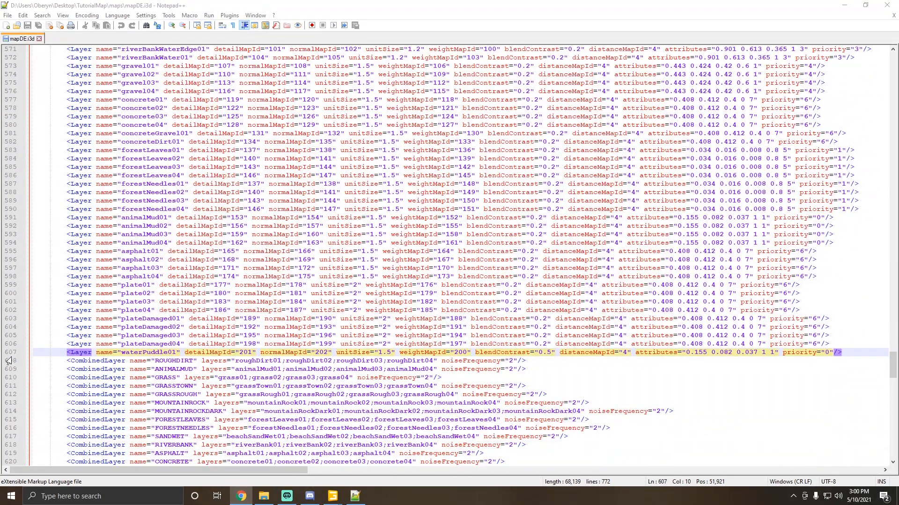
Find the beachSandWet04 entry in the terrain's Layers section and mark its line.
scroll(94, 176, "up", 9)
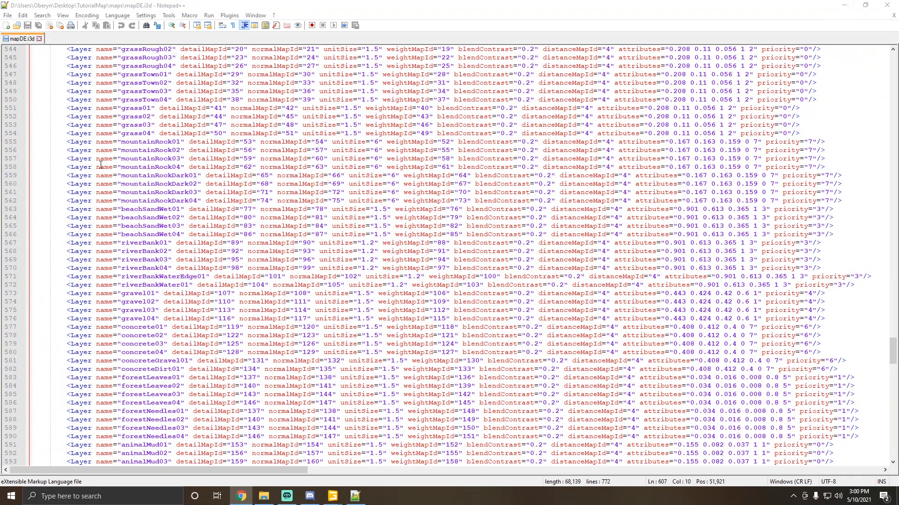
scroll(139, 263, "up", 2)
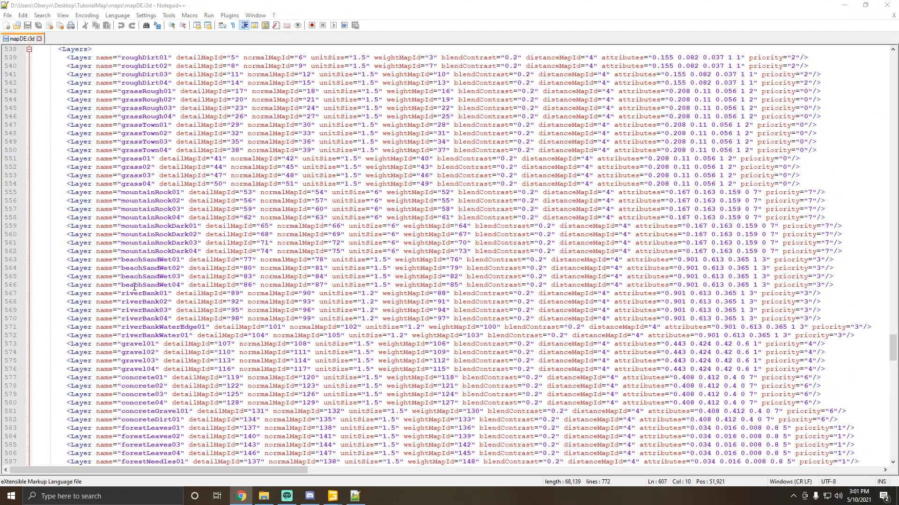
left_click_drag(187, 285, 34, 285)
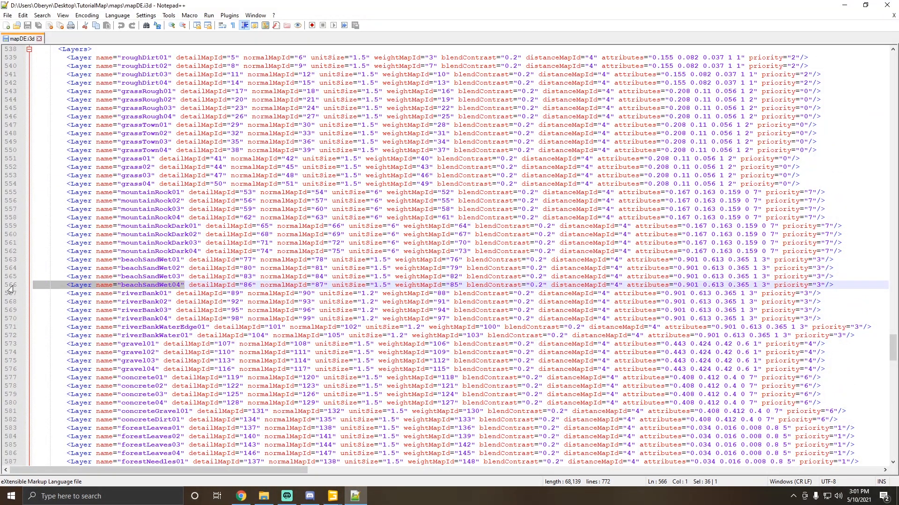
scroll(88, 293, "up", 3)
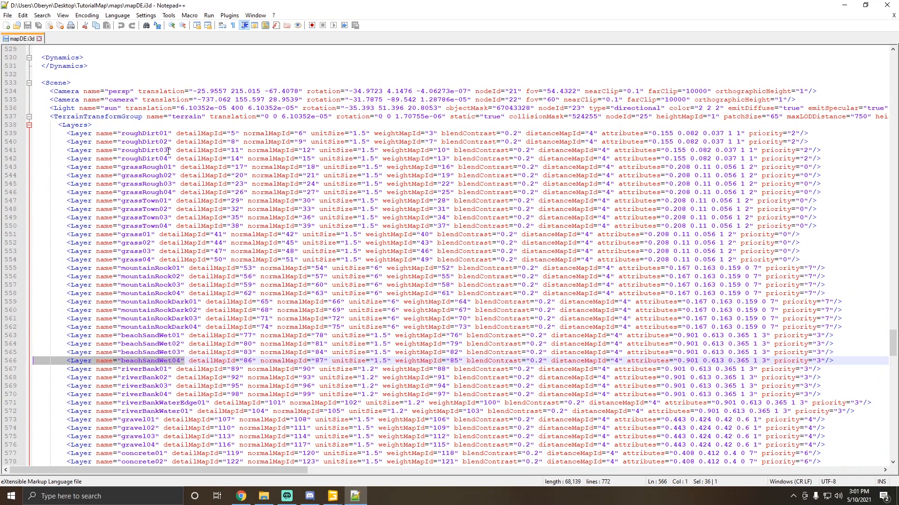
Count the single Layer entries one by one from roughDirt01 down to beachSandWet01 and mark the beachSandWet01 entry.
left_click(139, 133)
key("Down")
key("Down")
key("Down")
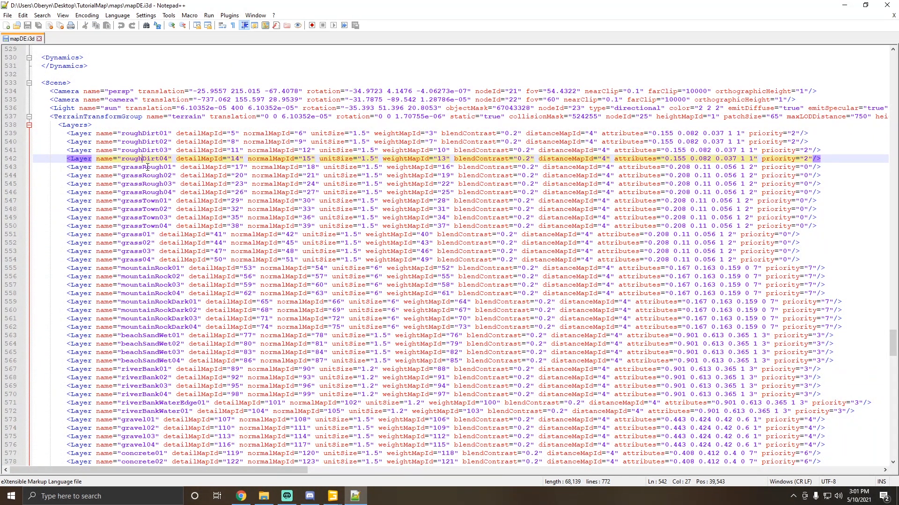
key("Down")
key("Down")
key("Down")
key("Down")
key("Down")
key("Down")
left_click(158, 336)
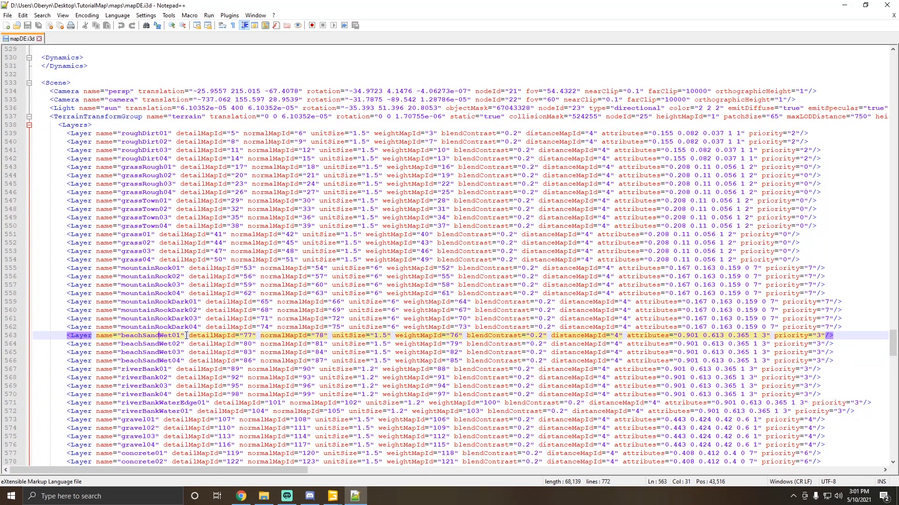
left_click_drag(186, 336, 66, 339)
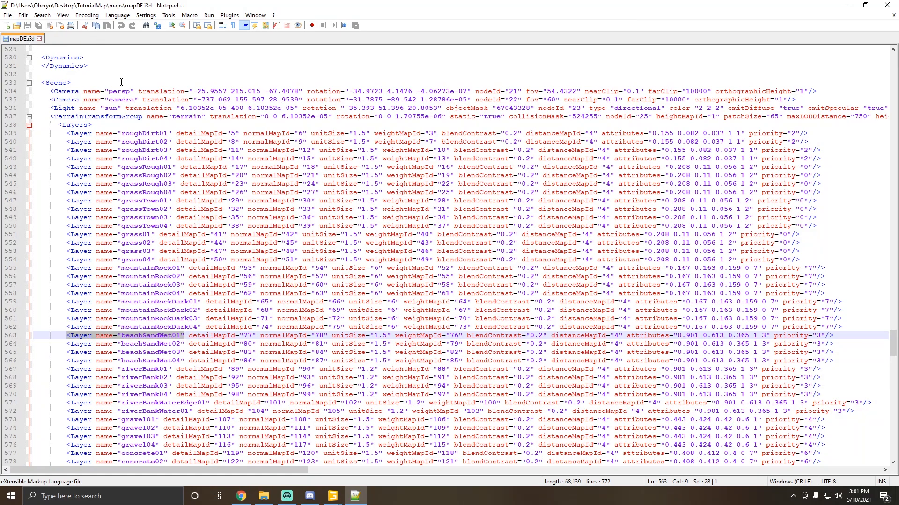
Return to GIANTS Editor, get the Script Editor out of the way and examine the texture layer list down to the beachSandWet layers.
left_click(882, 5)
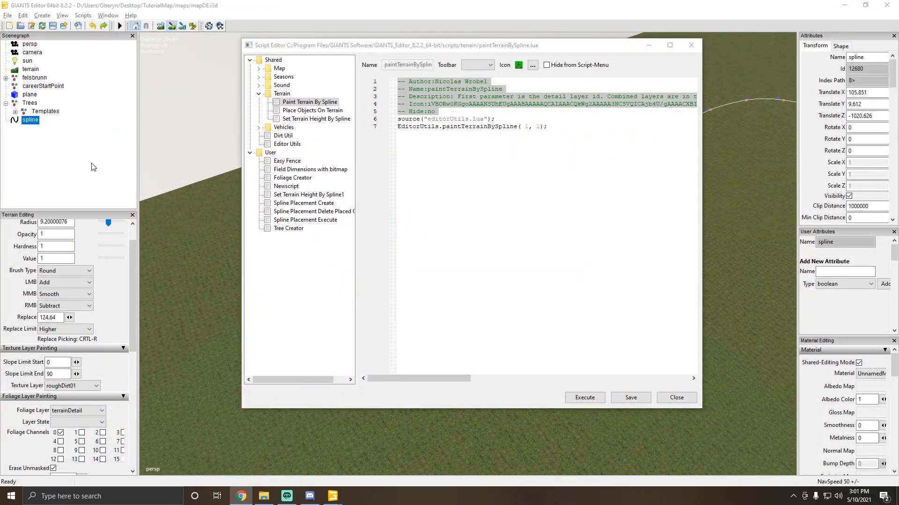
left_click(648, 48)
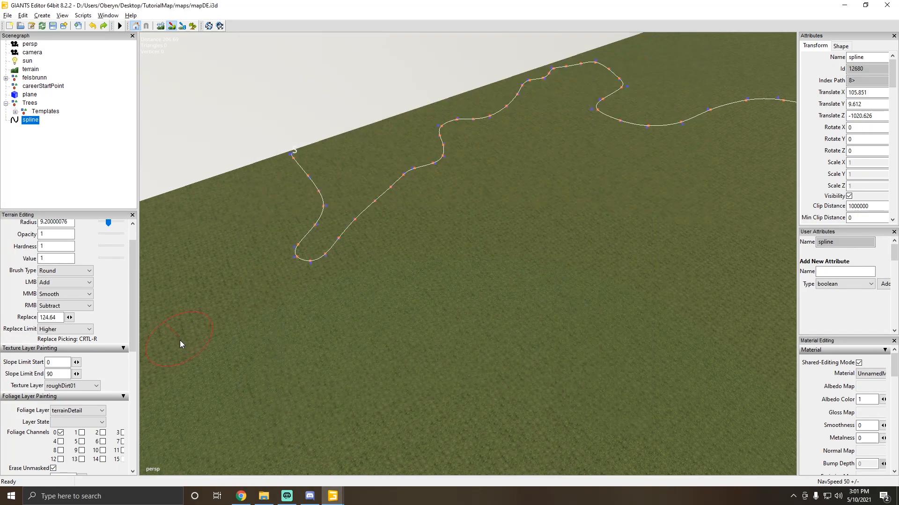
left_click(82, 386)
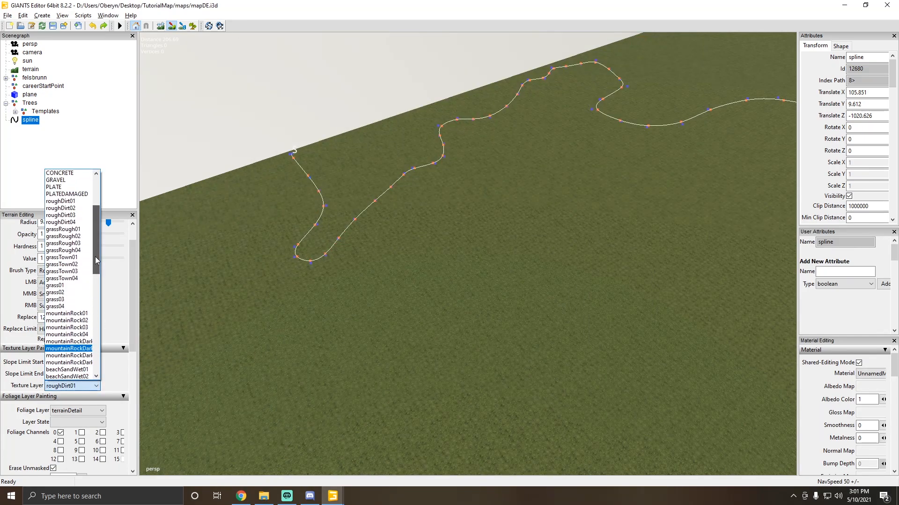
left_click_drag(98, 261, 97, 265)
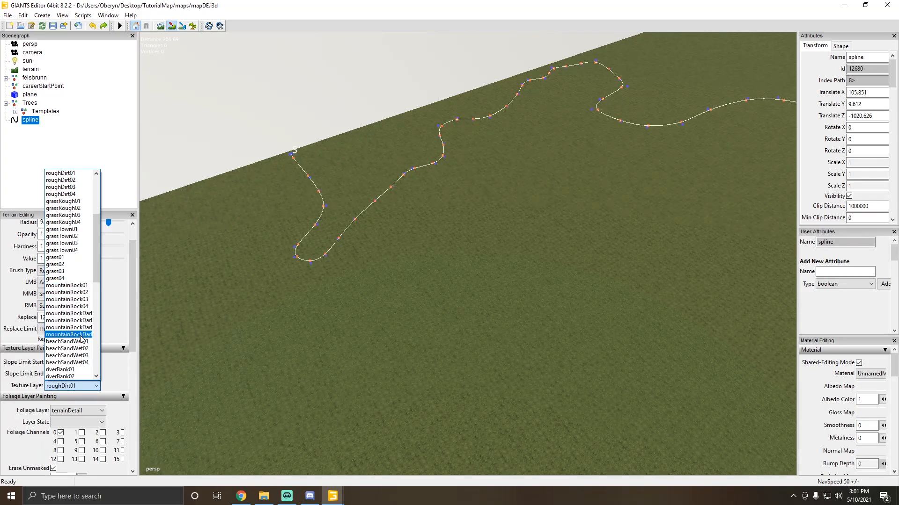
scroll(96, 293, "down", 2)
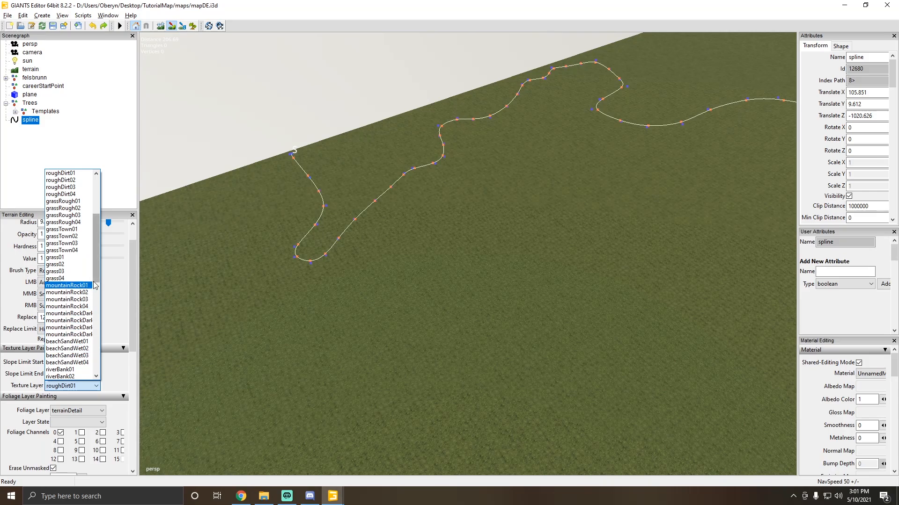
scroll(96, 293, "down", 3)
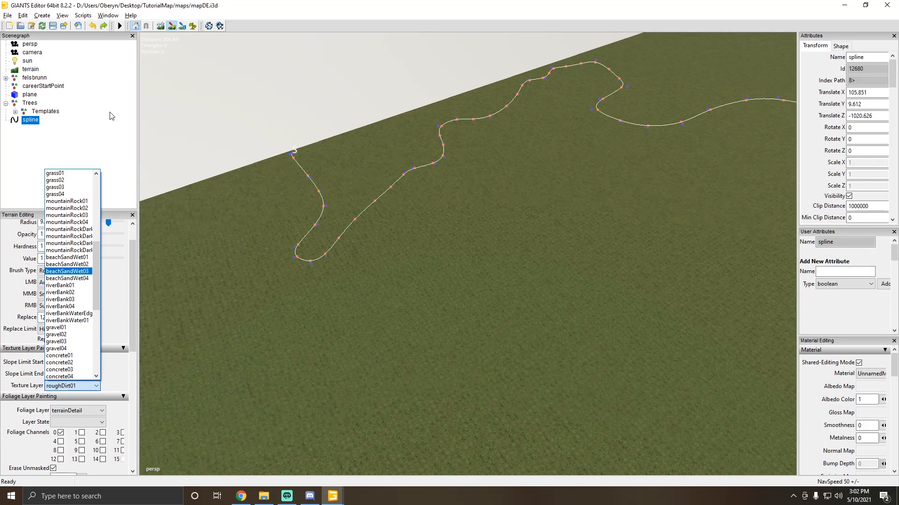
Bring back the Script Editor and set the detail layer id in the paintTerrainBySpline call to 28.
left_click(333, 496)
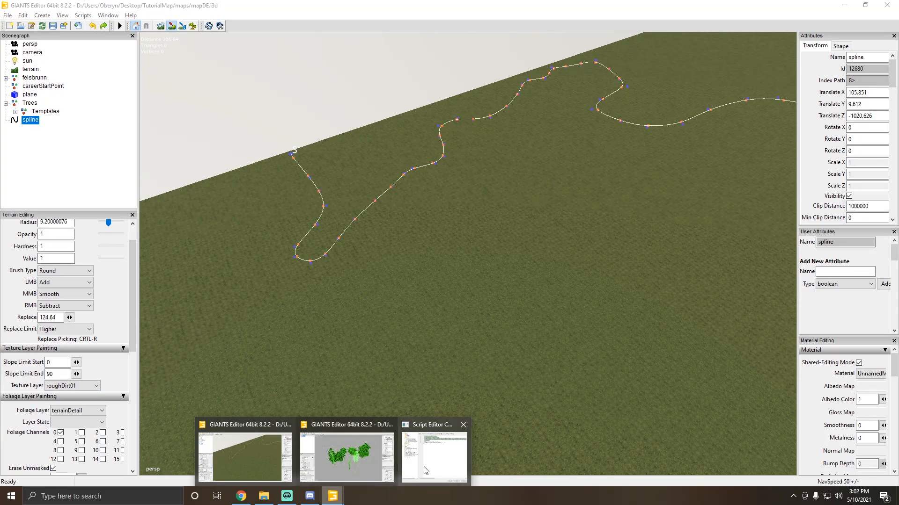
left_click(426, 471)
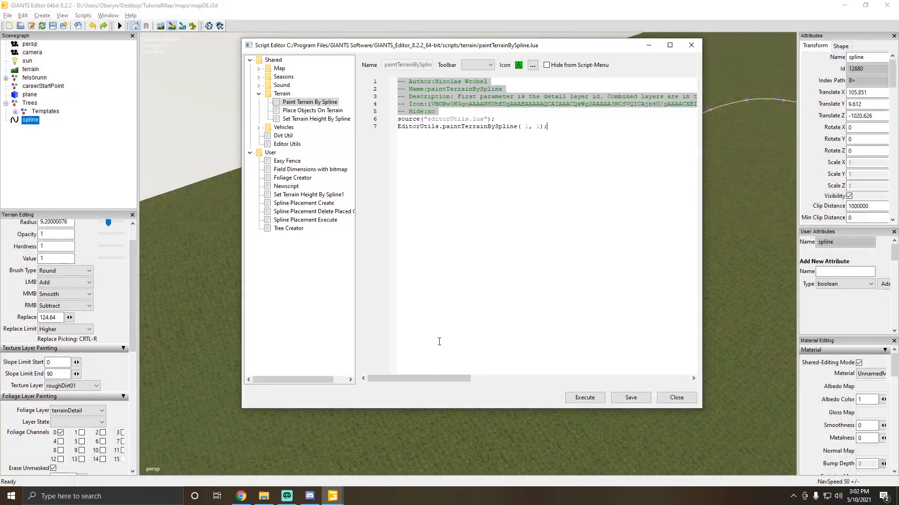
double_click(528, 127)
type("28")
left_click_drag(526, 46, 538, 71)
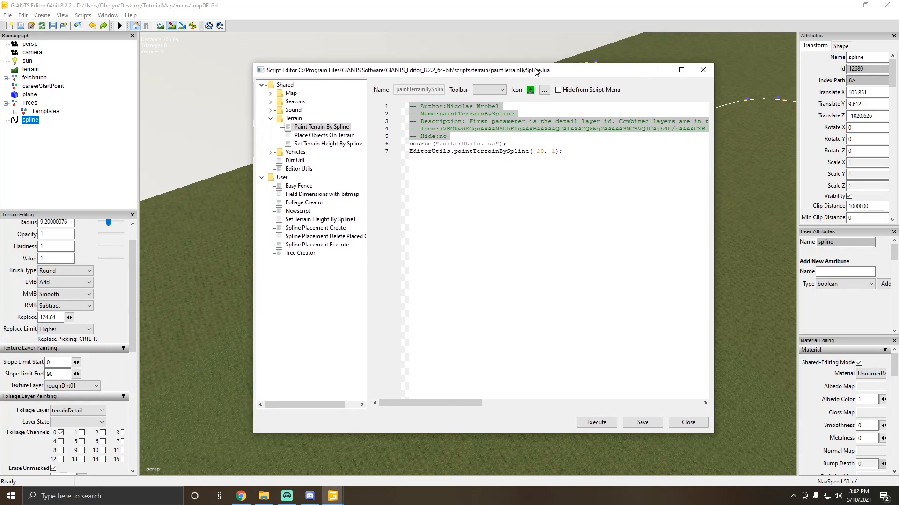
Set the second parameter of the paintTerrainBySpline call to 4 and move the Script Editor off the river spline.
double_click(554, 152)
left_click_drag(136, 250, 134, 231)
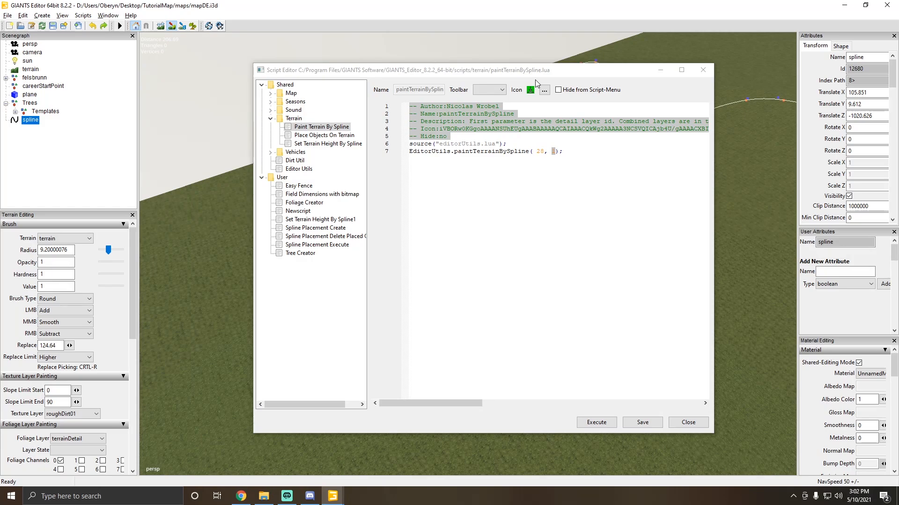
left_click(556, 151)
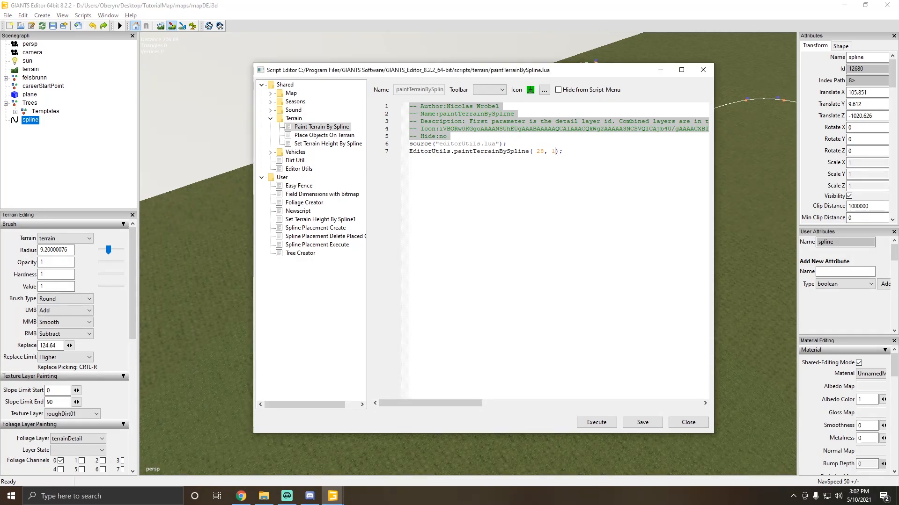
key("BackSpace")
type("4")
left_click_drag(564, 75, 613, 133)
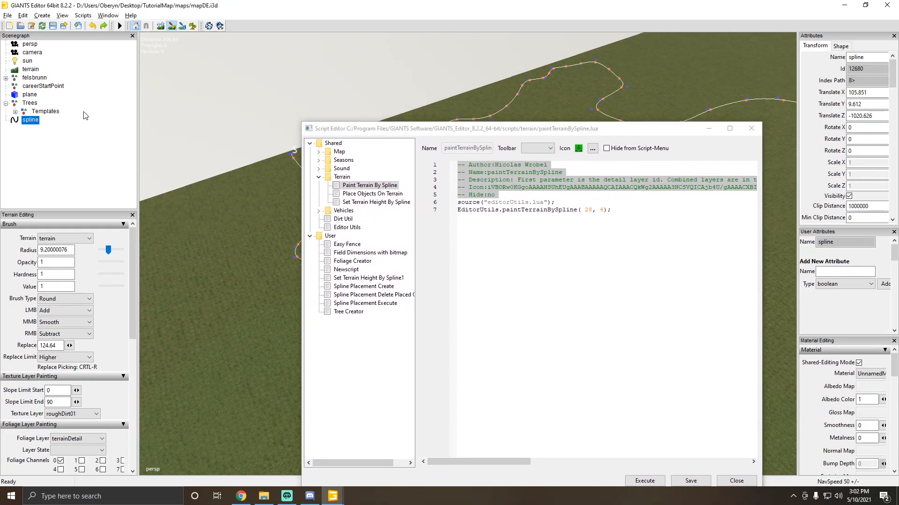
Run the Paint Terrain By Spline script on the selected spline without saving the code changes.
left_click(29, 123)
left_click(169, 26)
mouse_move(488, 128)
left_mouse_down()
mouse_move(575, 110)
mouse_move(597, 60)
left_mouse_up()
left_click_drag(276, 175, 280, 285, "alt")
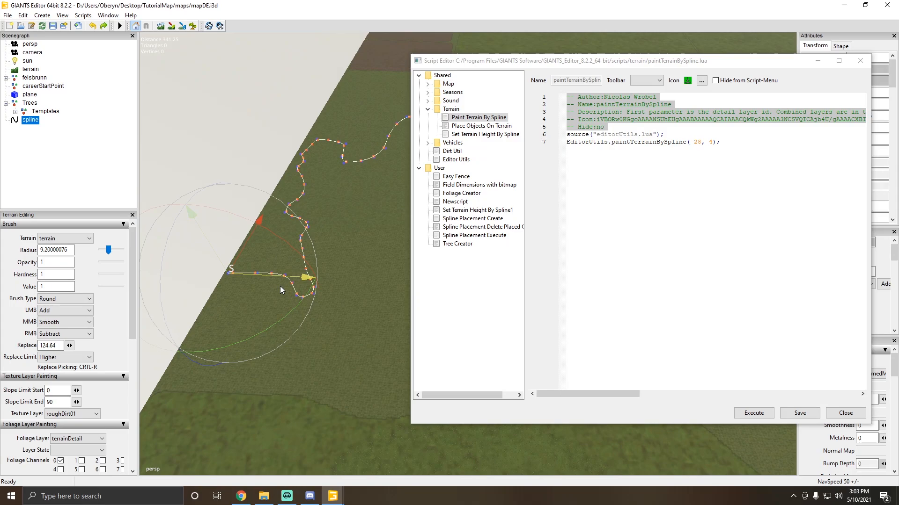
left_click(751, 414)
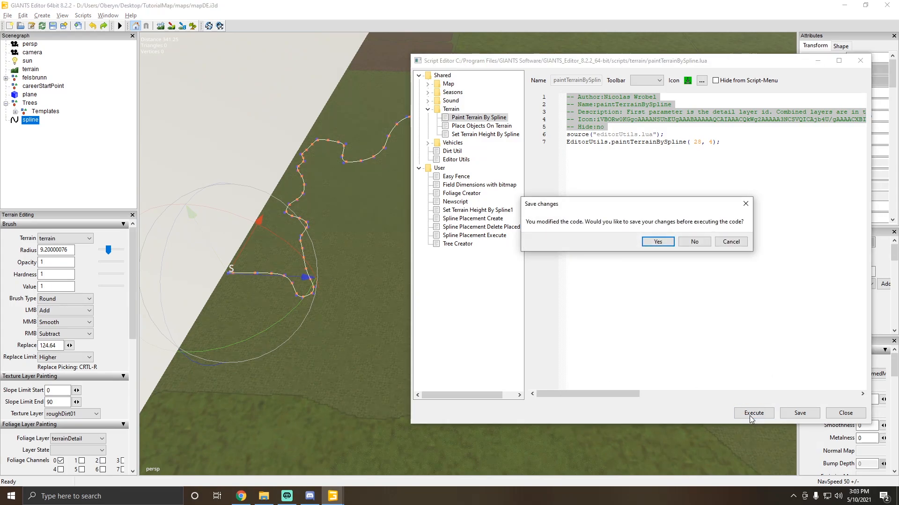
left_click(694, 242)
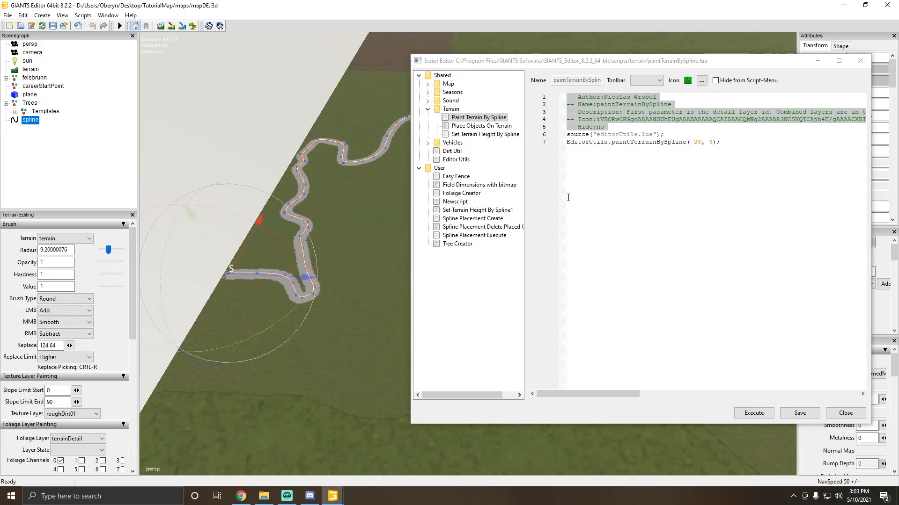
Inspect the painted texture at the spline's start up close and compare it with the order of the single layers in the texture layer list.
middle_click_drag(199, 318, 243, 271, "alt")
scroll(242, 271, "up", 5)
mouse_move(242, 270)
left_mouse_down("alt")
mouse_move(200, 258)
mouse_move(237, 219)
mouse_move(242, 181)
mouse_move(234, 181)
mouse_move(248, 164)
mouse_move(282, 245)
mouse_move(210, 265)
mouse_move(265, 250)
mouse_move(248, 262)
left_mouse_up("alt")
scroll(262, 248, "down", 3)
left_click(84, 414)
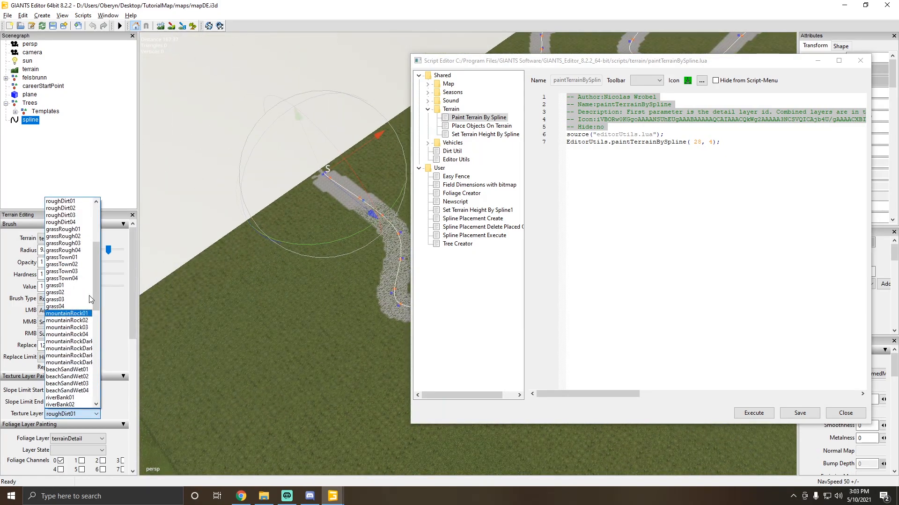
left_click_drag(98, 270, 101, 295)
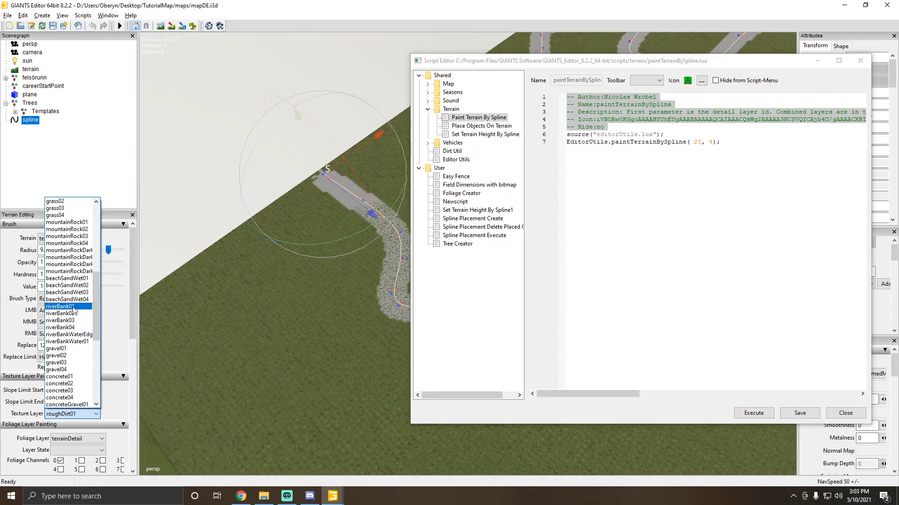
left_click_drag(95, 293, 109, 252)
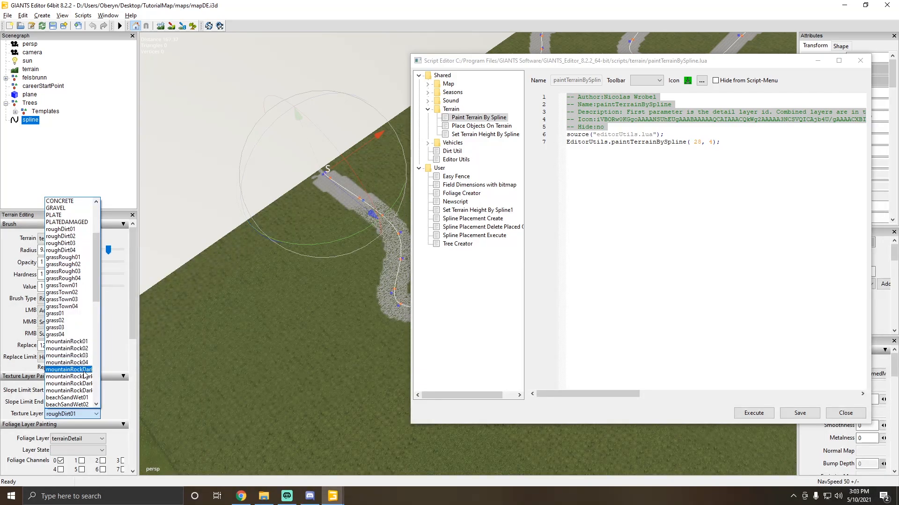
scroll(90, 398, "down", 1)
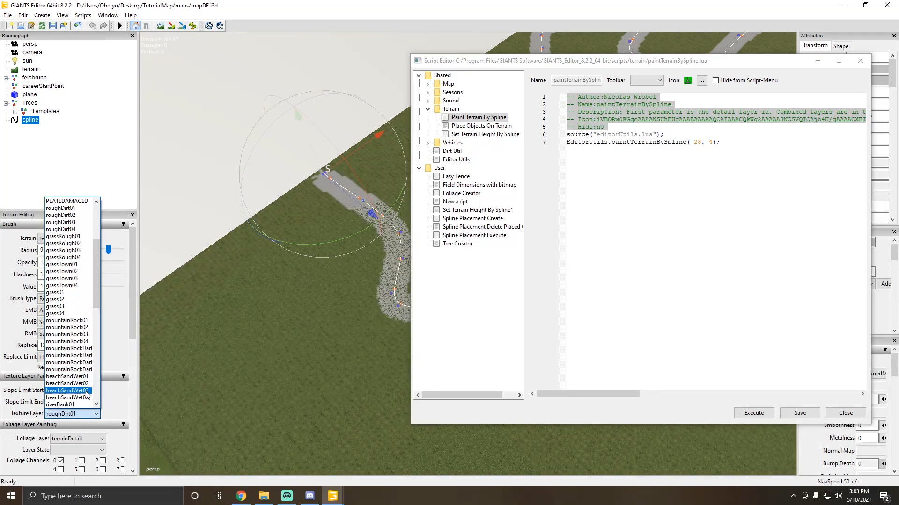
scroll(87, 401, "down", 1)
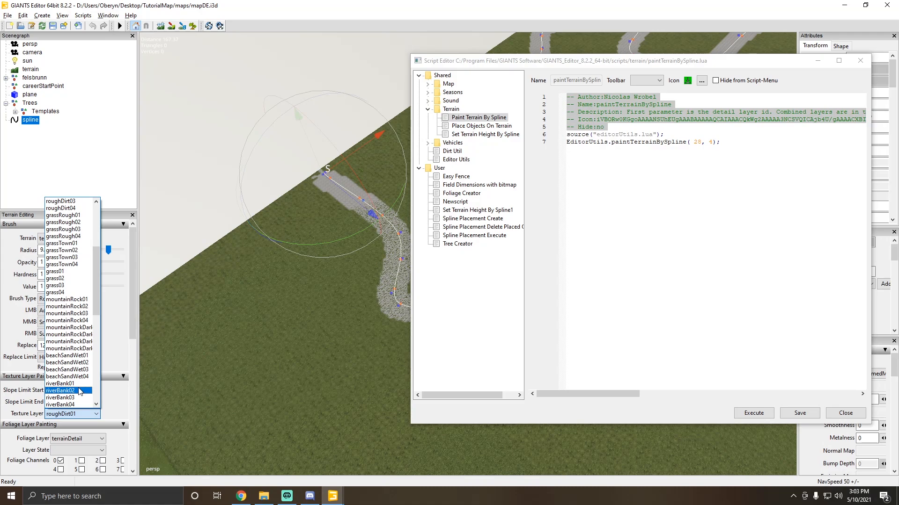
Set the detail layer id in the paintTerrainBySpline call to 27.
left_click(701, 142)
left_click(702, 142)
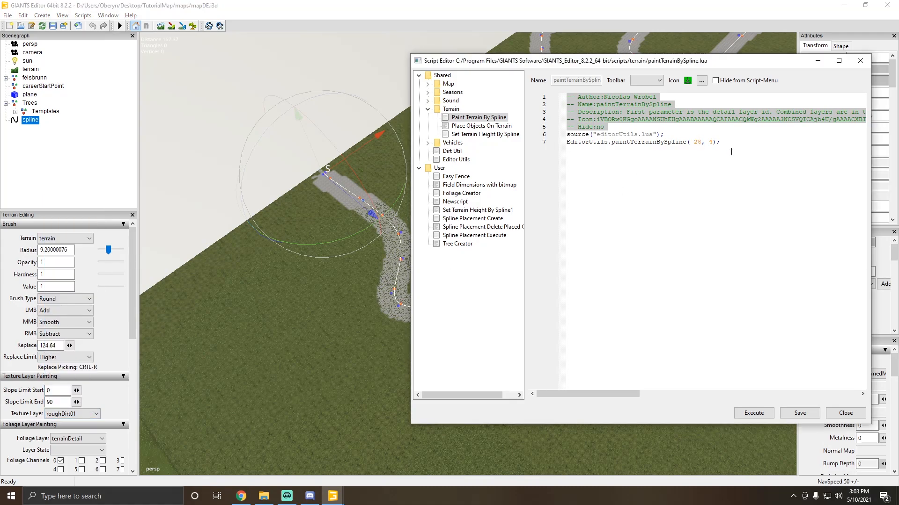
type("7")
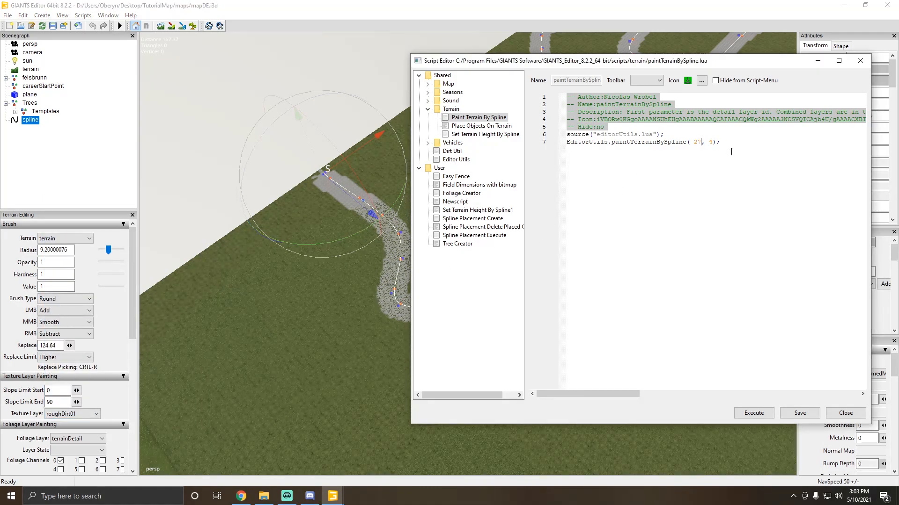
Run the Paint Terrain By Spline script with layer id 27 without saving the code changes, and move the Script Editor off the spline.
left_click(754, 413)
left_click(694, 243)
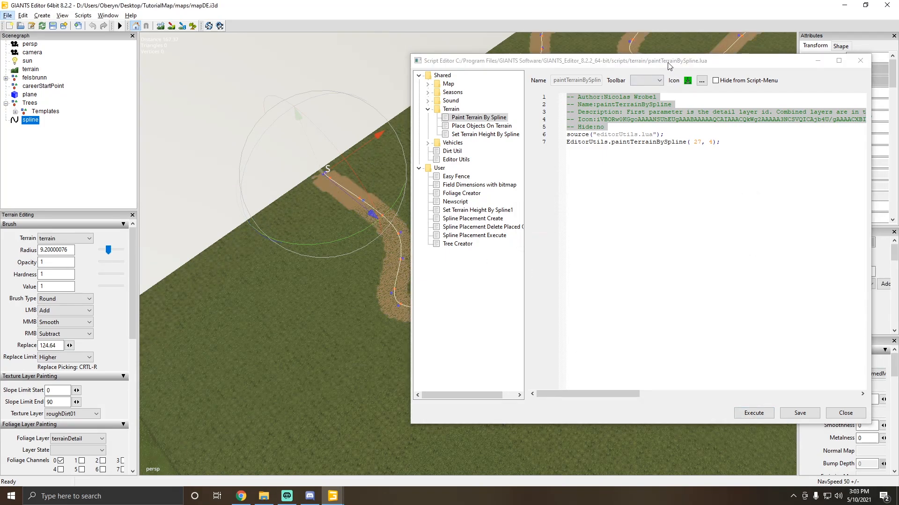
left_click_drag(674, 61, 804, 57)
Look through the single layers in the texture layer list to work out which id matches the intended ground texture.
left_click(89, 415)
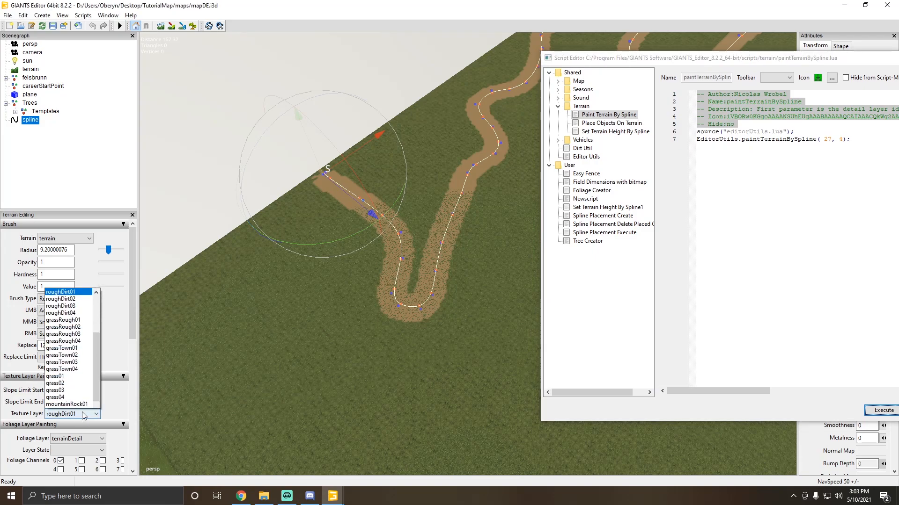
left_click_drag(96, 251, 97, 283)
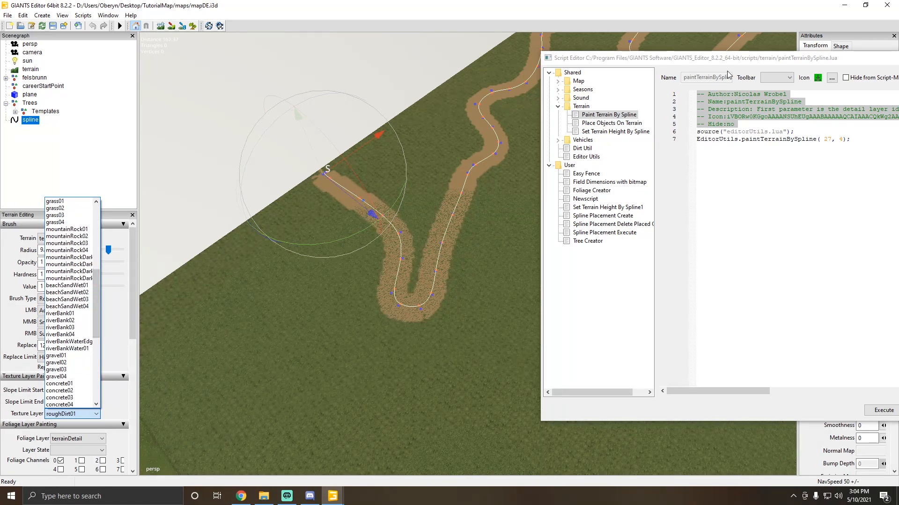
scroll(760, 60, "up", 2)
left_click(760, 57)
left_click_drag(624, 62, 379, 71)
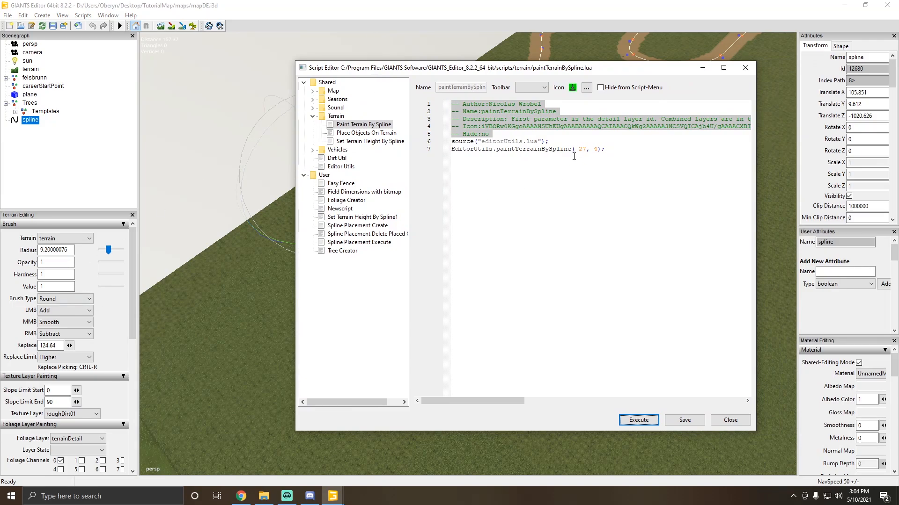
left_click(78, 414)
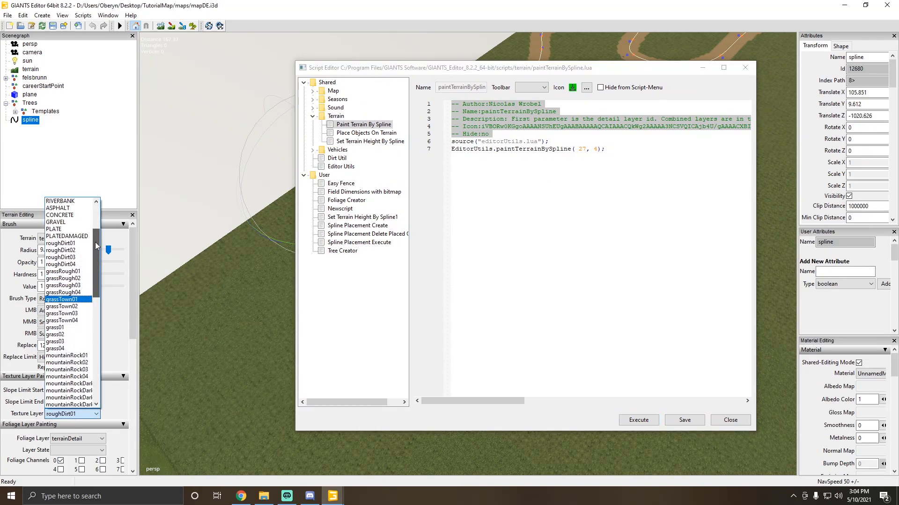
left_click(61, 258)
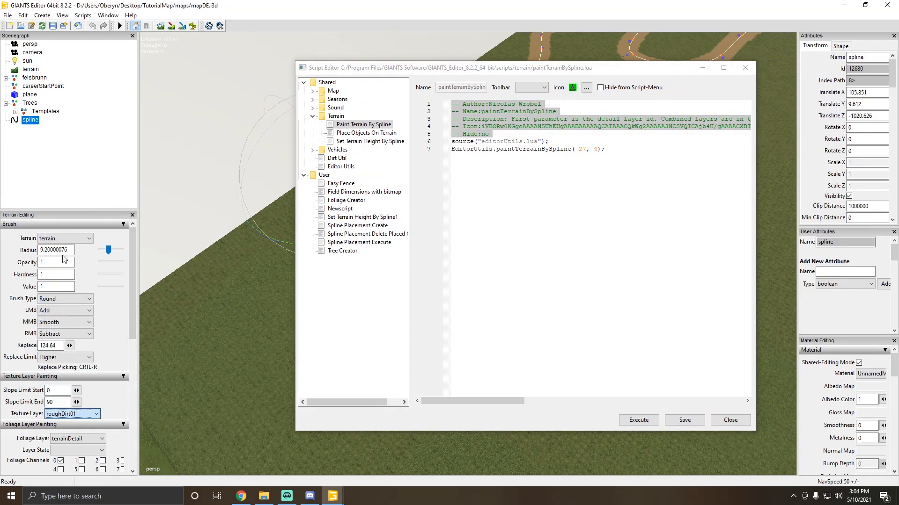
Set the detail layer id to 0 and run the script on the spline without saving the code changes.
double_click(581, 149)
type("0")
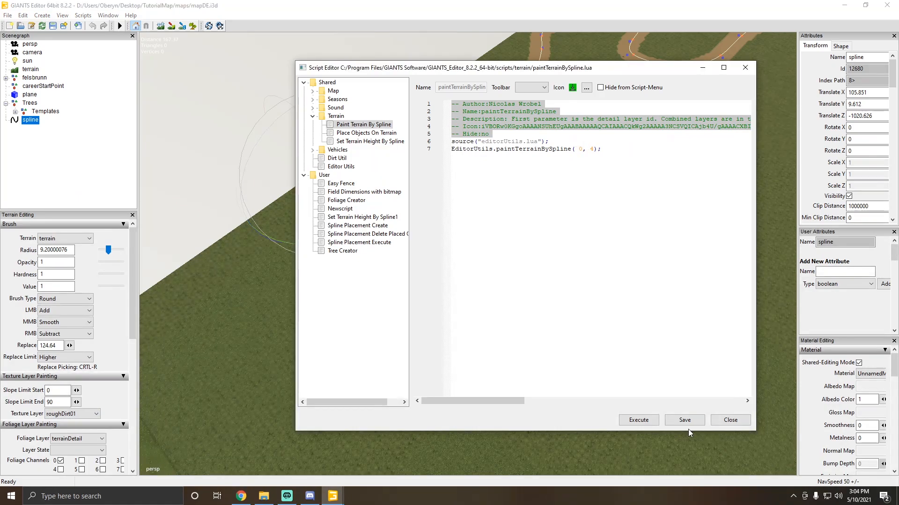
left_click(650, 424)
left_click(582, 248)
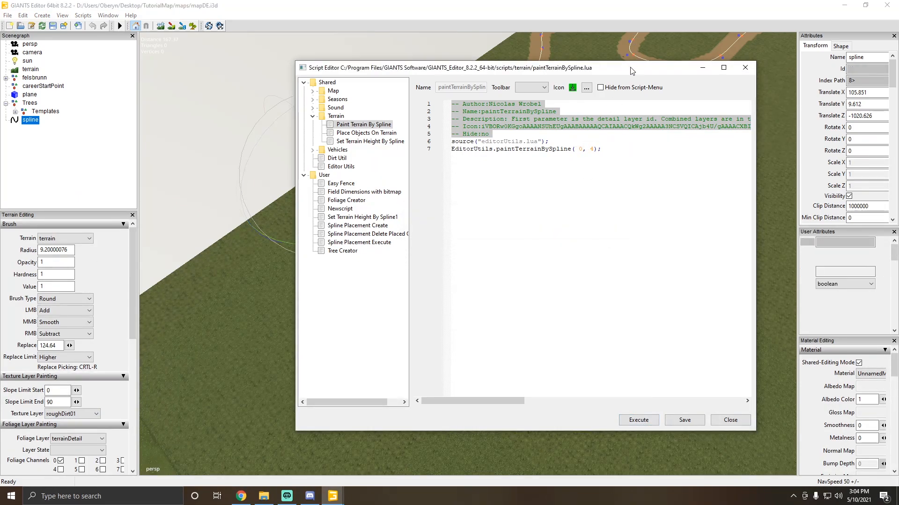
left_click_drag(611, 68, 828, 86)
Inspect the texture painted along the river spline from near and far, and compare it with the texture layer list.
scroll(421, 262, "up", 10)
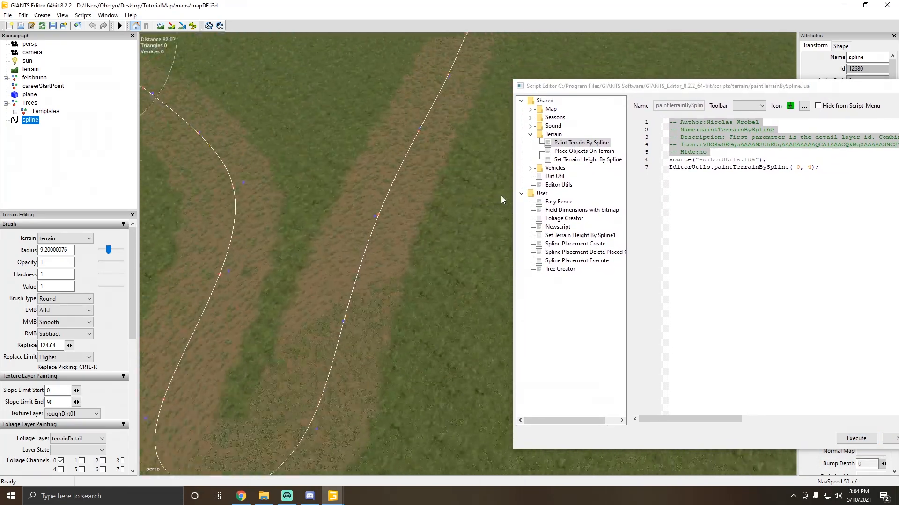
left_click_drag(501, 195, 315, 173, "alt")
scroll(281, 199, "down", 10)
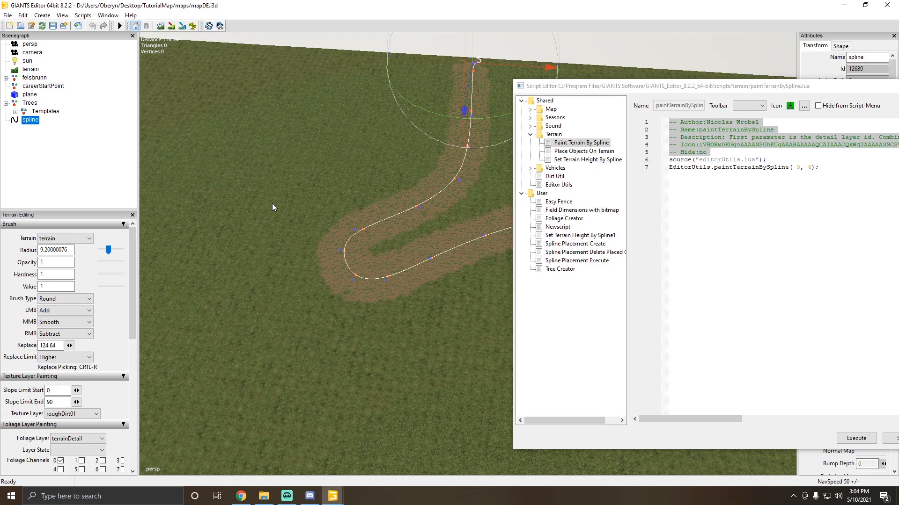
mouse_move(344, 172)
left_mouse_down("alt")
mouse_move(330, 204)
mouse_move(260, 232)
left_mouse_up("alt")
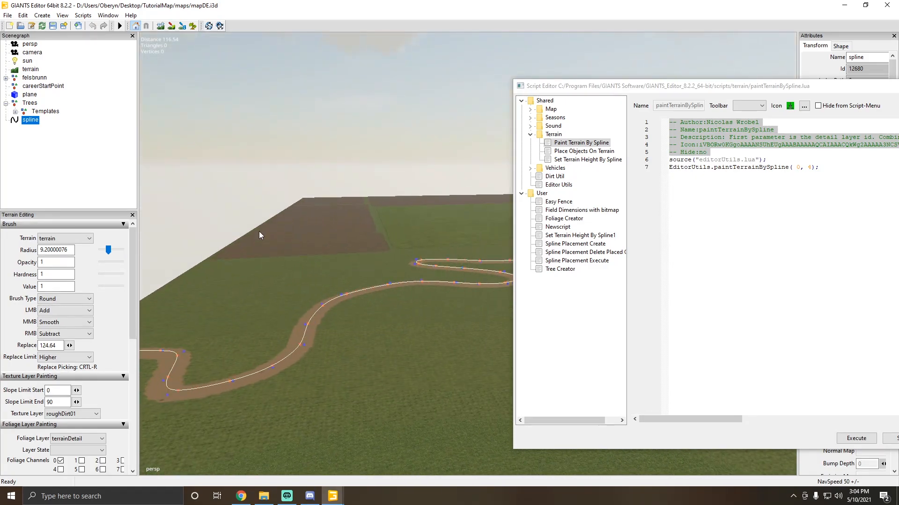
scroll(331, 209, "up", 10)
left_click_drag(372, 205, 181, 301, "alt")
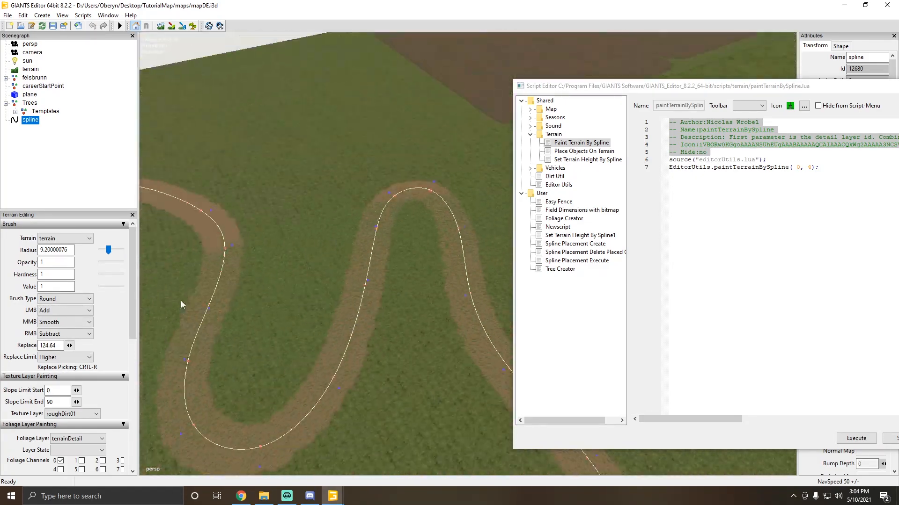
scroll(180, 300, "down", 4)
left_click(80, 415)
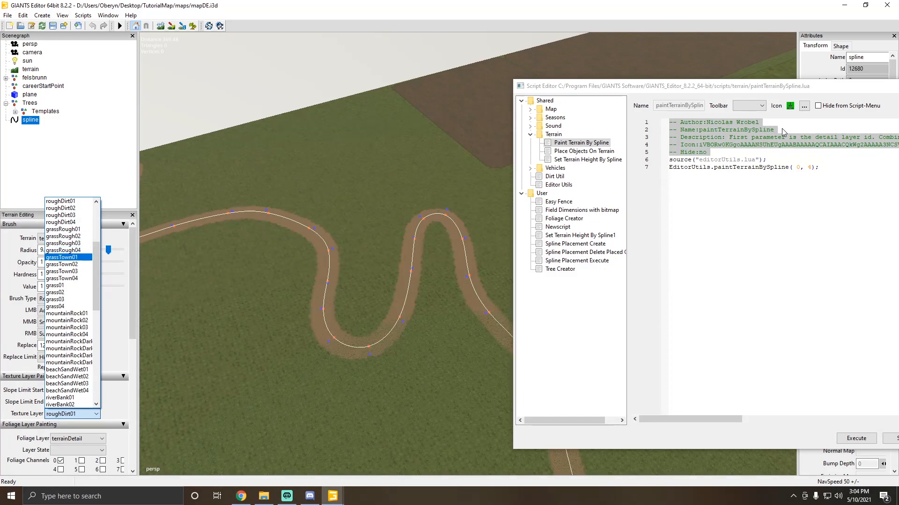
left_click(747, 90)
Minimize the Script Editor to clear the view of the terrain.
left_click_drag(669, 89, 414, 60)
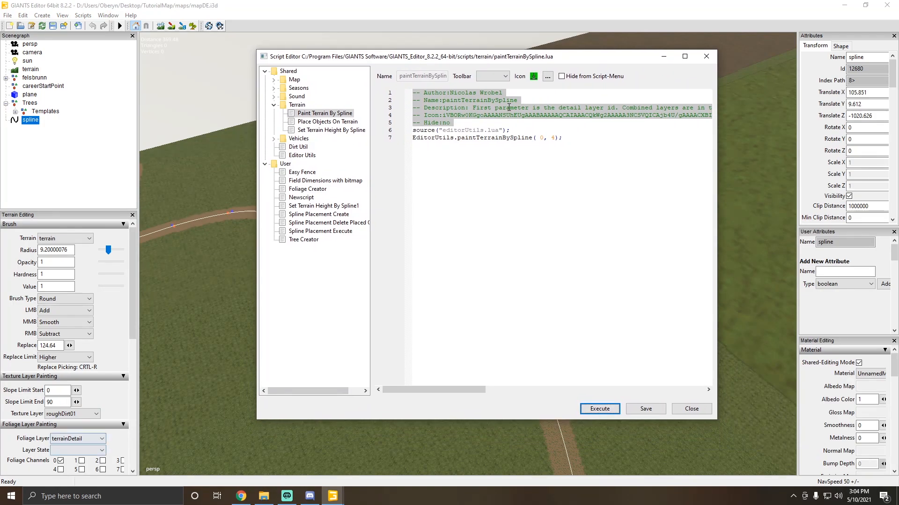
left_click(555, 18)
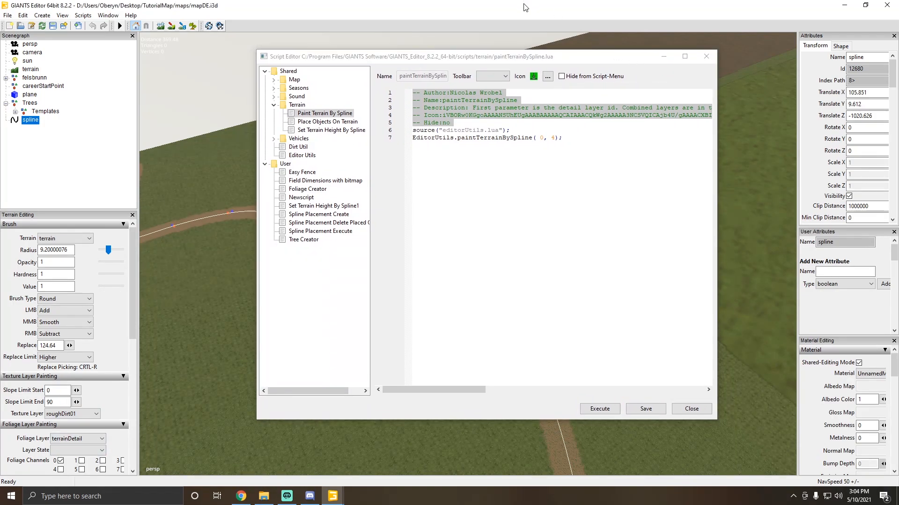
left_click(660, 59)
Set the terrain brush radius to 3.75 and compare the brush with the painted strip's width.
left_click_drag(323, 218, 431, 297, "alt")
scroll(436, 298, "down", 5)
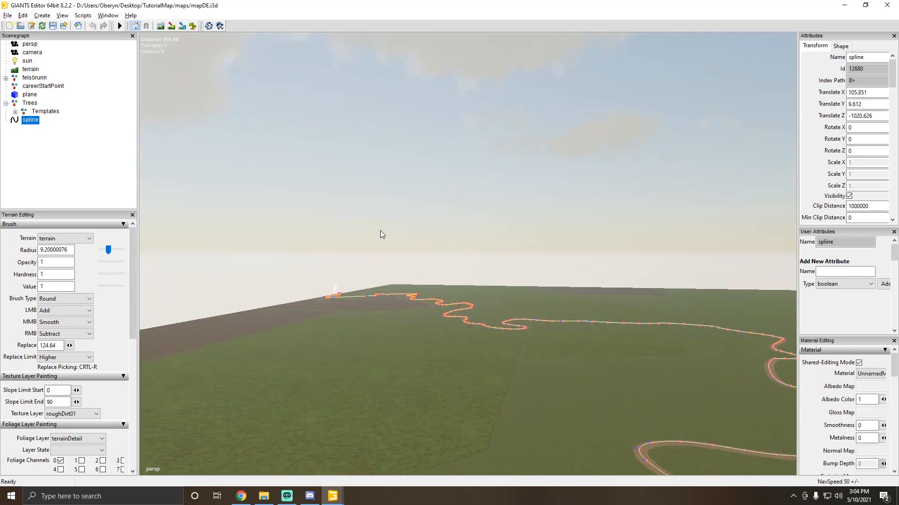
scroll(380, 230, "up", 10)
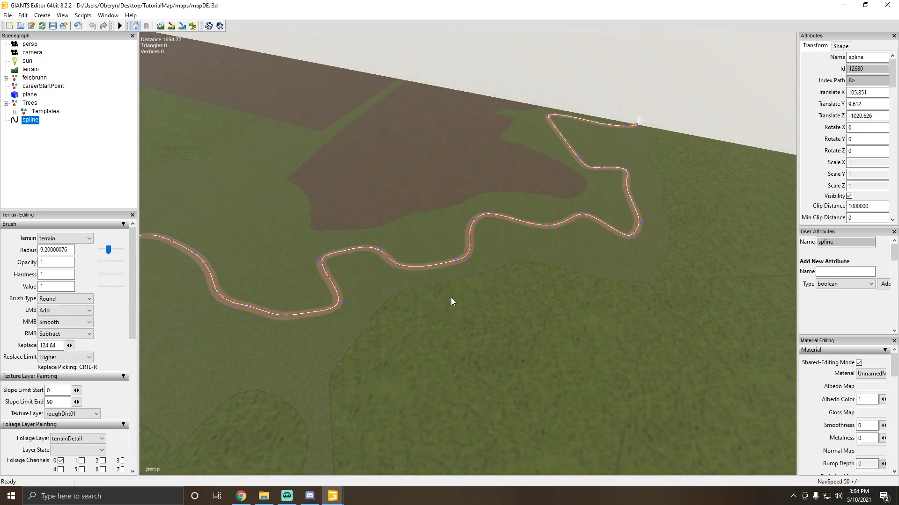
scroll(447, 299, "up", 10)
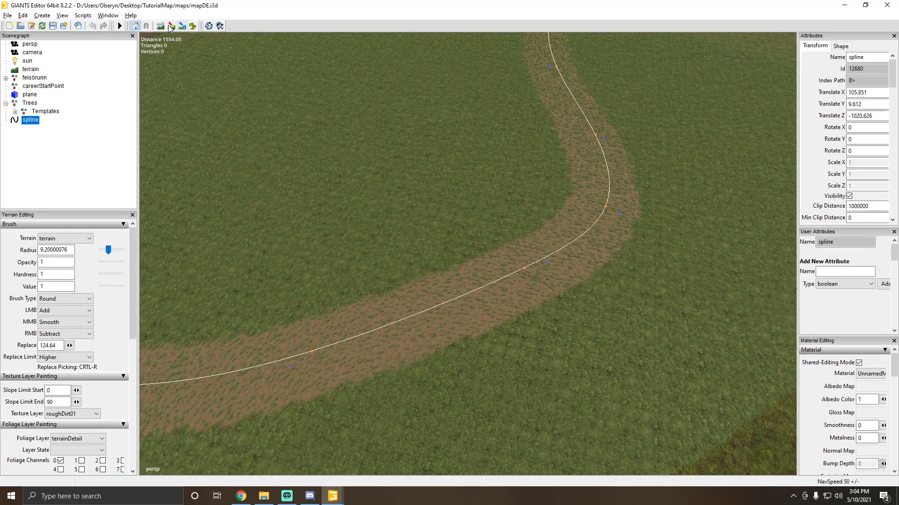
double_click(68, 249)
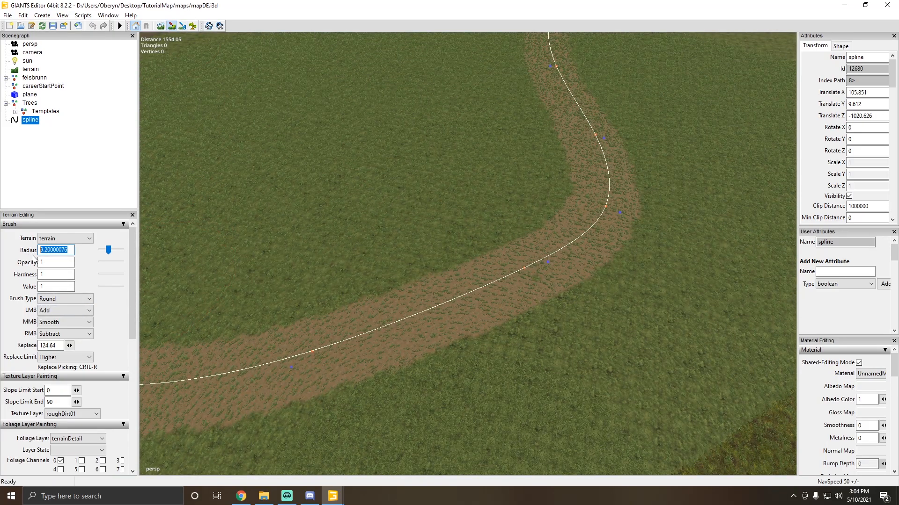
type("3.75")
key("Return")
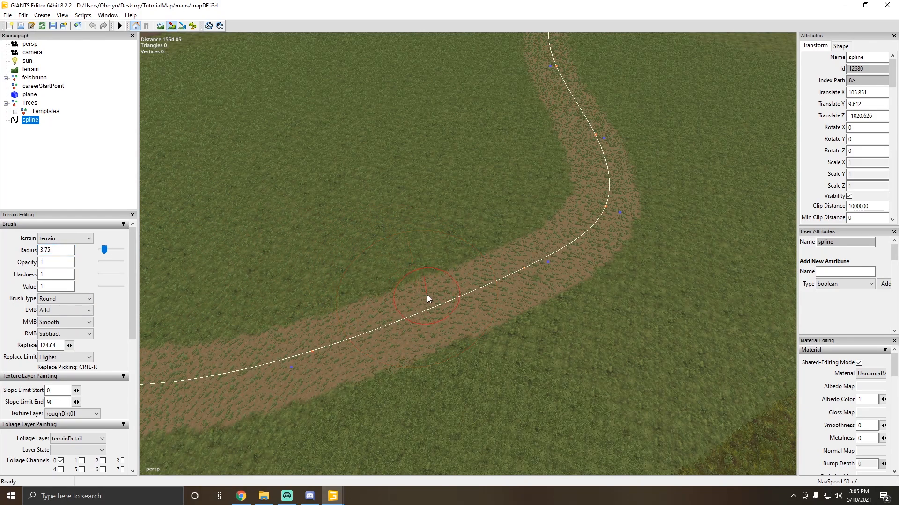
Set the terrain brush radius to 4.
double_click(46, 250)
type("4")
left_click_drag(561, 113, 459, 221, "alt")
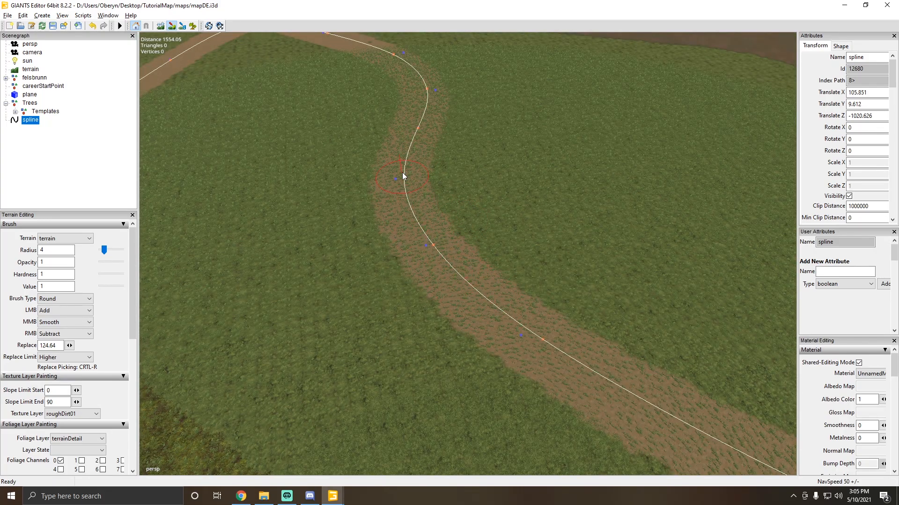
Examine the painted river path along its length against the brush outline, and leave terrain texture painting mode.
left_click_drag(407, 188, 307, 124, "alt")
scroll(307, 123, "up", 5)
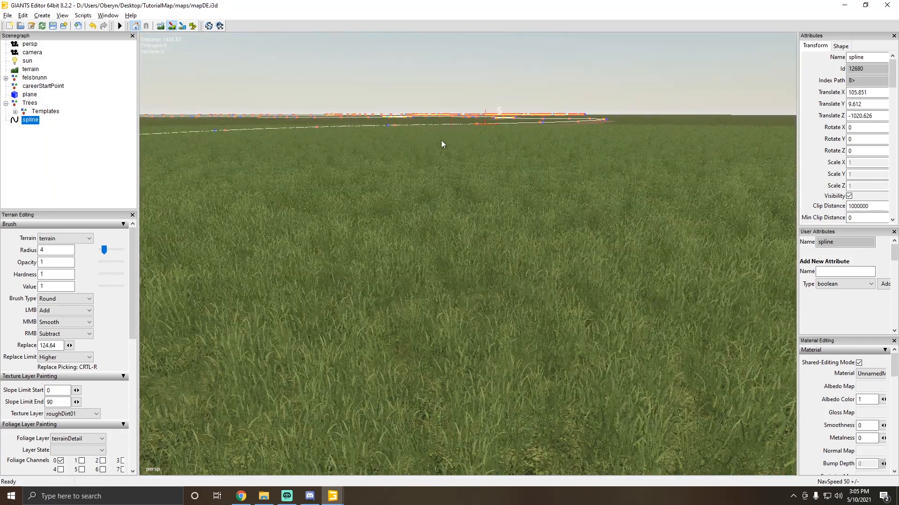
left_click_drag(441, 139, 417, 266, "alt")
scroll(374, 256, "down", 3)
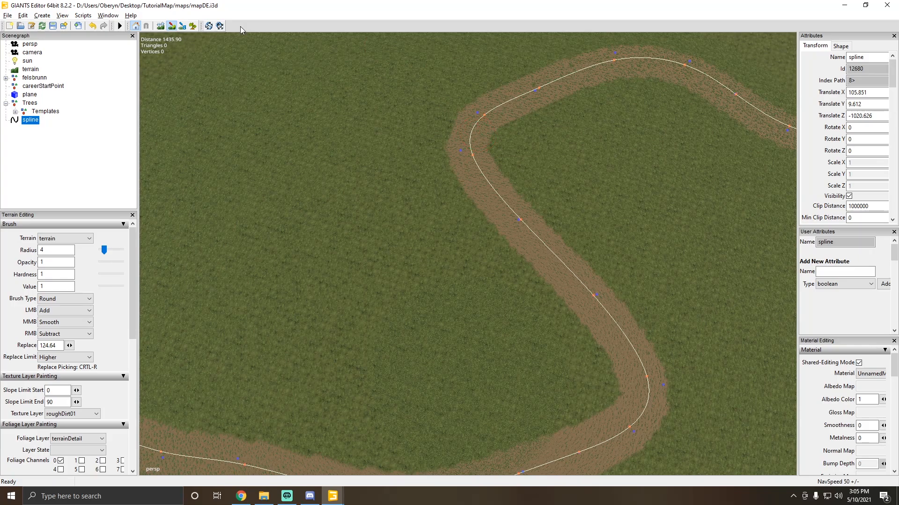
left_click_drag(476, 290, 365, 353, "alt")
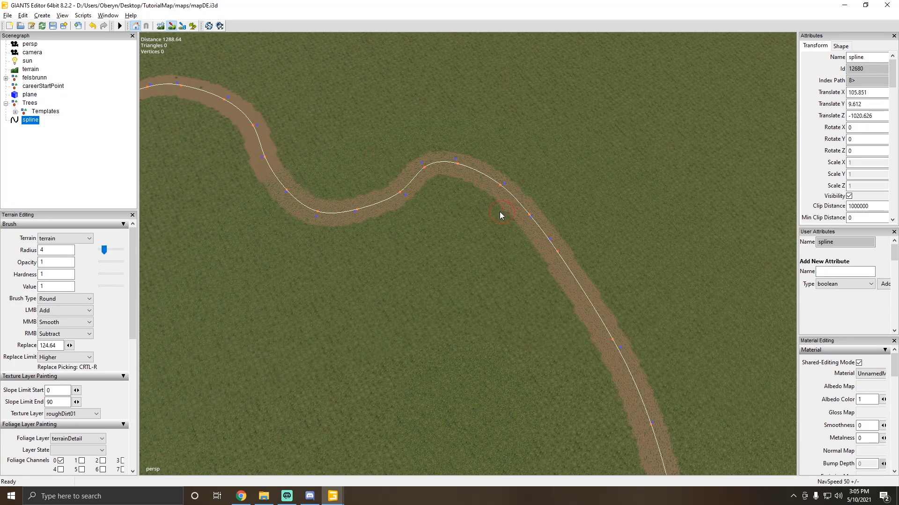
left_click_drag(500, 215, 417, 280, "alt")
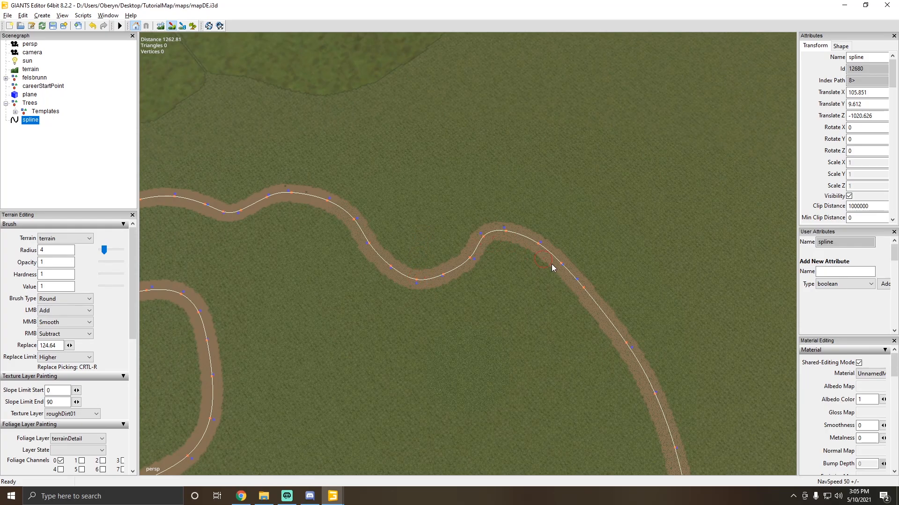
left_click_drag(588, 307, 445, 258, "alt")
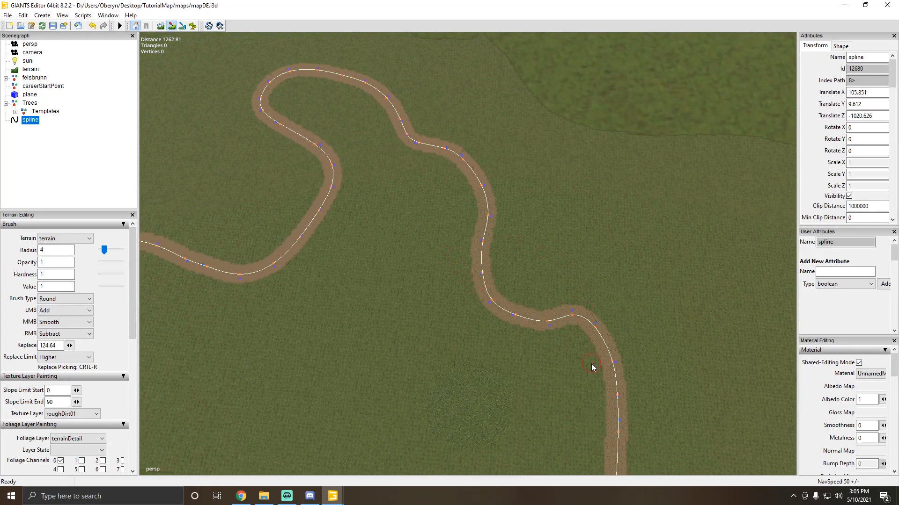
left_click_drag(588, 363, 548, 298, "alt")
left_click_drag(651, 291, 181, 336, "alt")
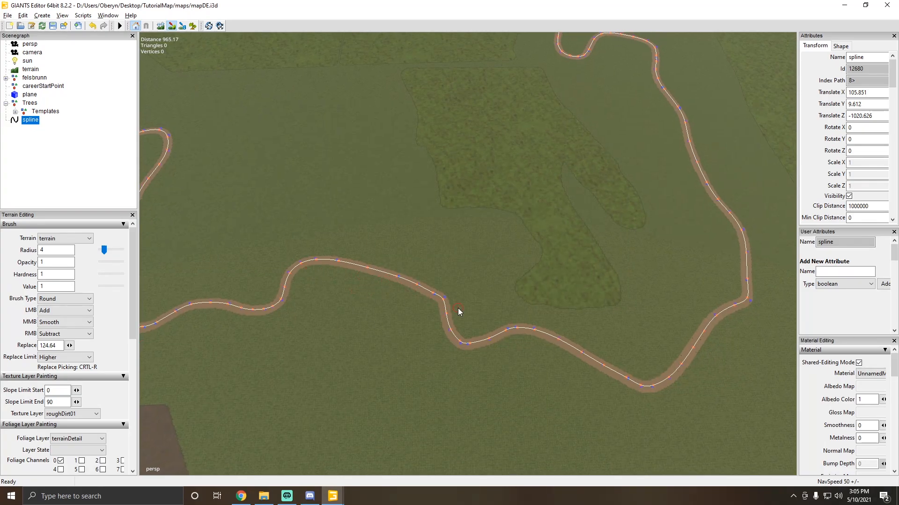
left_click_drag(458, 308, 399, 248, "alt")
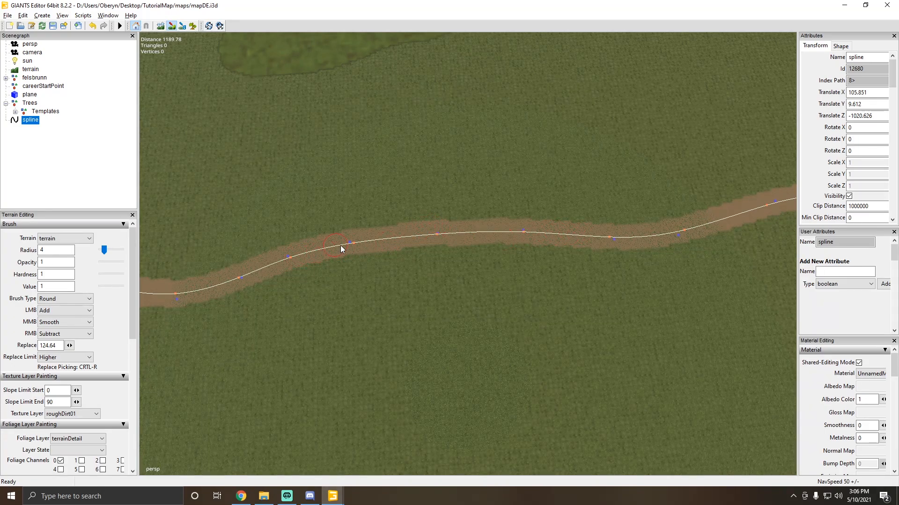
left_click_drag(435, 302, 427, 266, "alt")
right_click_drag(307, 244, 444, 261)
left_click_drag(442, 257, 370, 252, "alt")
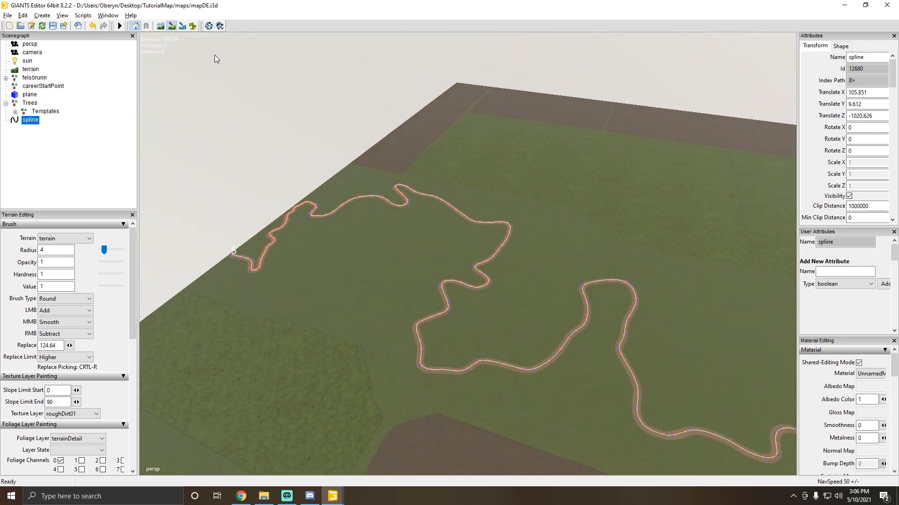
left_click(172, 26)
Widen the spline's attributes area and set its Translate Y to 9.
mouse_move(288, 148)
left_mouse_down("alt")
mouse_move(417, 161)
mouse_move(447, 192)
mouse_move(382, 195)
left_mouse_up("alt")
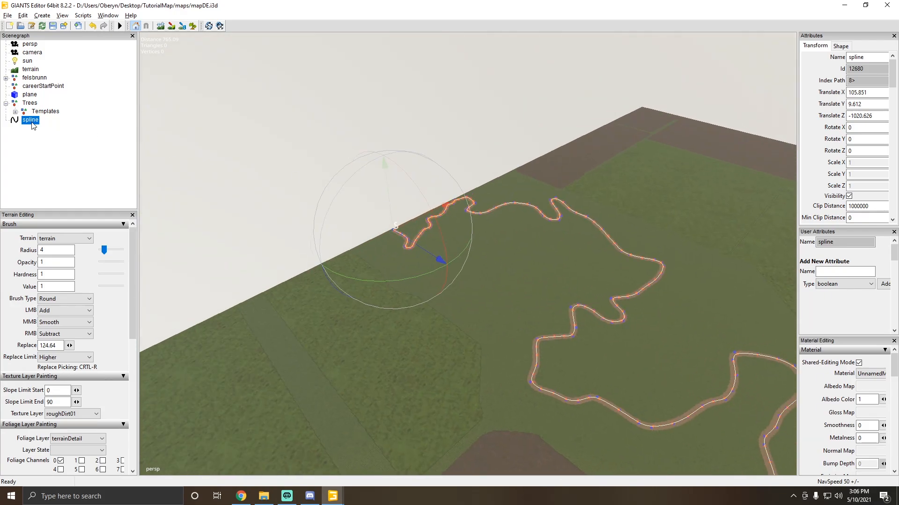
left_click_drag(496, 213, 426, 235, "alt")
scroll(426, 235, "up", 10)
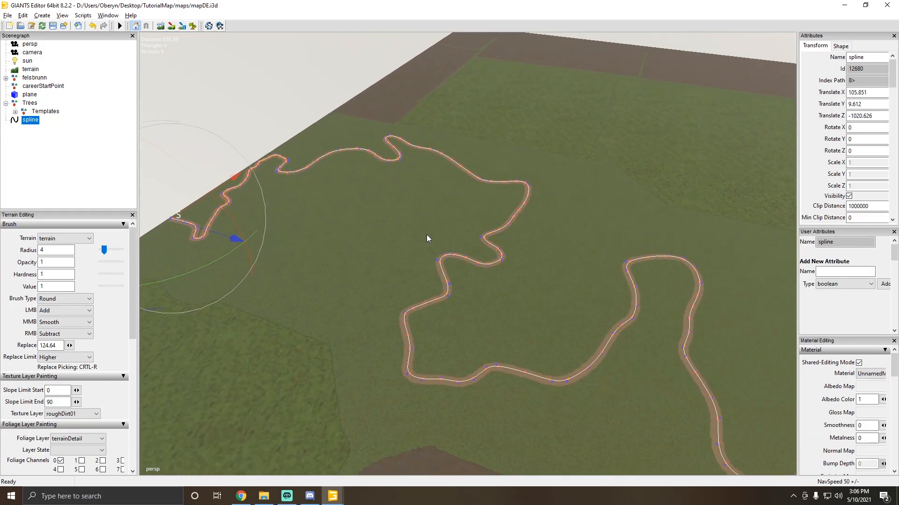
scroll(426, 235, "up", 5)
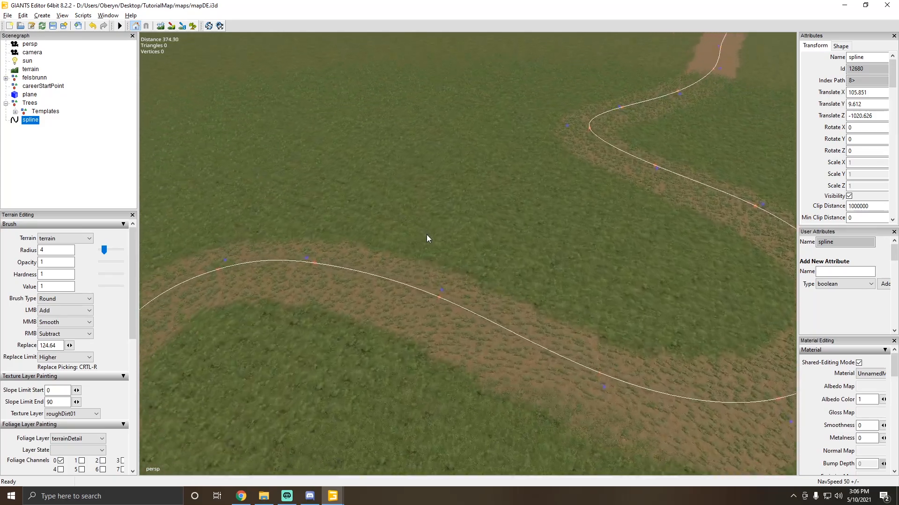
left_click_drag(426, 235, 280, 206, "alt")
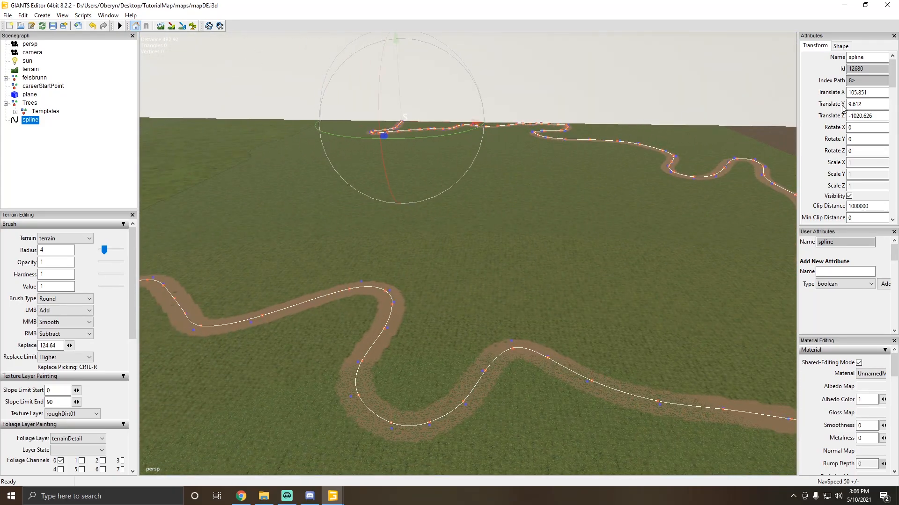
left_click_drag(796, 102, 777, 104)
left_click_drag(843, 103, 834, 105)
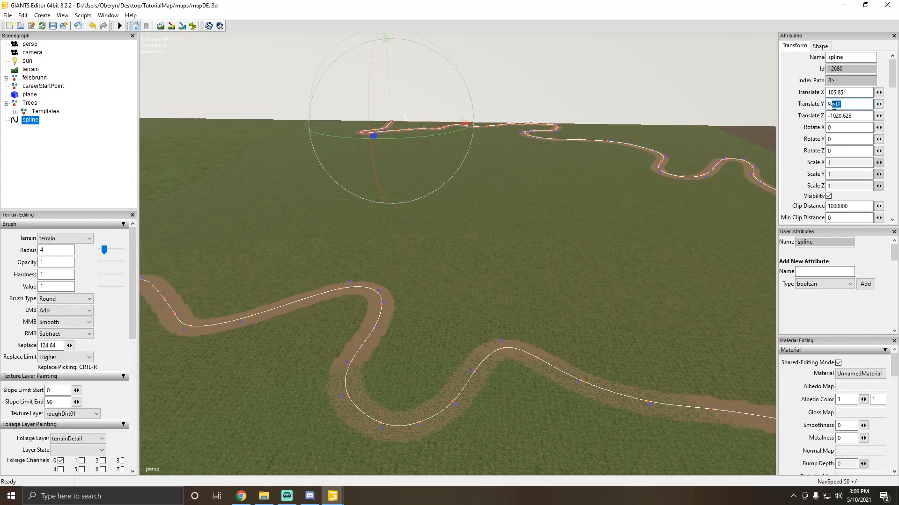
key("BackSpace")
key("Return")
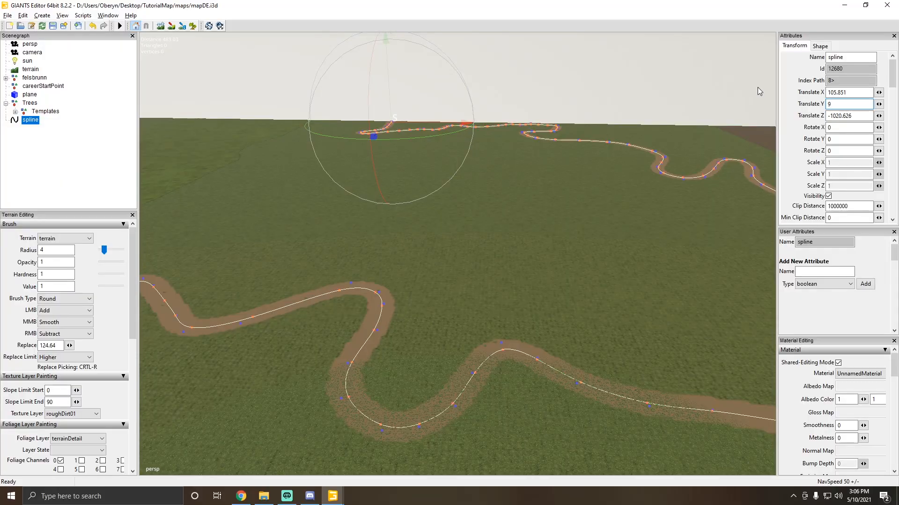
Inspect the spline close to the ground and set its Translate Y to 8.
scroll(425, 277, "up", 6)
scroll(451, 223, "up", 10)
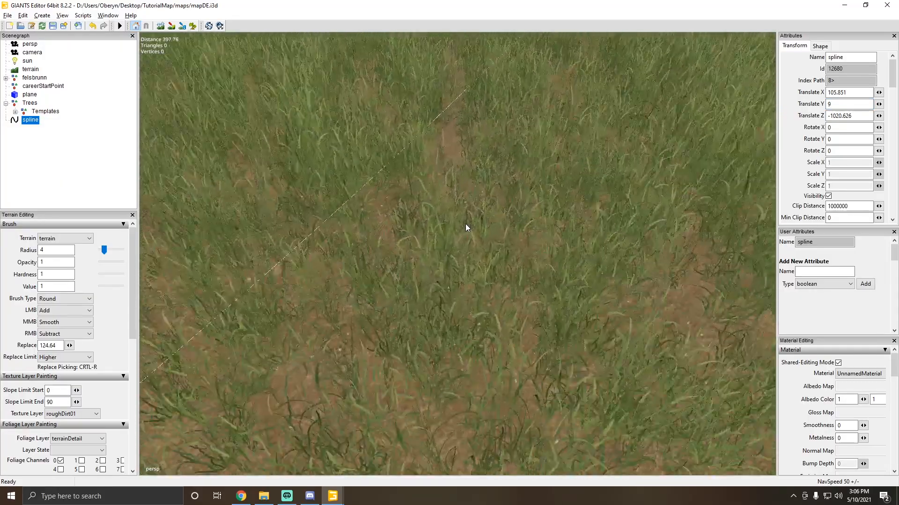
scroll(386, 186, "down", 10)
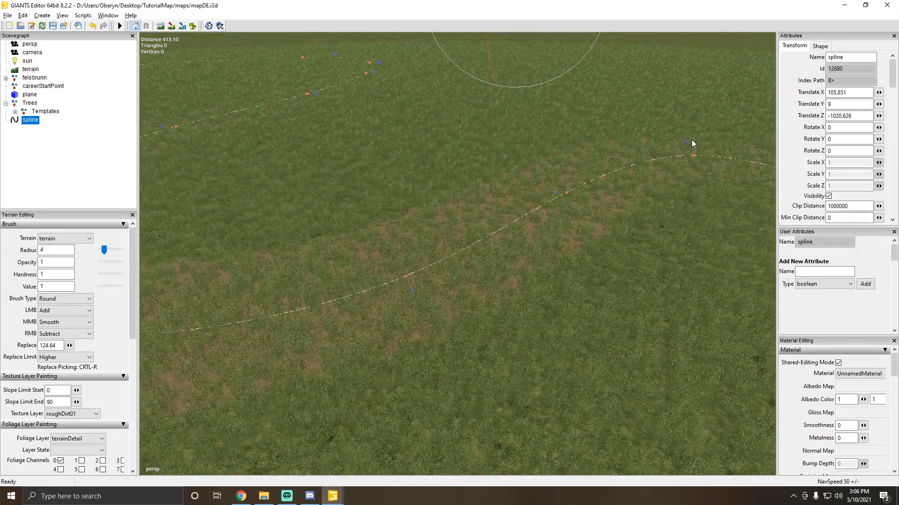
double_click(828, 104)
type("0")
key("Return")
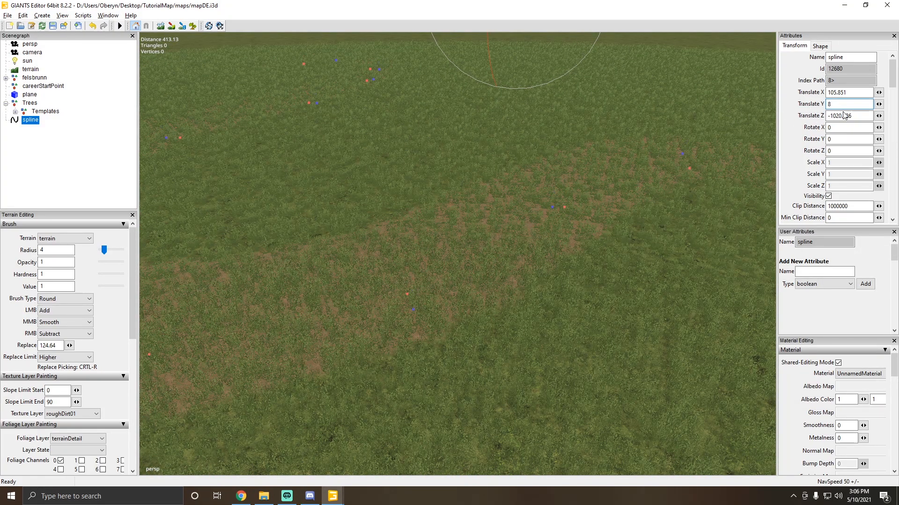
Set the river spline's Translate Y to 8.5 and check it against the painted path.
type("8.5")
key("Return")
scroll(378, 207, "down", 2)
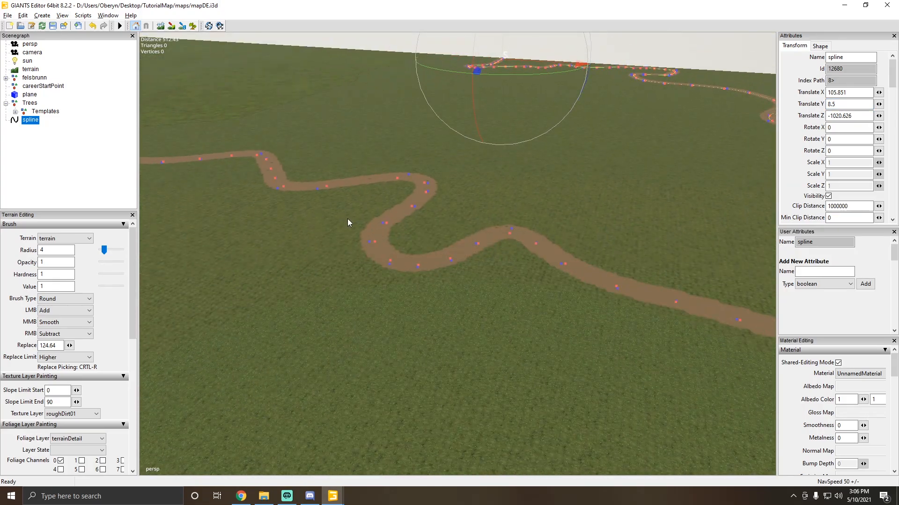
left_click_drag(347, 218, 141, 206, "alt")
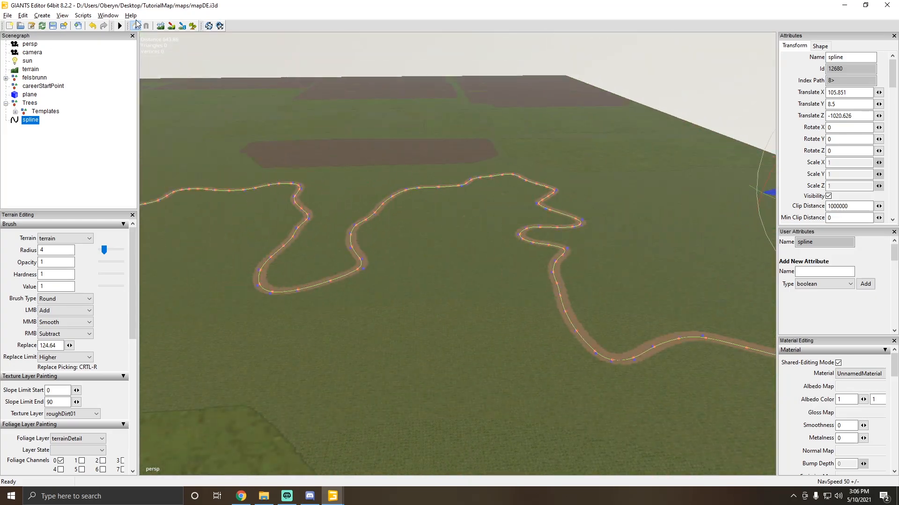
left_click(24, 121)
left_click_drag(191, 147, 290, 250, "alt")
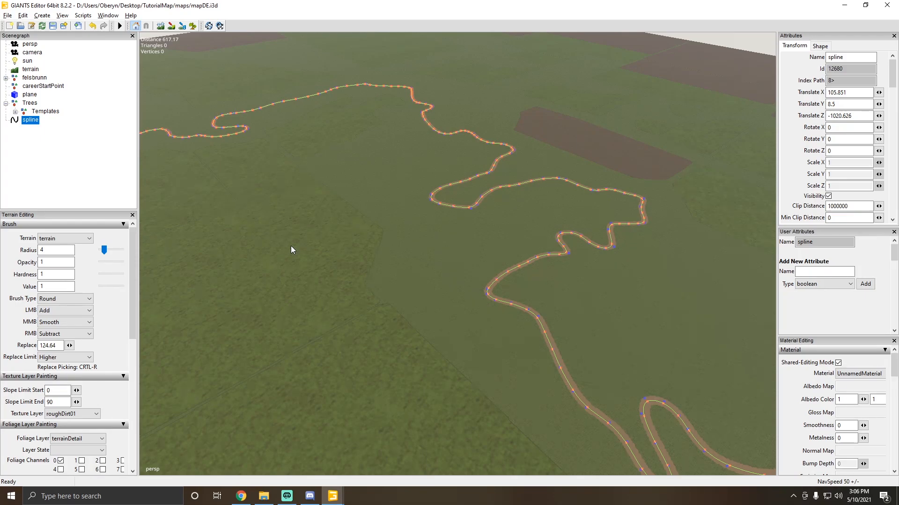
Raise the satellite image plane above the terrain for comparison and lower it back beneath the painted river.
left_click(291, 246)
left_click_drag(404, 81, 421, 234)
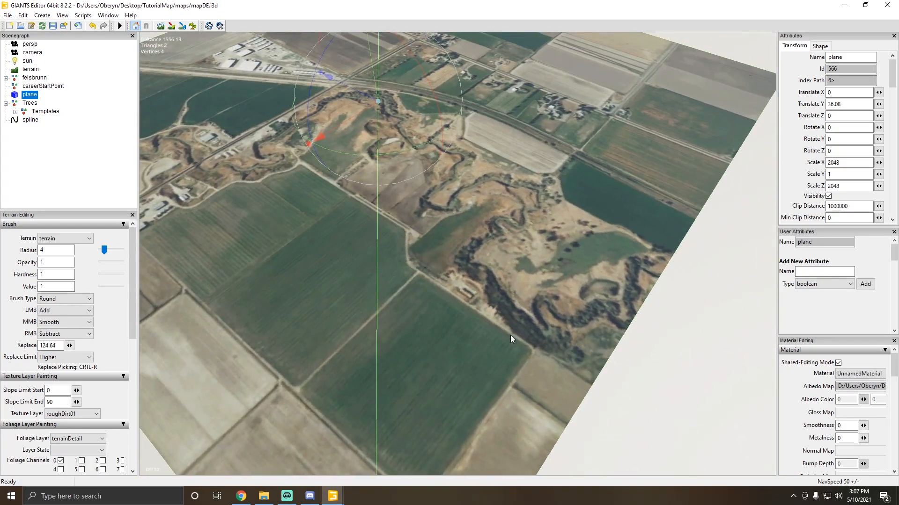
left_click_drag(377, 86, 381, 97)
left_click_drag(371, 140, 332, 175, "alt")
scroll(402, 197, "up", 3)
scroll(403, 197, "up", 5)
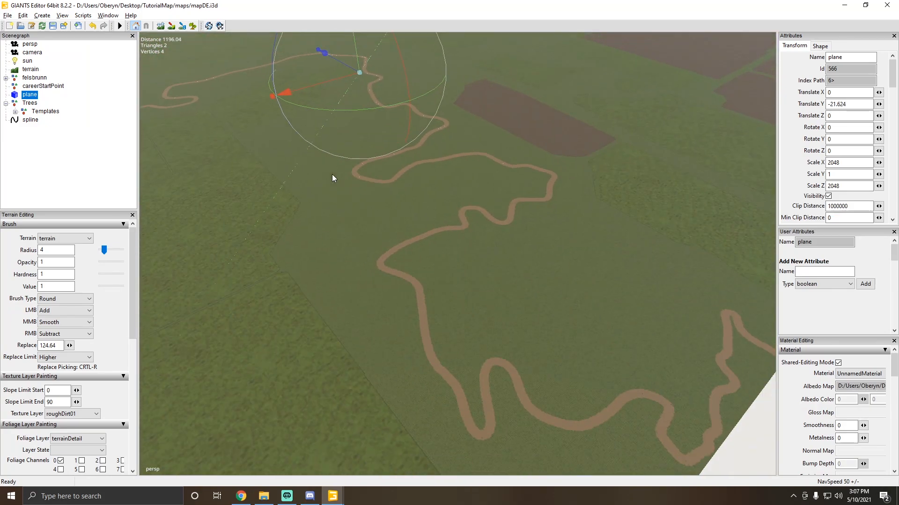
mouse_move(423, 184)
left_mouse_down("alt")
mouse_move(430, 203)
mouse_move(428, 178)
left_mouse_up("alt")
scroll(428, 178, "down", 3)
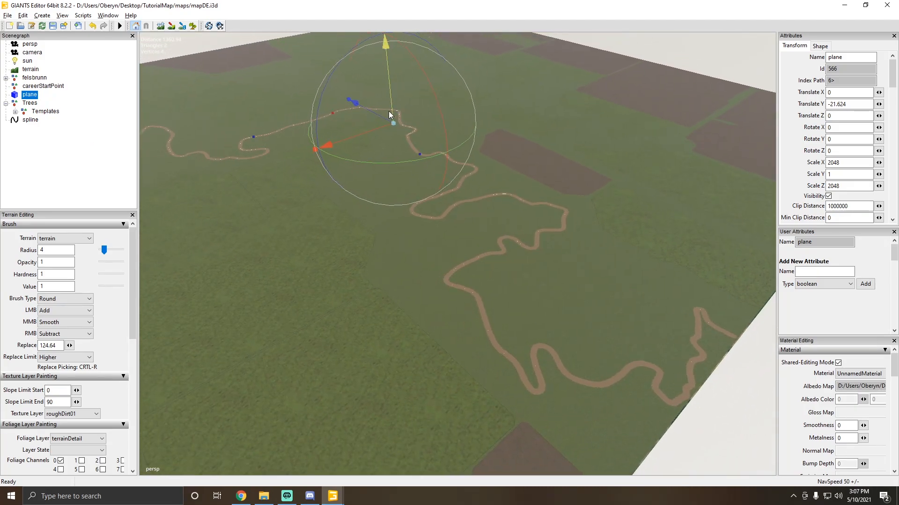
Show the satellite image plane over the terrain once more and sink it well below the ground.
left_click_drag(389, 101, 389, 87)
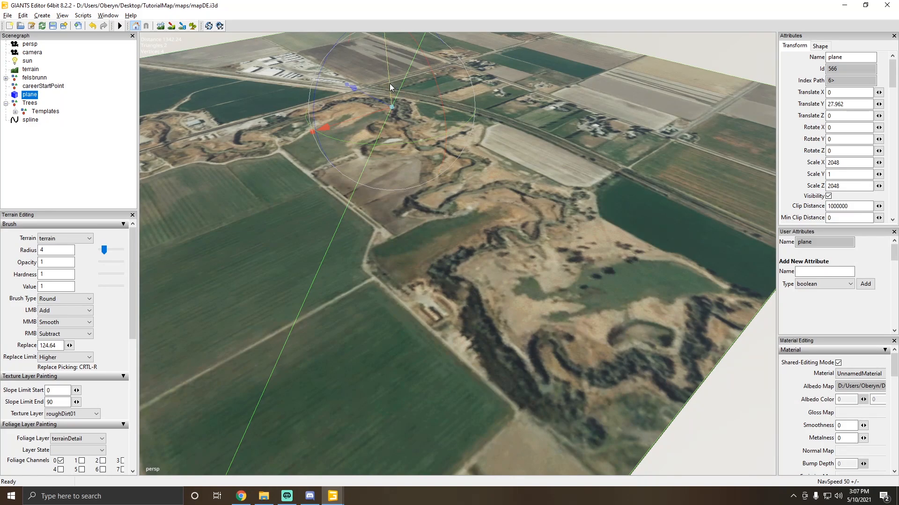
left_click_drag(389, 83, 403, 103)
left_click_drag(401, 121, 439, 198, "alt")
scroll(431, 234, "up", 7)
scroll(432, 234, "down", 3)
Select the river spline and examine its course over the painted path from its start across the map.
left_click(31, 120)
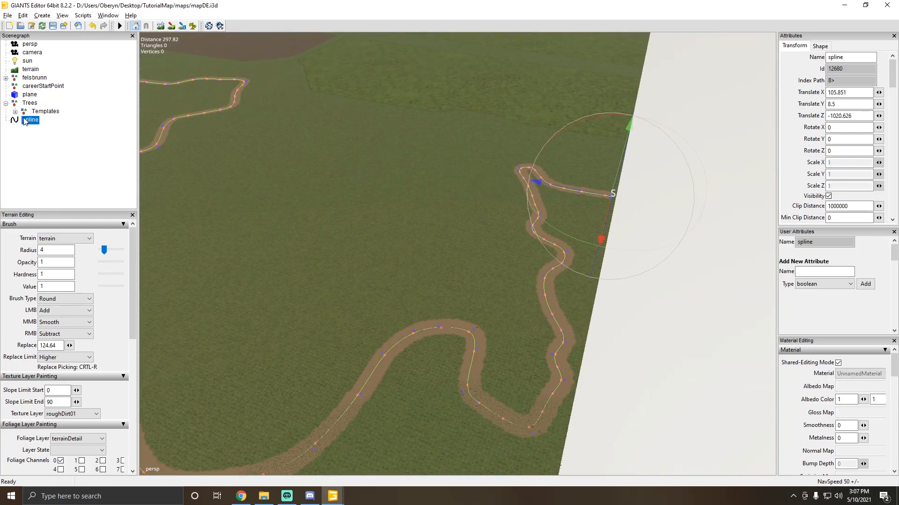
key("f")
left_click_drag(736, 164, 481, 232, "alt")
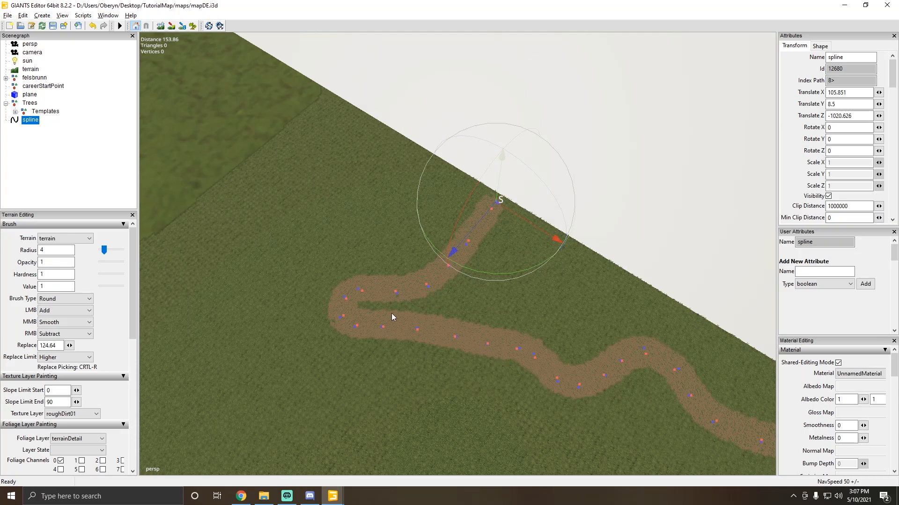
left_click_drag(392, 314, 372, 353, "alt")
left_click_drag(411, 316, 422, 232, "alt")
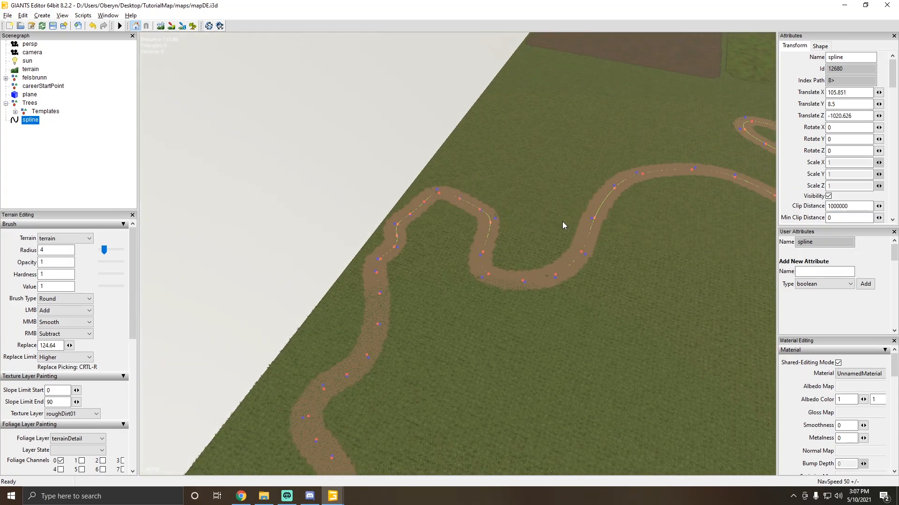
left_click_drag(562, 221, 202, 241, "alt")
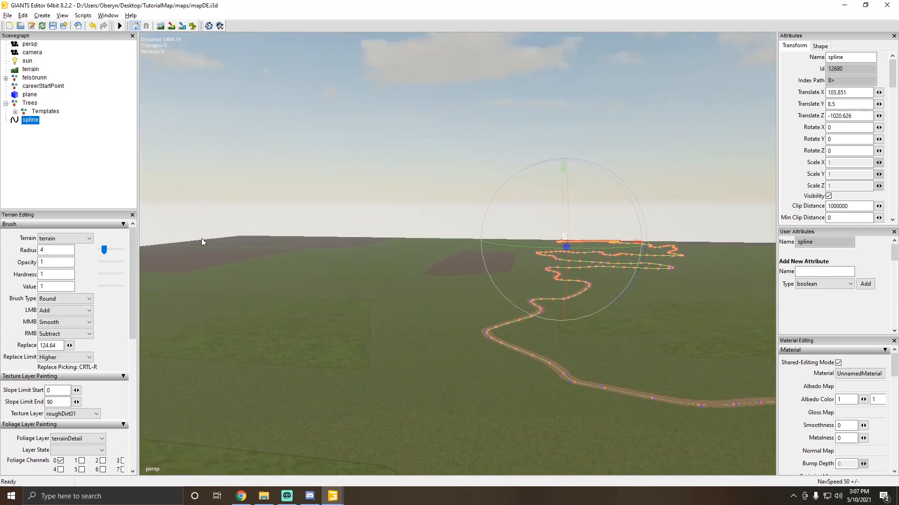
scroll(281, 257, "up", 4)
left_click_drag(349, 274, 346, 165, "alt")
scroll(384, 254, "up", 12)
left_click_drag(498, 253, 559, 284, "alt")
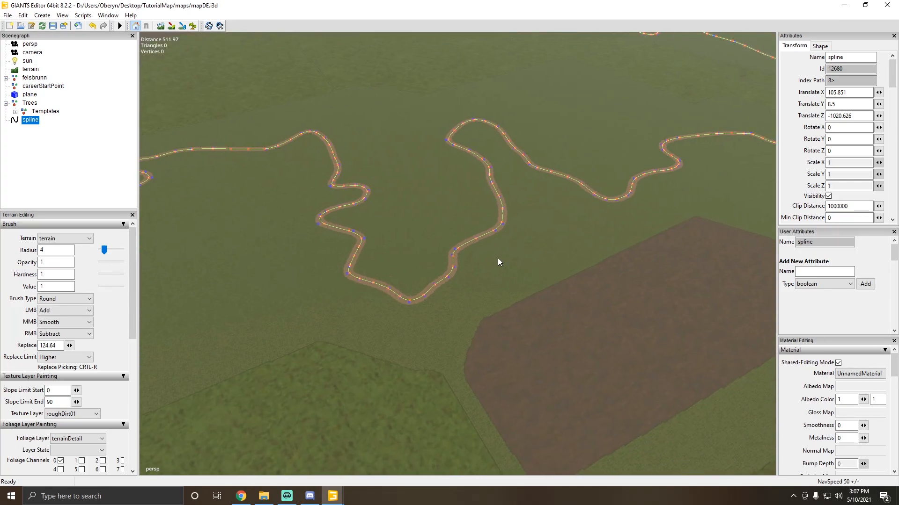
left_click_drag(498, 257, 529, 227, "alt")
Examine the painted river path across the whole map with the spline deselected.
left_click(296, 255)
left_click_drag(439, 270, 669, 139)
scroll(525, 225, "up", 5)
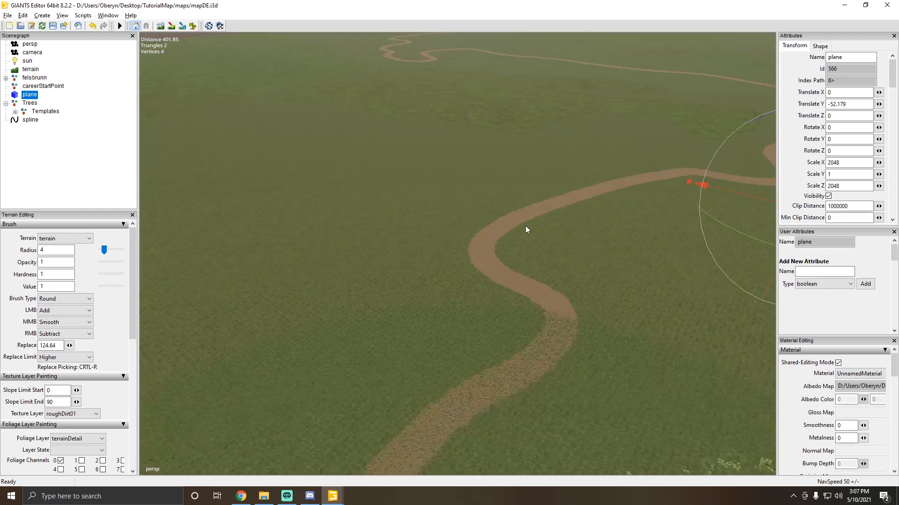
left_click_drag(525, 226, 299, 206, "alt")
left_click_drag(552, 249, 532, 218, "alt")
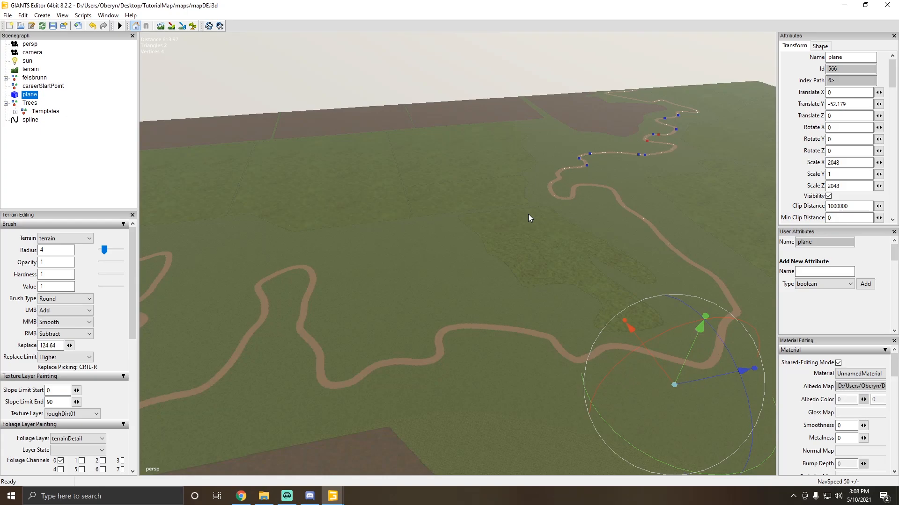
left_click_drag(523, 265, 338, 232, "alt")
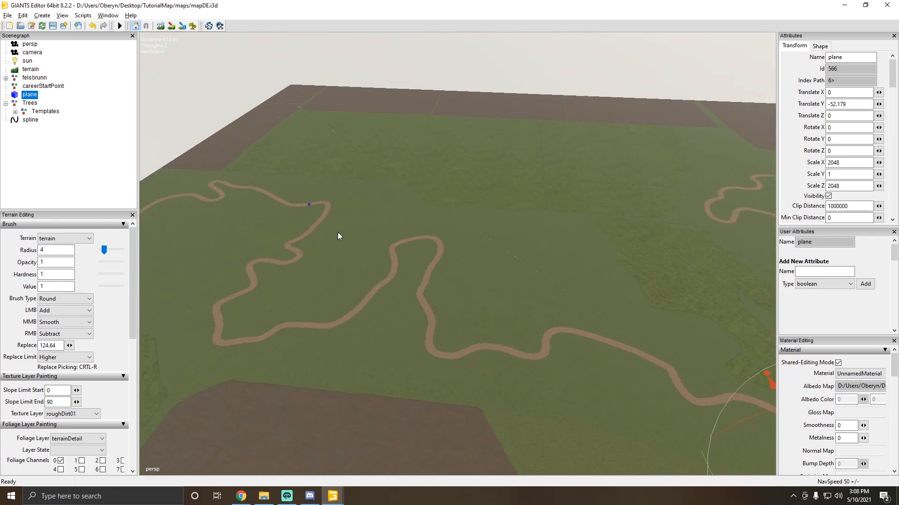
left_click_drag(452, 281, 362, 261, "alt")
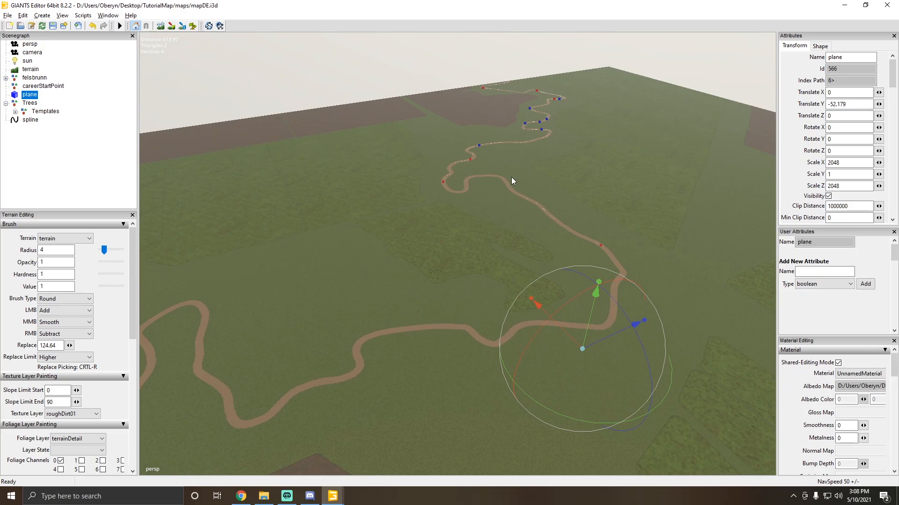
left_click_drag(565, 167, 524, 212, "alt")
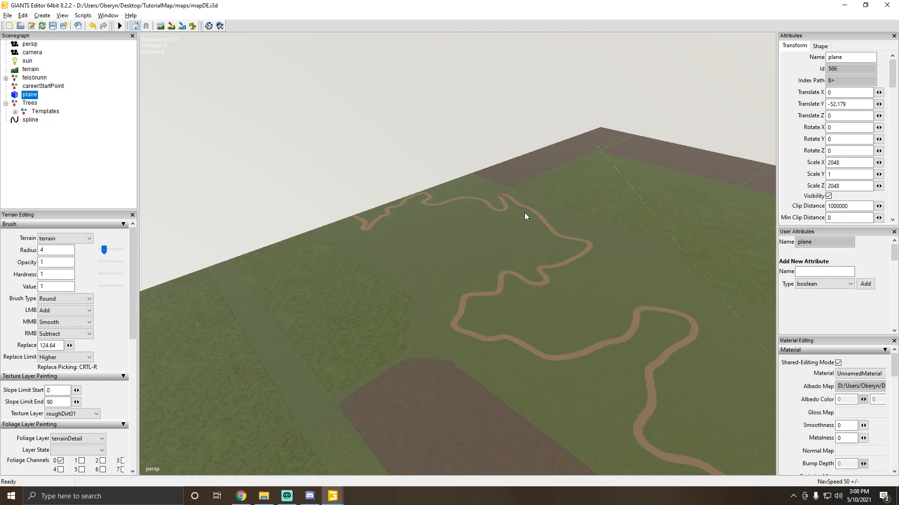
left_click_drag(524, 212, 623, 240, "alt")
scroll(426, 221, "up", 10)
scroll(359, 221, "up", 5)
scroll(623, 240, "down", 5)
left_click(393, 121)
left_click_drag(372, 187, 408, 197, "alt")
scroll(408, 196, "up", 4)
left_click_drag(528, 159, 341, 212, "alt")
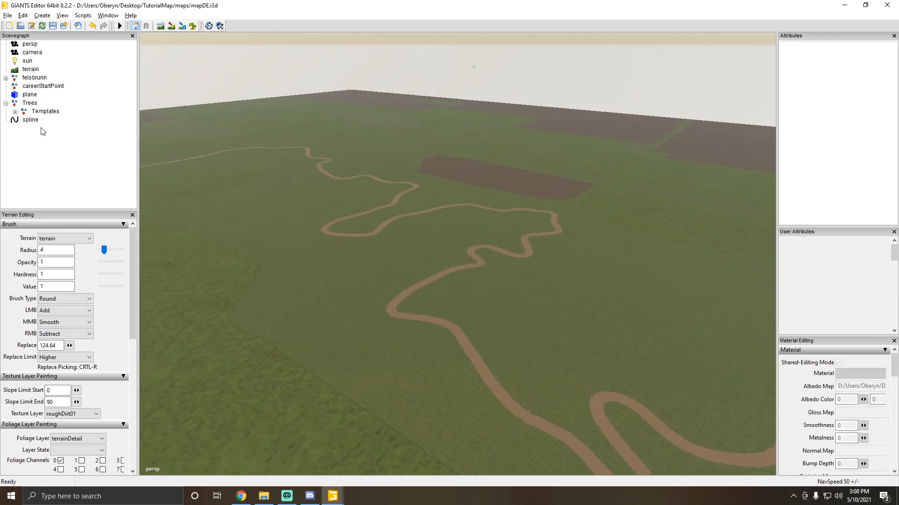
Select the river spline and open the shared Set Terrain Height By Spline script in the Script Editor.
left_click(30, 120)
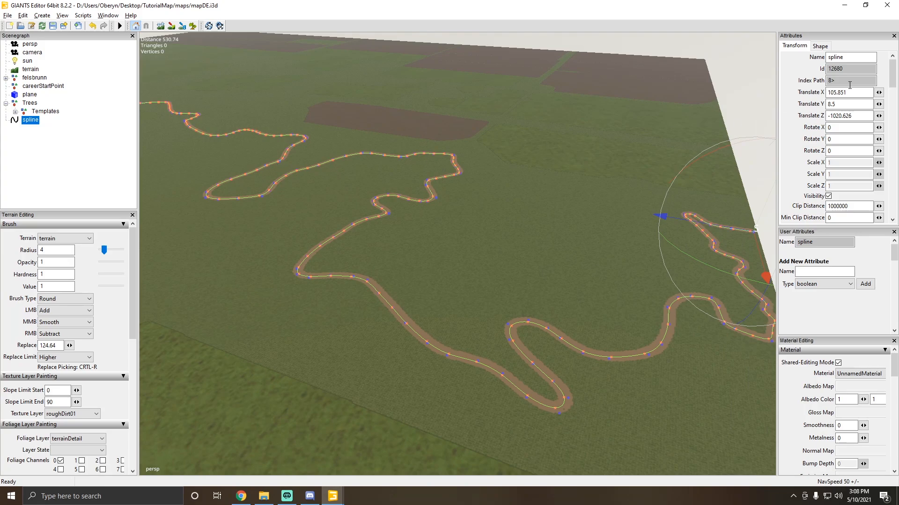
left_click(83, 16)
mouse_move(117, 16)
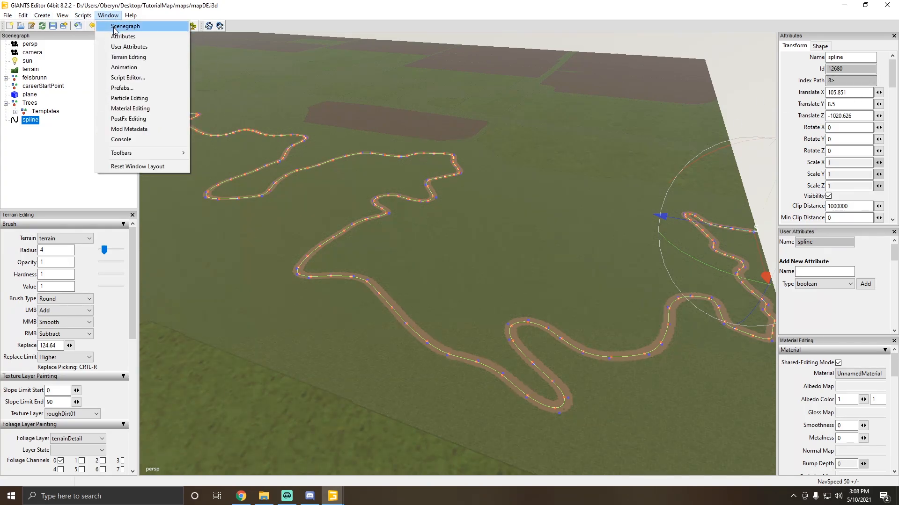
left_click(128, 78)
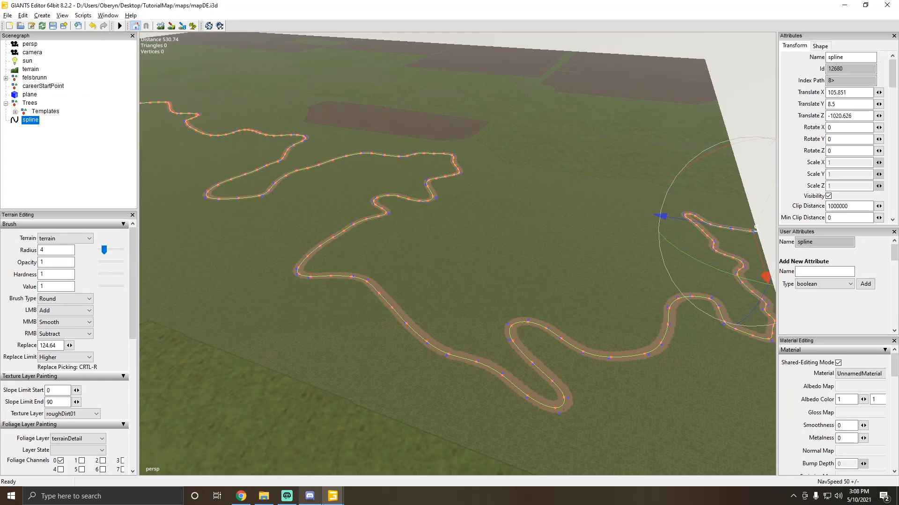
mouse_move(345, 497)
left_click(434, 451)
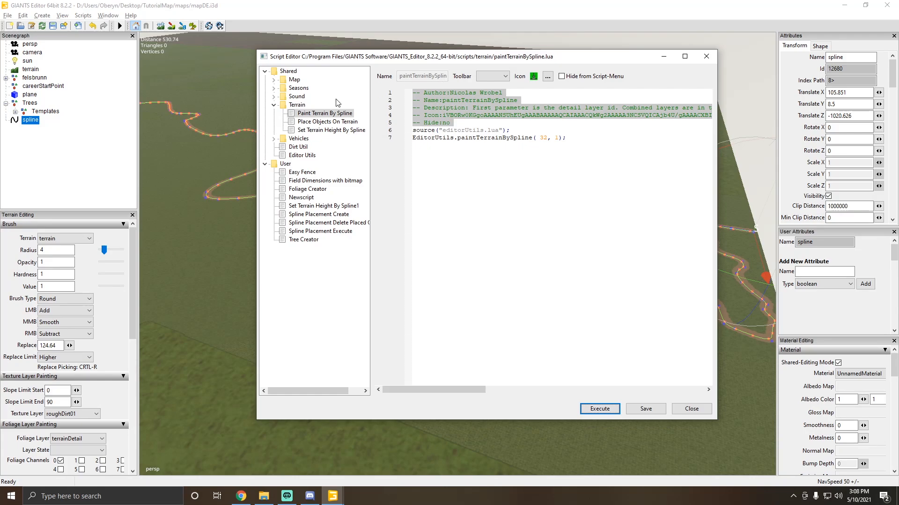
left_click(303, 123)
left_click(315, 131)
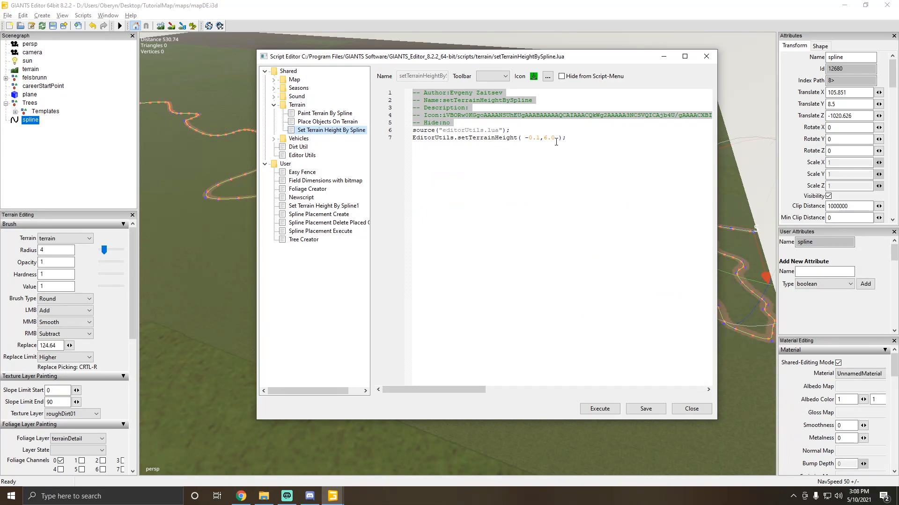
Examine the -0.1 and 6.0 arguments of setTerrainHeight in an enlarged script editor, and restore the window beside the scenegraph.
double_click(548, 58)
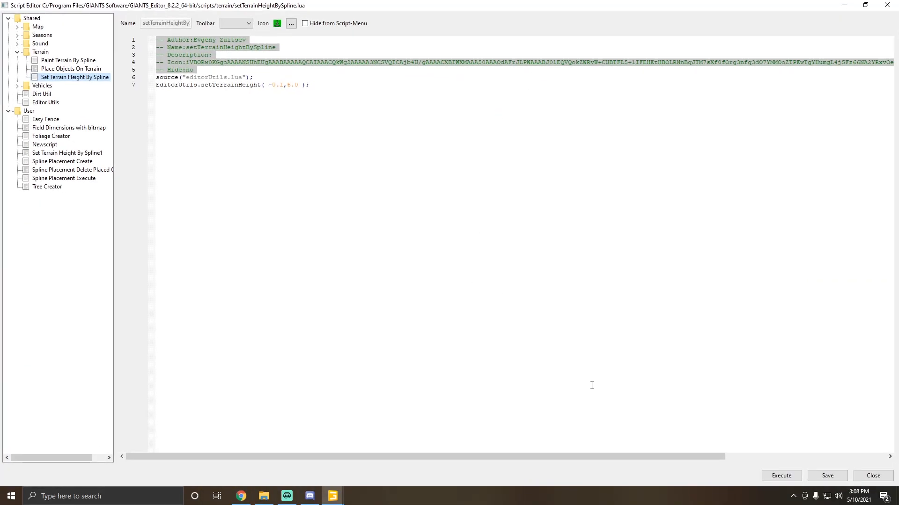
left_click_drag(623, 456, 298, 171)
left_click_drag(299, 85, 291, 85)
left_click(300, 86)
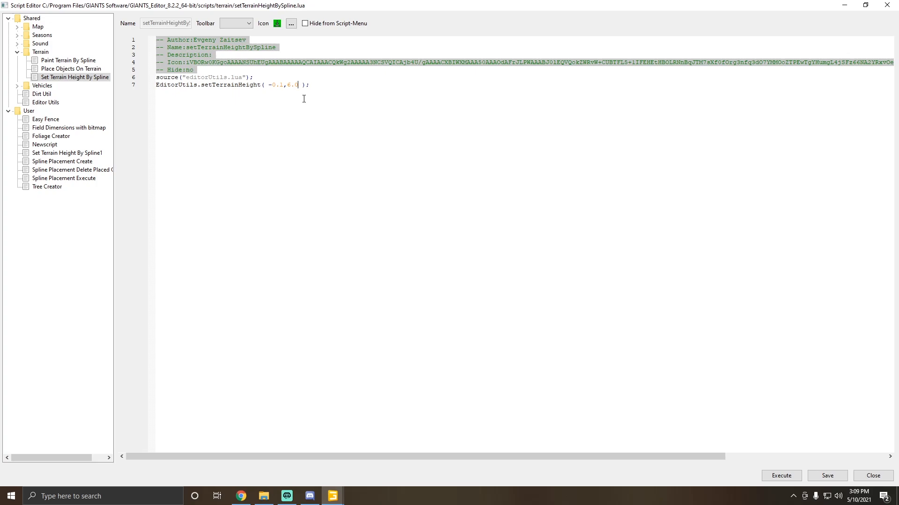
left_click_drag(442, 5, 569, 50)
left_click_drag(621, 130, 607, 129)
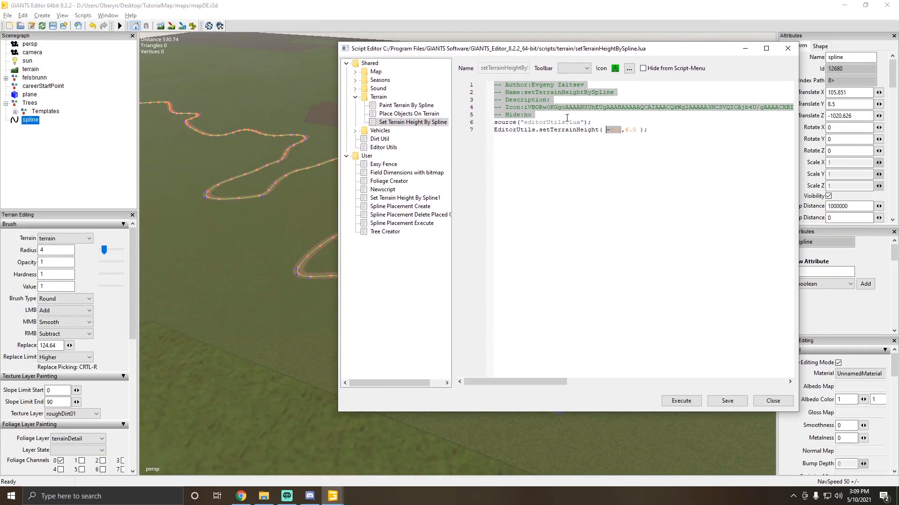
left_click(618, 132)
left_click_drag(621, 131, 611, 131)
Save and execute Set Terrain Height By Spline on the river spline with values -0.1 and 6.0, and minimise the script editor.
left_click(43, 121)
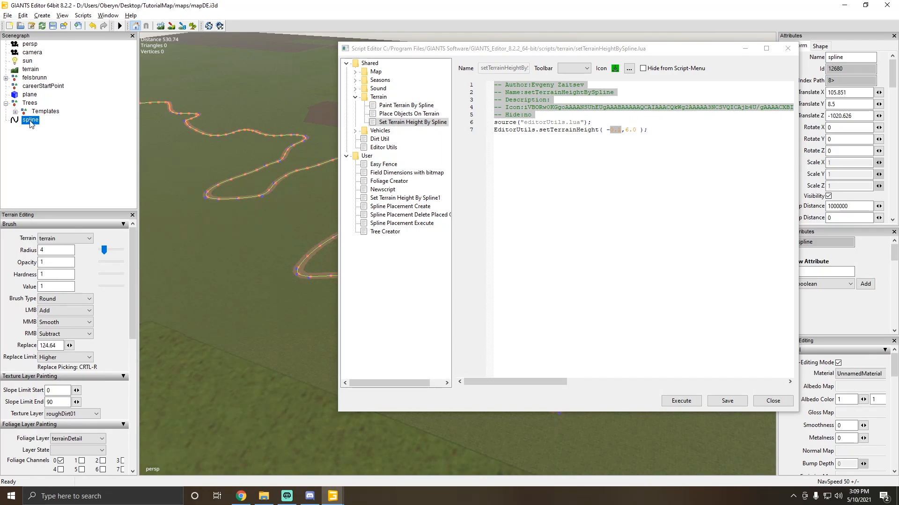
left_click(727, 401)
left_click(681, 401)
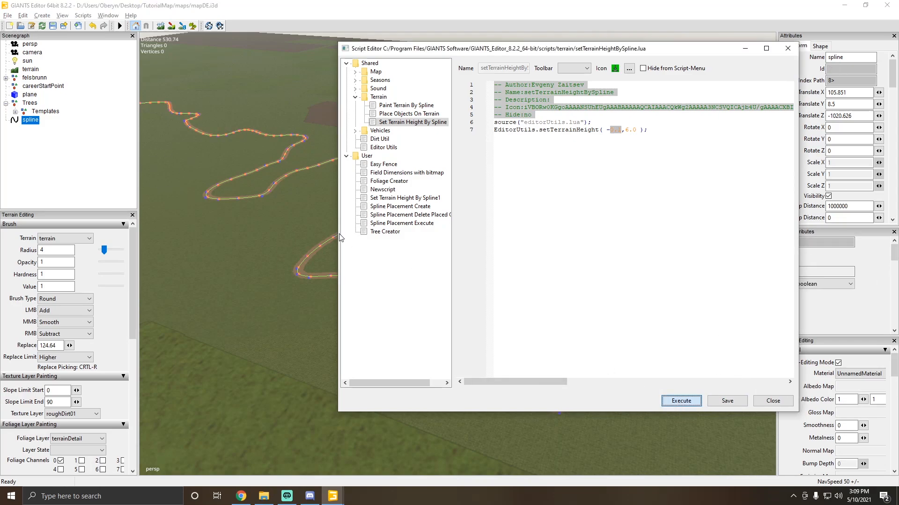
left_click(745, 47)
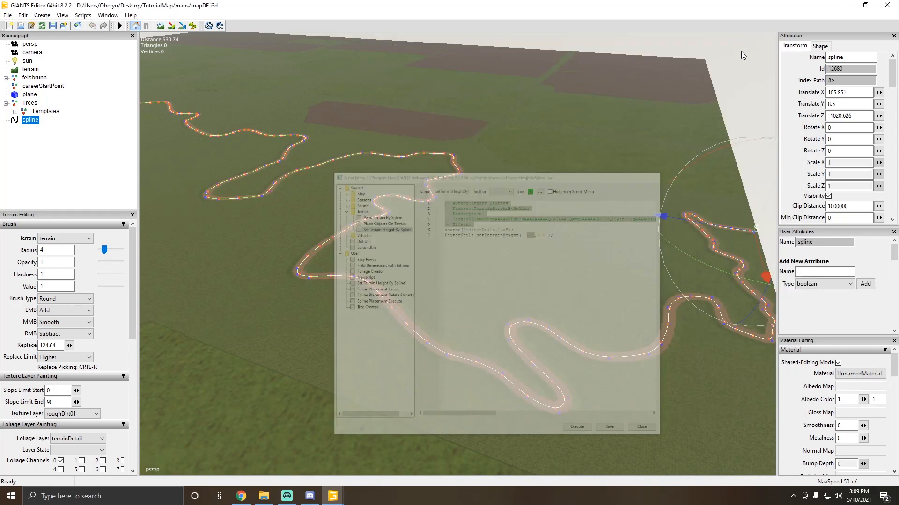
Examine the terrain along the river bends up close and from farther away to judge the new height and width.
left_click_drag(491, 234, 470, 272, "alt")
scroll(471, 262, "up", 2)
scroll(471, 271, "up", 4)
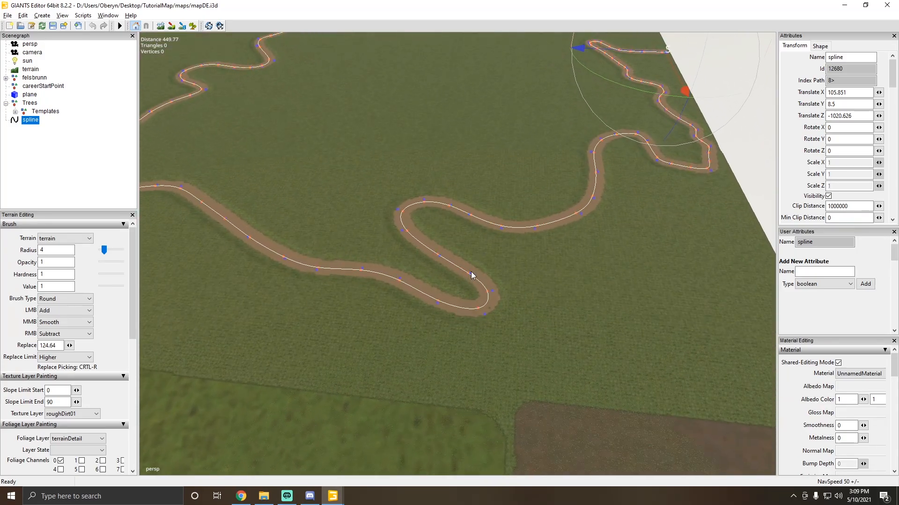
scroll(470, 271, "up", 5)
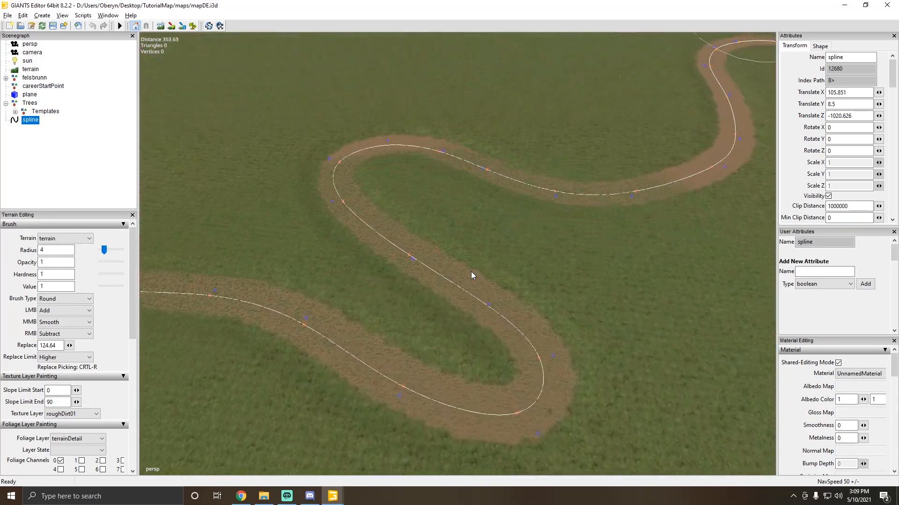
scroll(471, 272, "up", 4)
left_click_drag(471, 271, 318, 237, "alt")
scroll(318, 237, "down", 5)
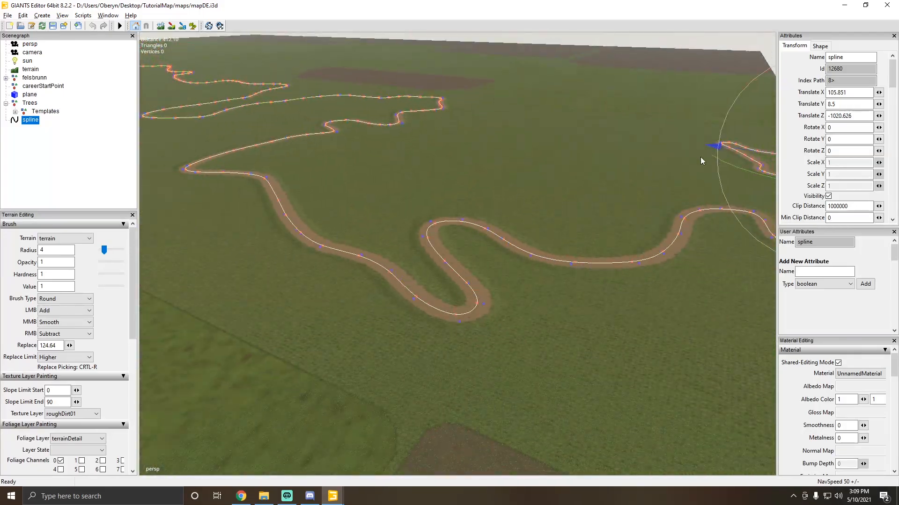
Set the spline's Translate Y to 8, execute Set Terrain Height By Spline again, and minimise the script editor.
left_click(850, 104)
key("BackSpace")
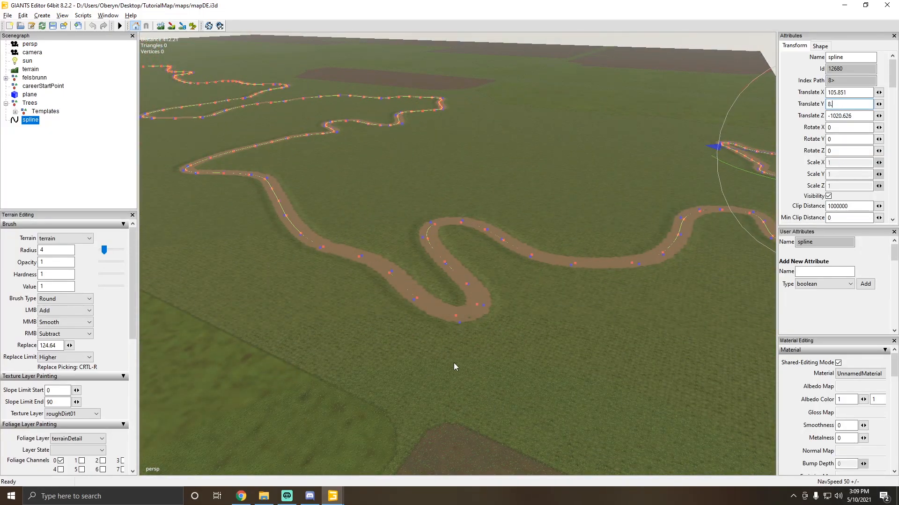
mouse_move(311, 494)
left_click(432, 460)
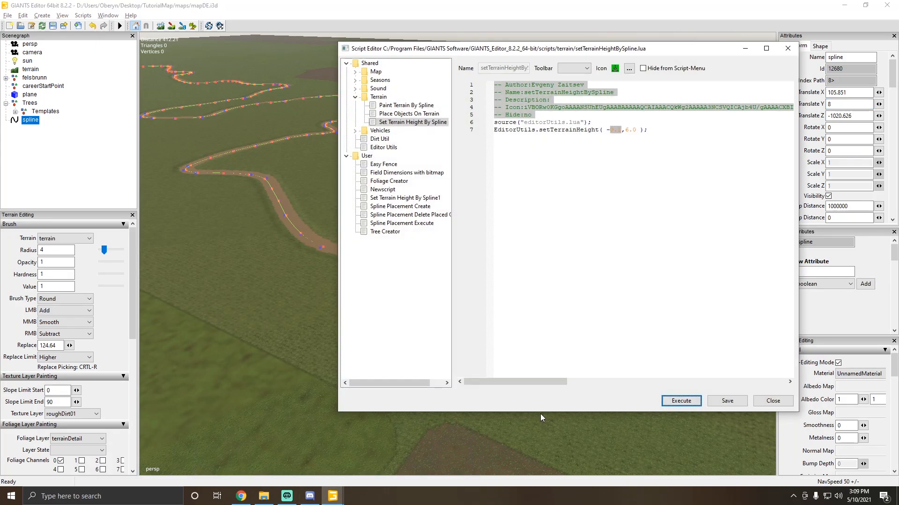
key("Return")
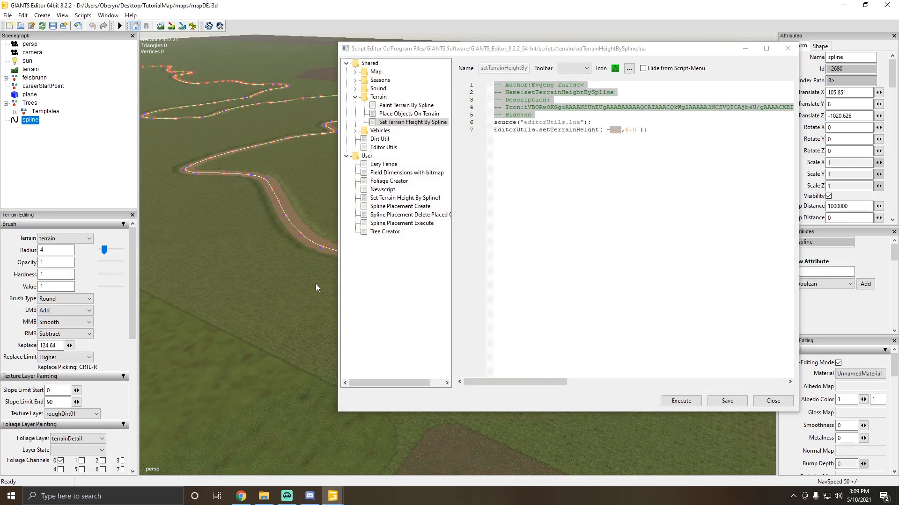
left_click(746, 48)
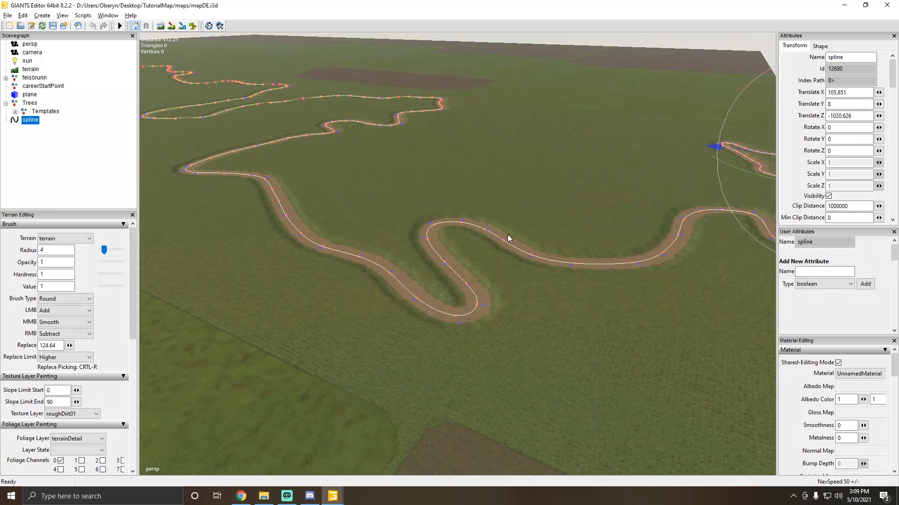
Examine the lowered riverbed and its banks around the tight bends and towards the map edge.
middle_click_drag(507, 235, 387, 255)
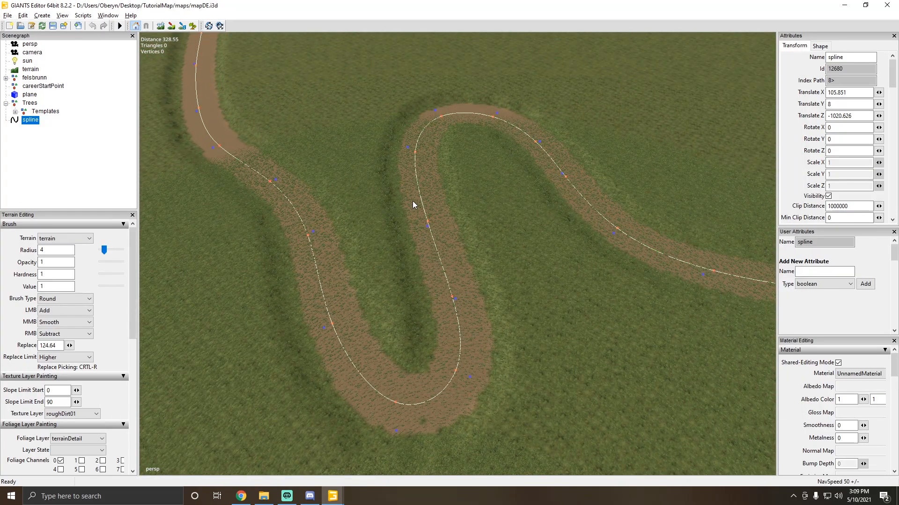
middle_click_drag(412, 200, 428, 134)
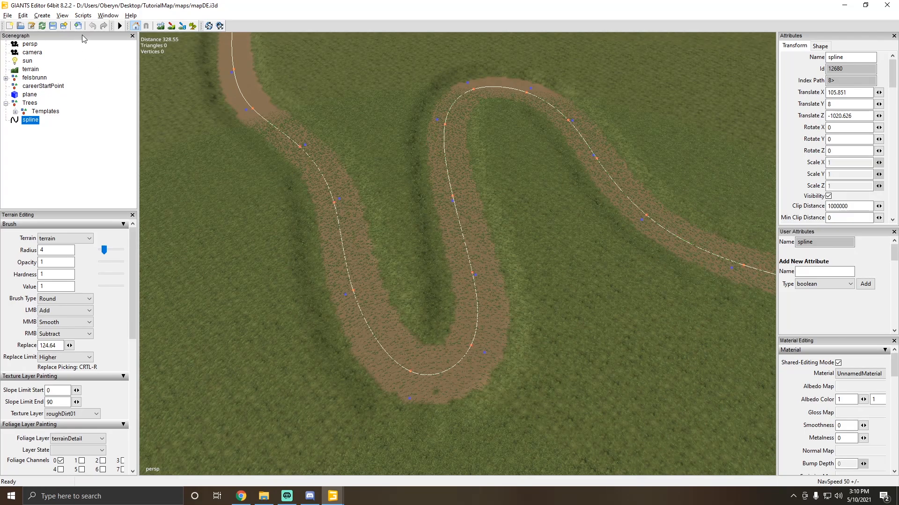
left_click_drag(280, 133, 303, 113, "alt")
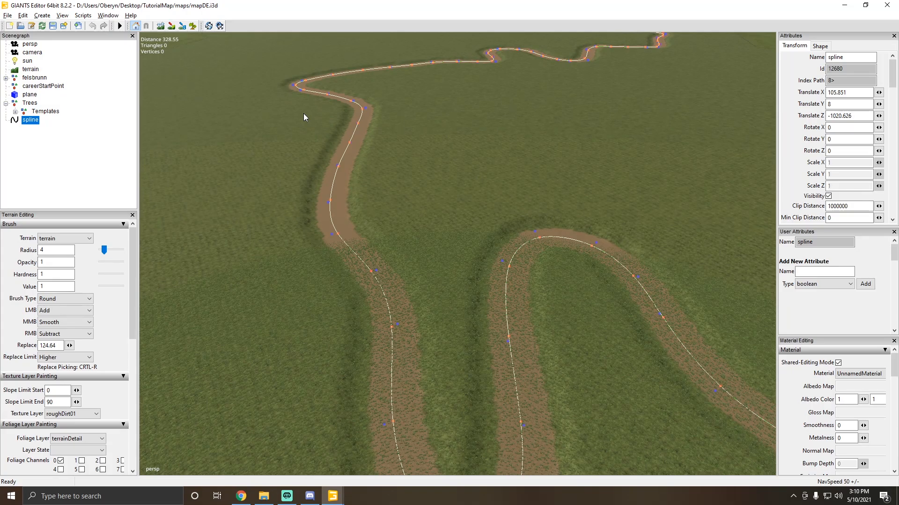
left_click_drag(304, 113, 350, 111, "alt")
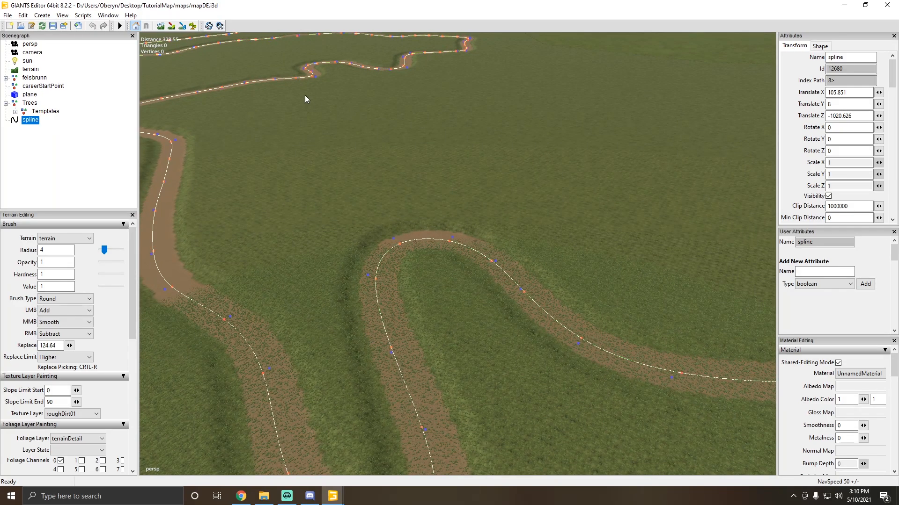
left_click_drag(329, 111, 123, 60, "alt")
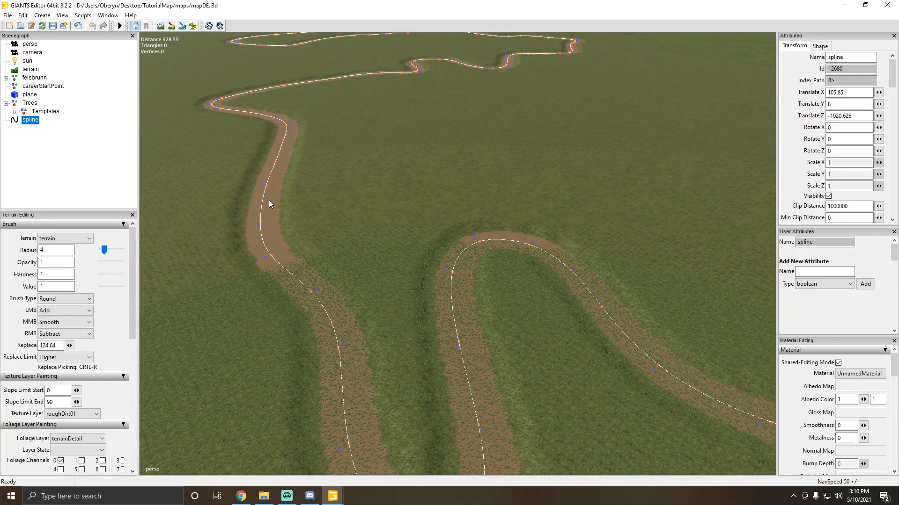
left_click_drag(377, 208, 230, 64, "alt")
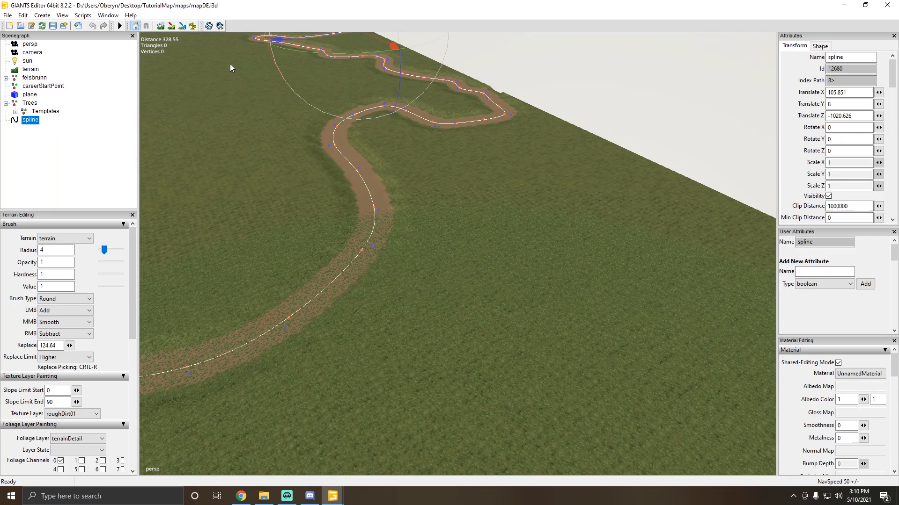
Activate terrain sculpting with the brush radius at 30.5 and Smooth as the LMB action.
left_click(160, 26)
scroll(347, 233, "up", 10, "ctrl")
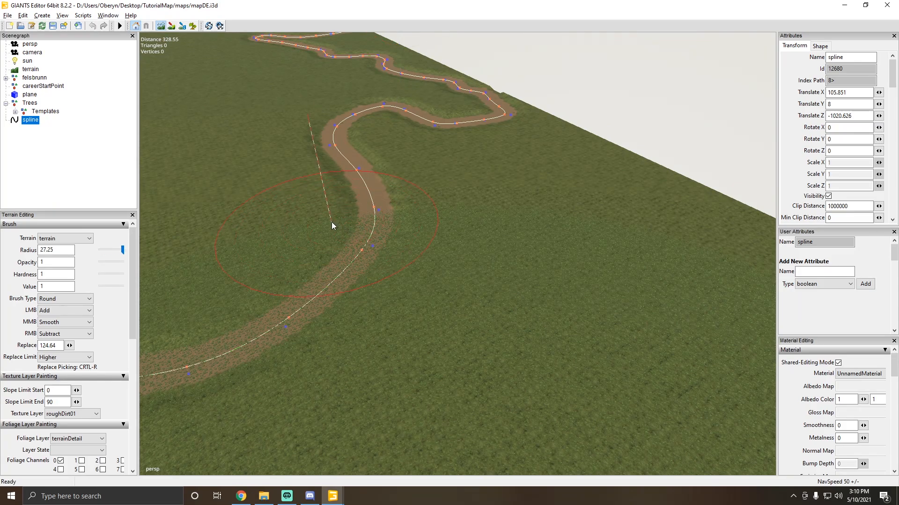
scroll(332, 222, "up", 2, "ctrl")
left_click(71, 310)
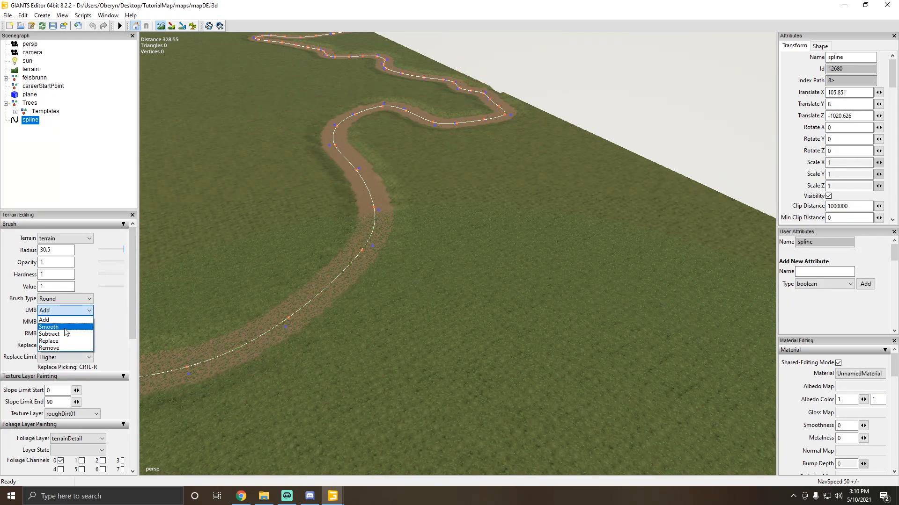
left_click(65, 328)
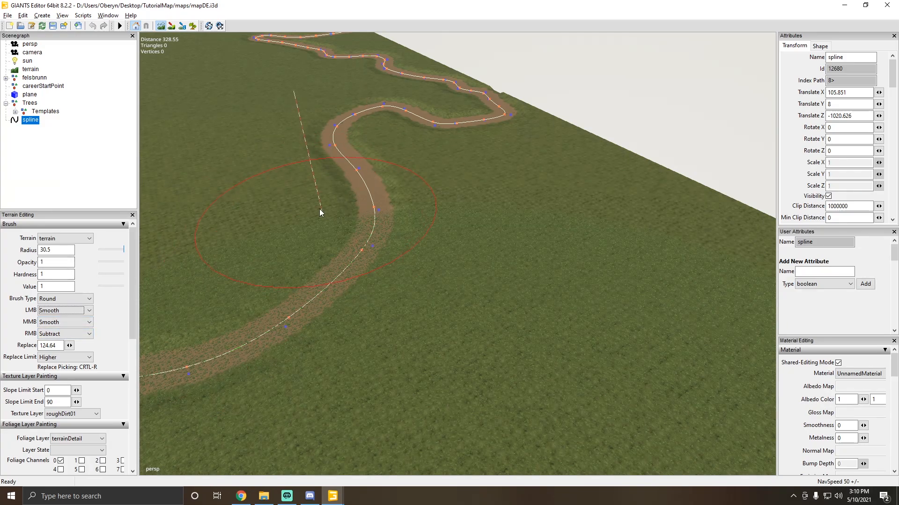
Survey the land beside the river with the sculpting brush enlarged to about radius 61, and turn sculpting off.
left_click_drag(422, 215, 487, 248, "alt")
left_click_drag(280, 180, 430, 203, "alt")
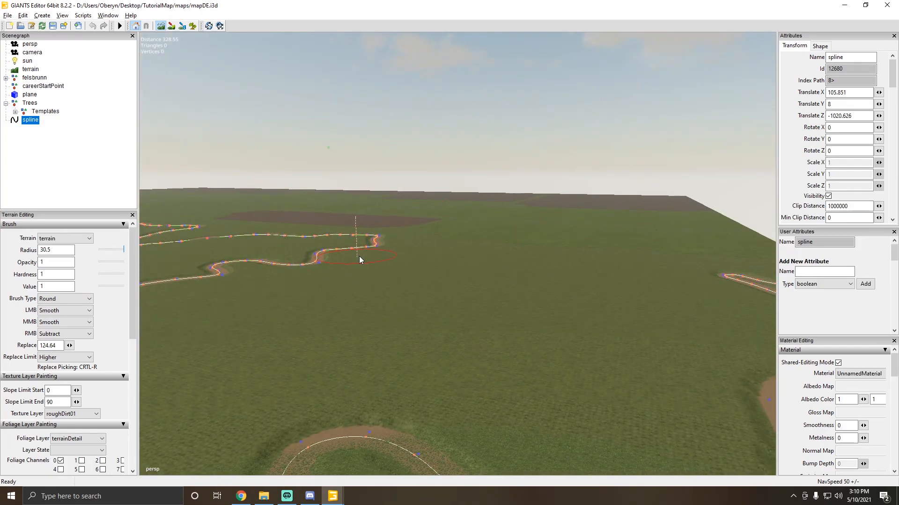
left_click_drag(435, 333, 386, 255, "alt")
scroll(238, 327, "up", 3)
right_click_drag(386, 256, 106, 280, "alt")
scroll(400, 280, "up", 9)
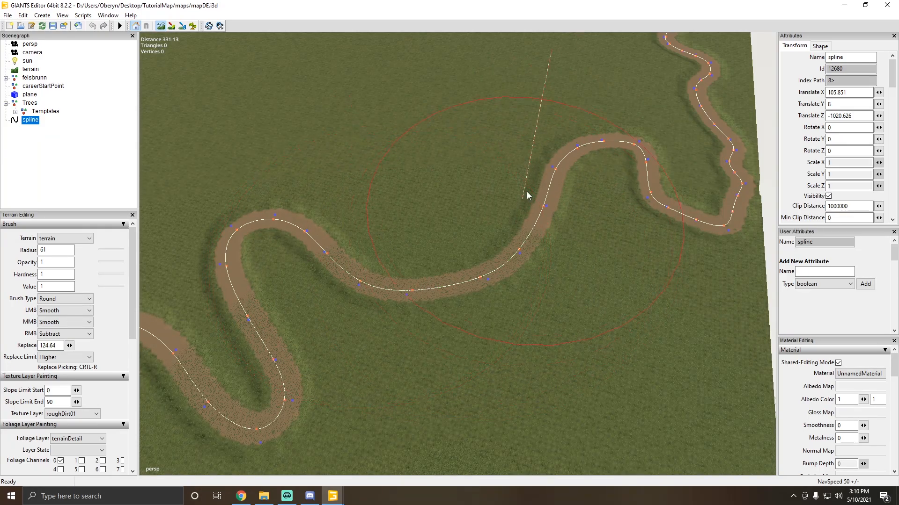
mouse_move(277, 295)
left_mouse_down("alt")
mouse_move(318, 276)
mouse_move(441, 273)
mouse_move(325, 254)
mouse_move(403, 268)
mouse_move(429, 234)
mouse_move(285, 191)
mouse_move(353, 161)
mouse_move(373, 219)
mouse_move(277, 240)
left_mouse_up("alt")
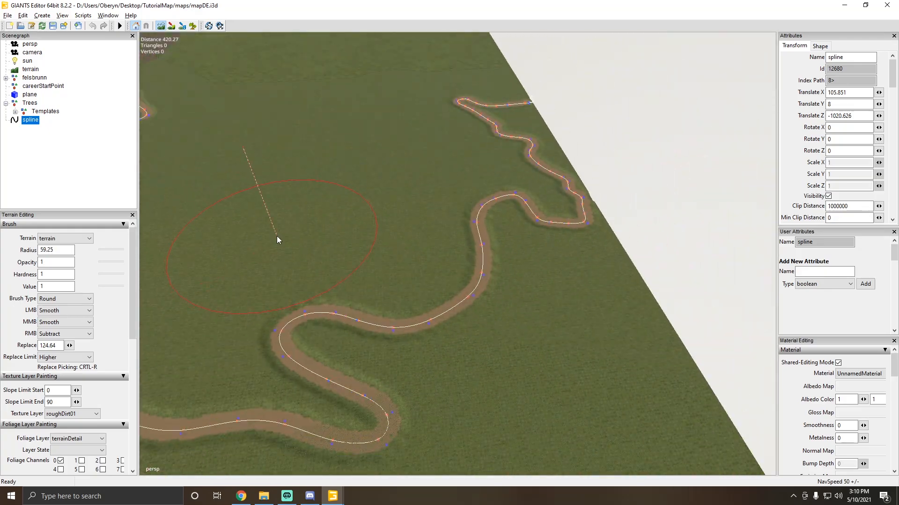
left_click(159, 27)
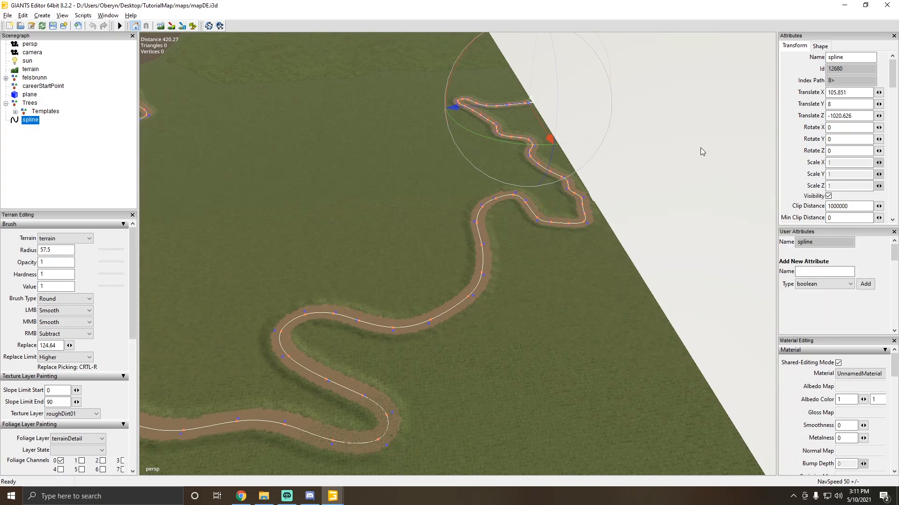
Examine the carved river up close at its bends and along its whole course across the map.
middle_click_drag(404, 273, 254, 214, "alt")
scroll(564, 215, "up", 5)
scroll(542, 195, "down", 5)
scroll(253, 214, "down", 1)
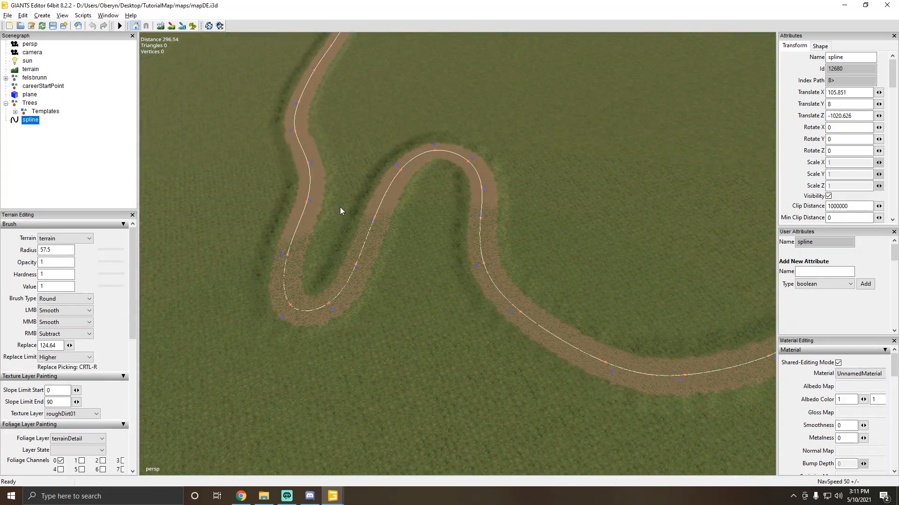
scroll(340, 206, "down", 3)
left_click_drag(339, 207, 370, 215, "alt")
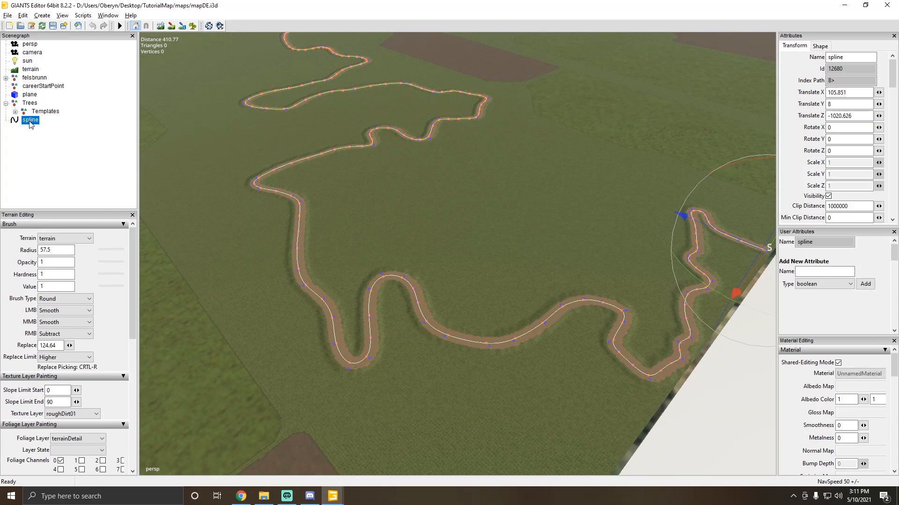
left_click_drag(403, 176, 432, 133, "alt")
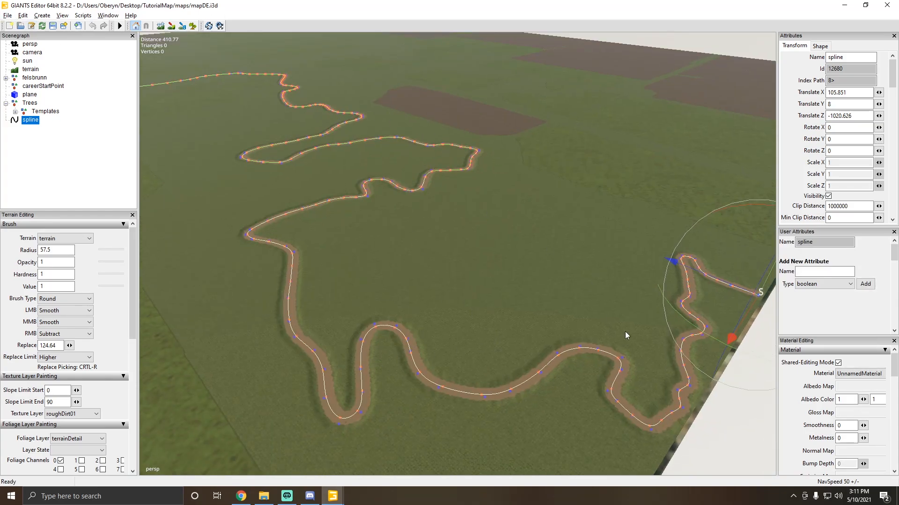
left_click_drag(557, 234, 202, 201, "alt")
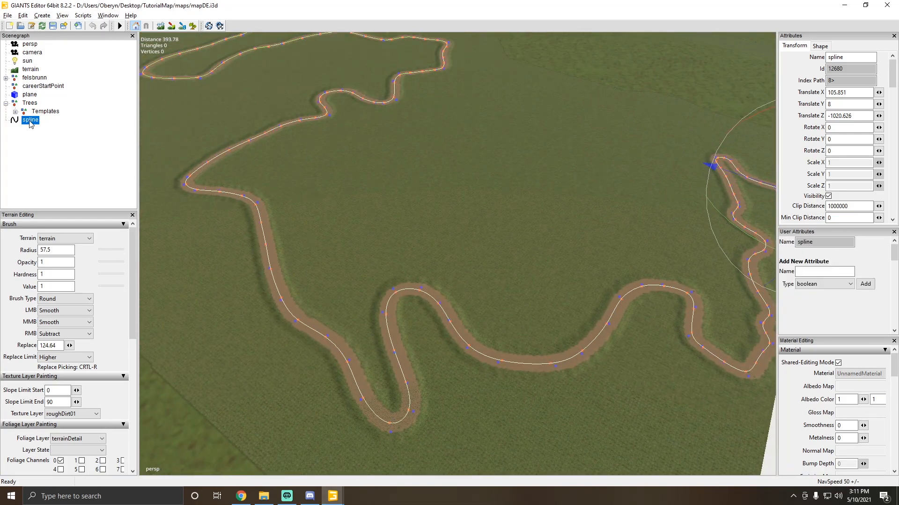
left_click(8, 15)
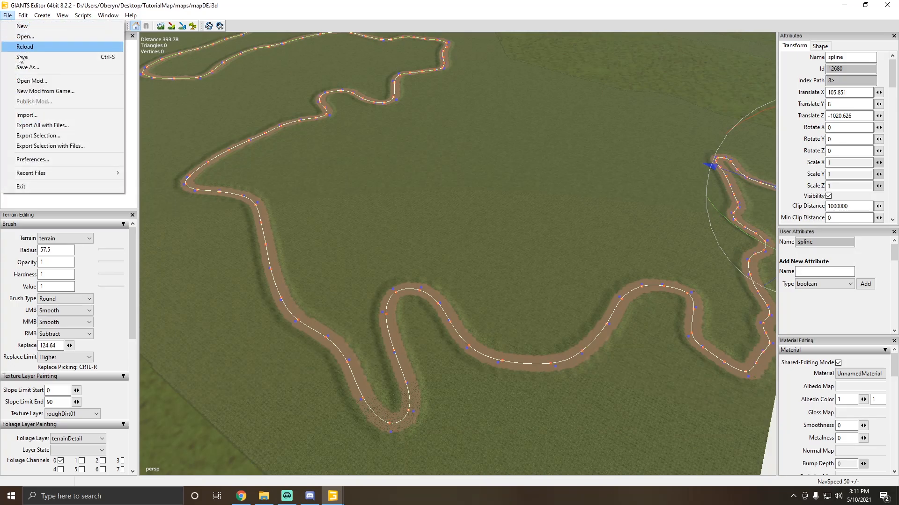
left_click(264, 5)
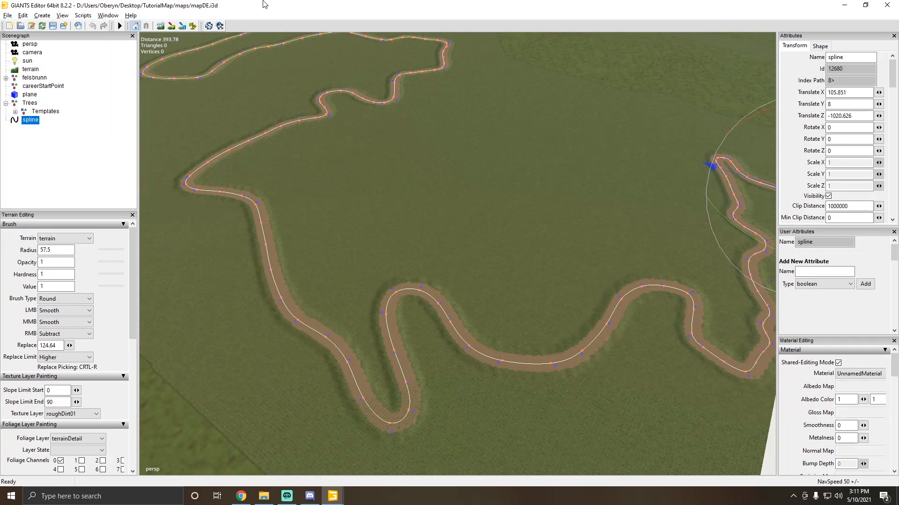
Examine the river's distant upstream stretches, and return to a closer view of the narrow U-shaped bend.
left_click_drag(270, 166, 264, 156, "alt")
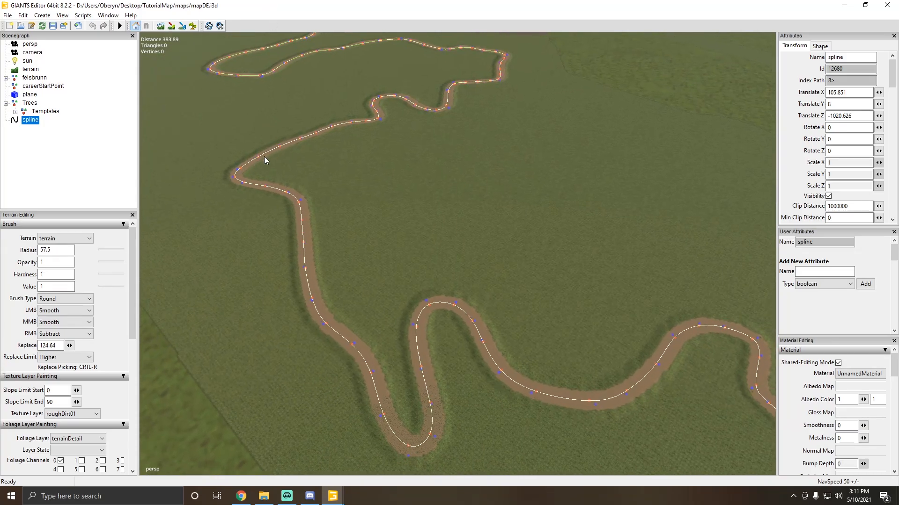
scroll(403, 122, "up", 3)
scroll(402, 122, "down", 2)
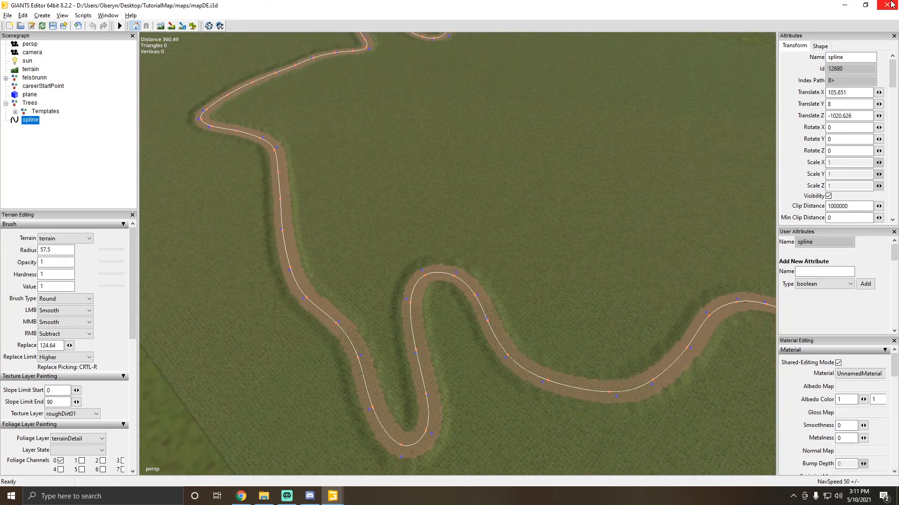
left_click_drag(577, 92, 444, 92, "alt")
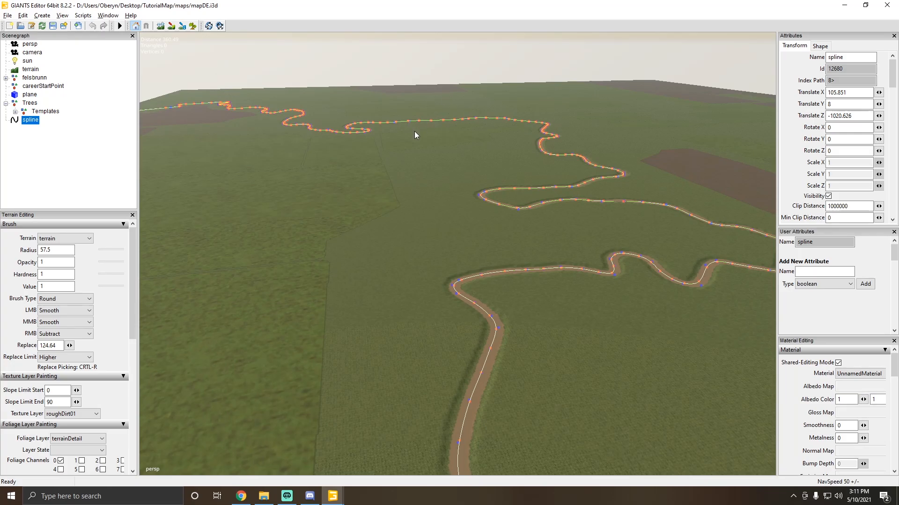
mouse_move(414, 131)
left_mouse_down("alt")
mouse_move(394, 186)
mouse_move(450, 203)
mouse_move(355, 230)
mouse_move(369, 200)
mouse_move(346, 164)
left_mouse_up("alt")
scroll(361, 216, "up", 1)
scroll(355, 230, "up", 3)
scroll(369, 200, "up", 3)
scroll(368, 200, "down", 3)
Set the terrain brush radius to 4 and its LMB action to Add.
left_click(62, 300)
left_click(63, 299)
double_click(45, 250)
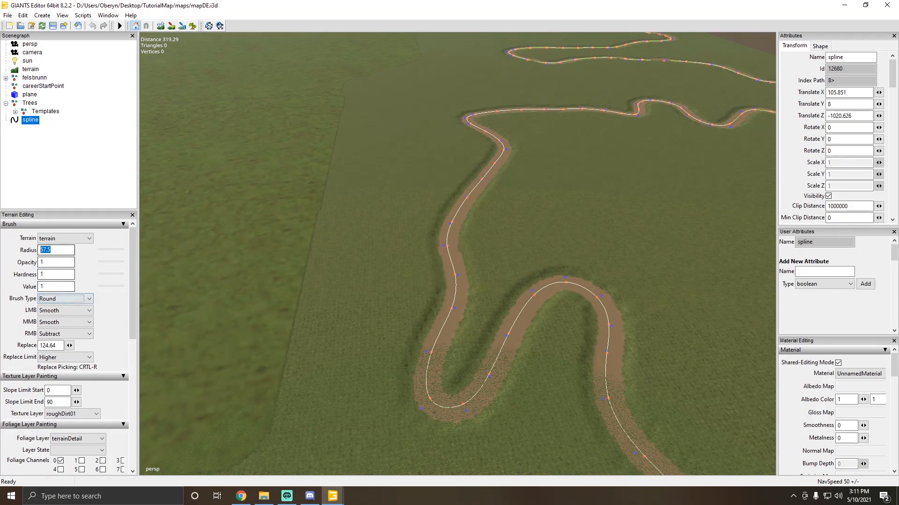
type("4")
left_click_drag(371, 401, 316, 364, "alt")
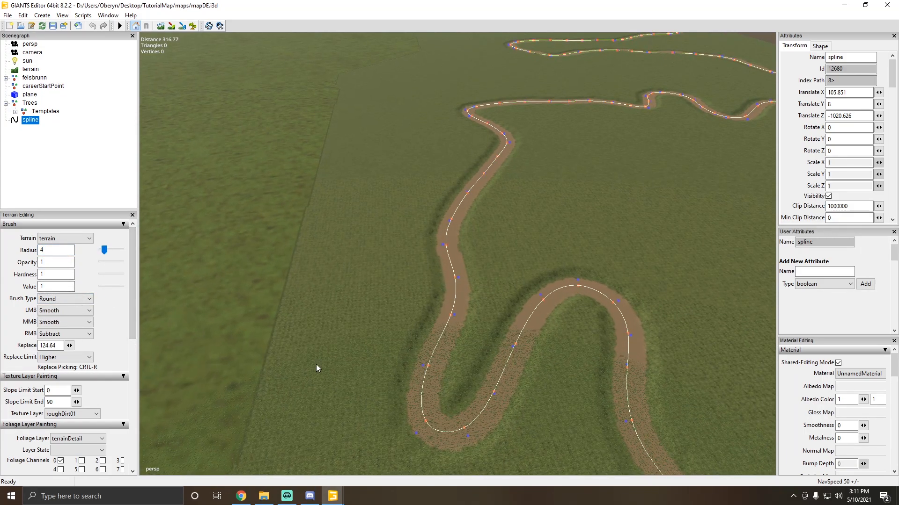
left_click(63, 312)
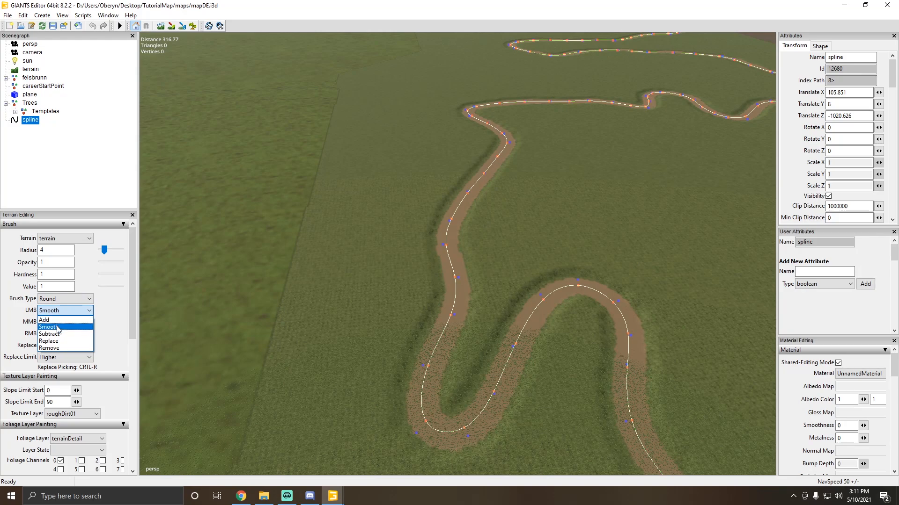
left_click(57, 327)
left_click(63, 311)
left_click(68, 329)
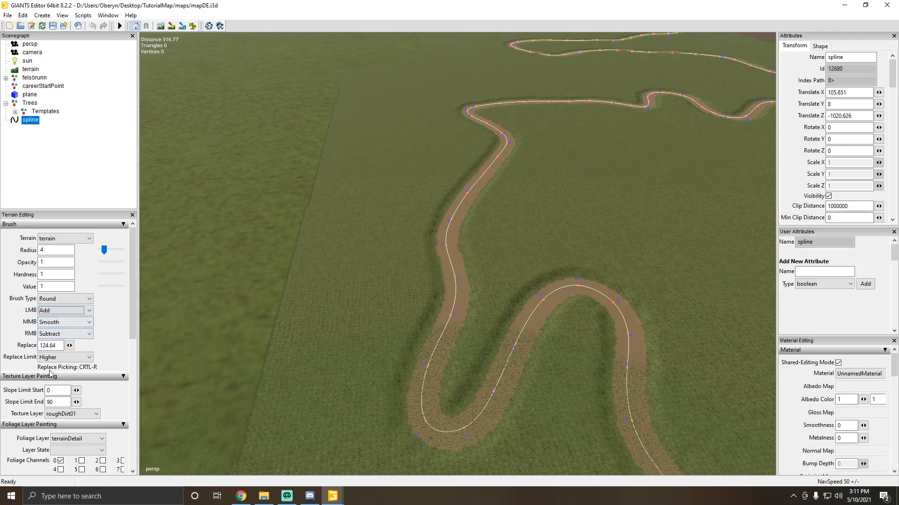
Set the terrain brush's opacity, hardness and value to 0.2 each.
left_click(53, 345)
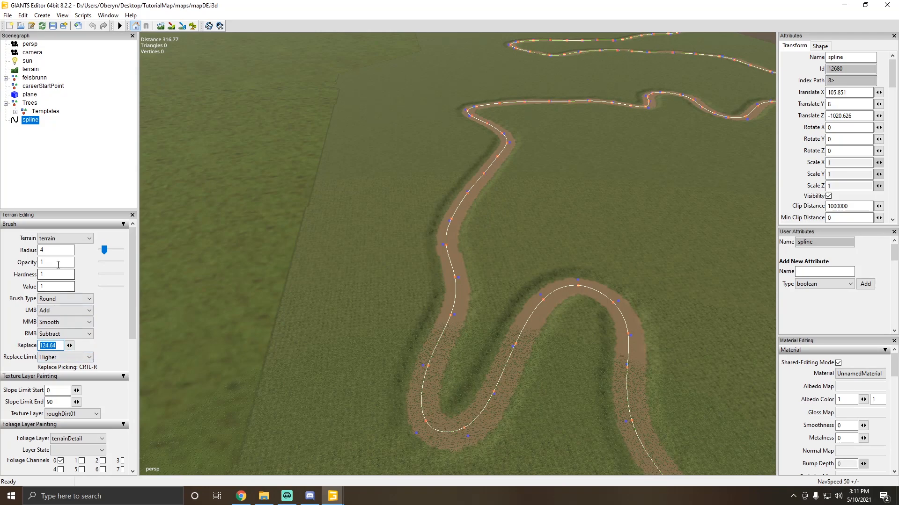
left_click(41, 263)
type(".2")
key("Tab")
type(".2")
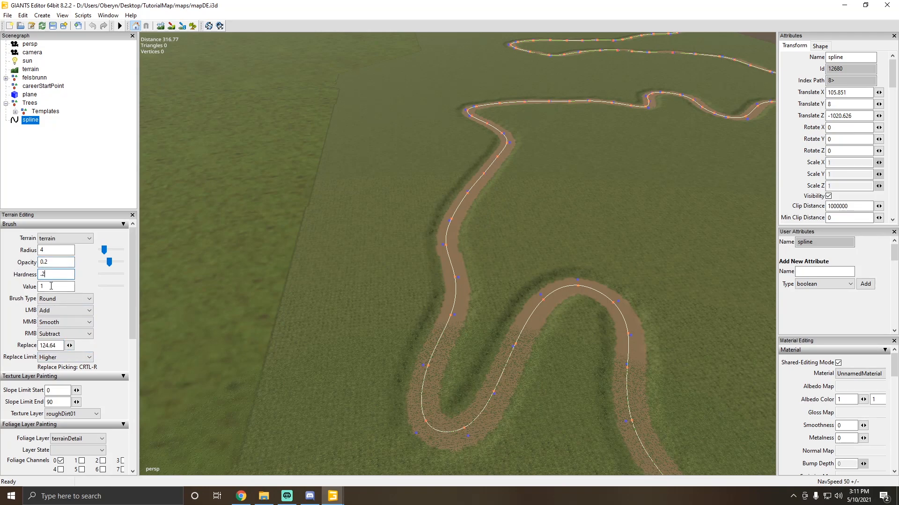
key("Tab")
type(".2")
Activate terrain sculpting at the river bend and enlarge the brush to radius 5.5.
left_click(160, 25)
mouse_move(463, 286)
left_mouse_down("alt")
mouse_move(504, 314)
mouse_move(465, 256)
mouse_move(531, 235)
left_mouse_up("alt")
scroll(482, 281, "up", 3, "alt")
scroll(531, 235, "up", 3)
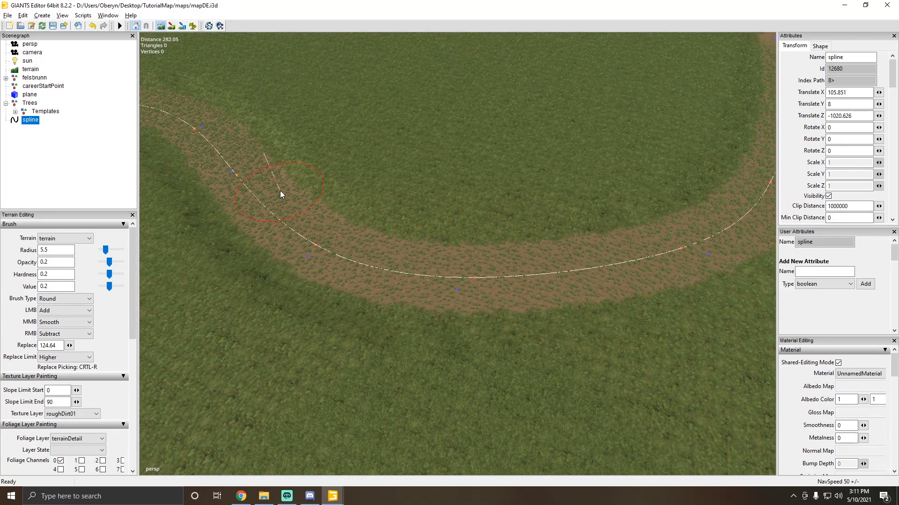
Switch to foliage painting beside the river bend and choose grass as the foliage layer.
mouse_move(280, 190)
left_mouse_down("alt")
mouse_move(304, 162)
mouse_move(187, 60)
left_mouse_up("alt")
scroll(322, 176, "up", 3)
scroll(310, 169, "up", 3)
left_click(193, 25)
left_click_drag(253, 290, 207, 363, "alt")
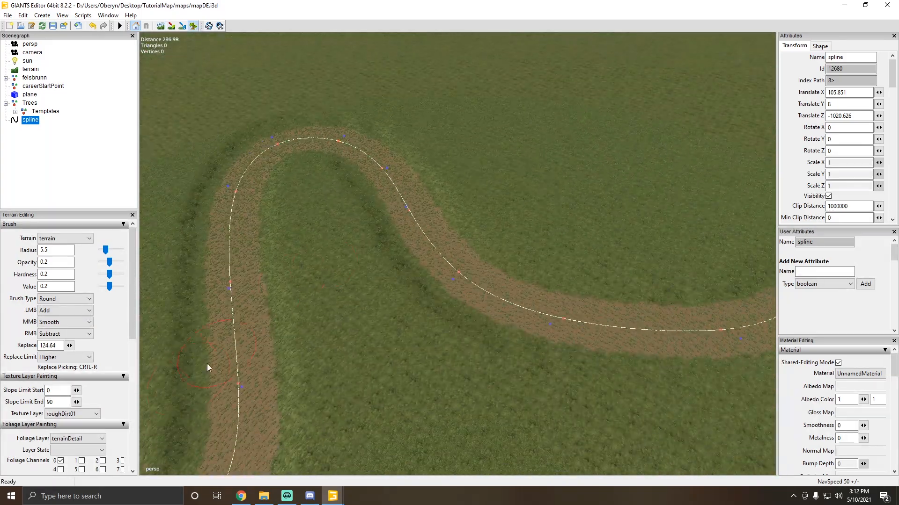
left_click(93, 437)
left_click(75, 299)
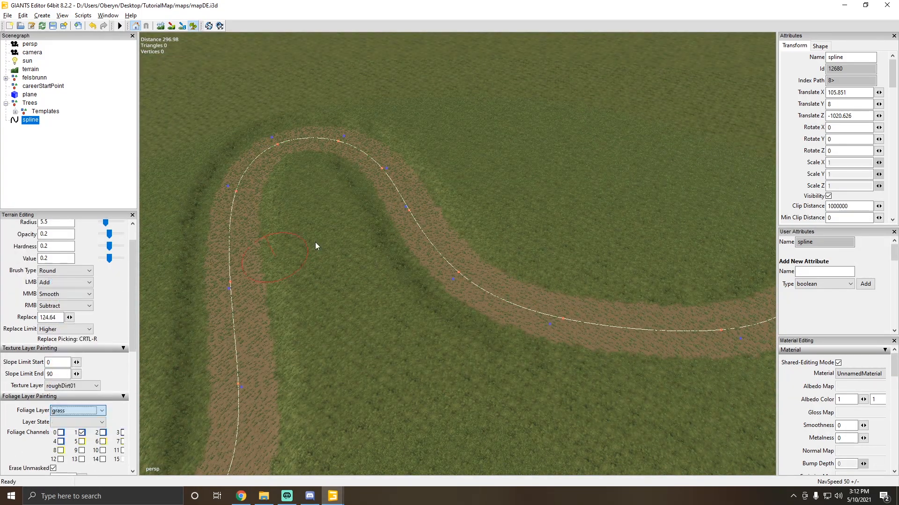
Erase the grass foliage from the riverbed around the bend using a brush enlarged to about radius 19.
scroll(337, 163, "up", 4)
mouse_move(331, 146)
right_mouse_down()
mouse_move(599, 342)
mouse_move(639, 344)
right_mouse_up()
scroll(492, 309, "down", 1)
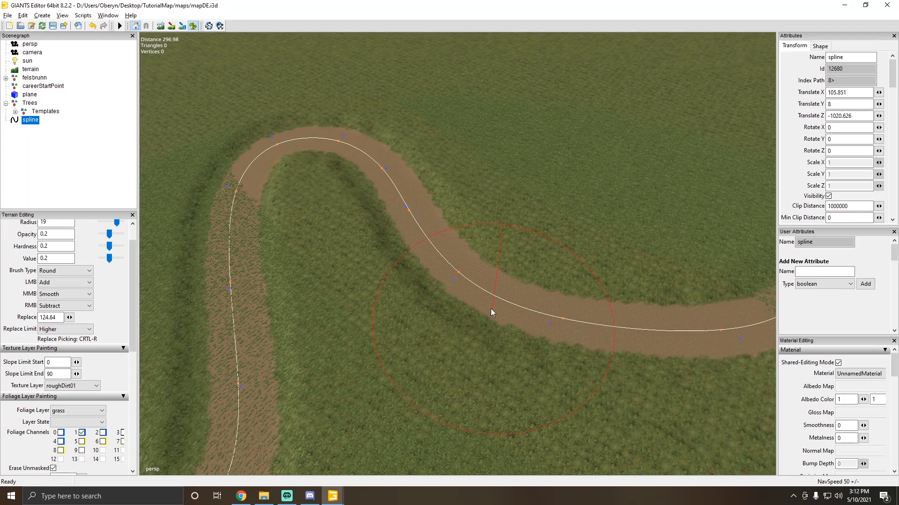
scroll(70, 281, "up", 2)
Set the brush radius to 2.5 and enlarge it to 4.75 over the riverbank.
double_click(47, 250)
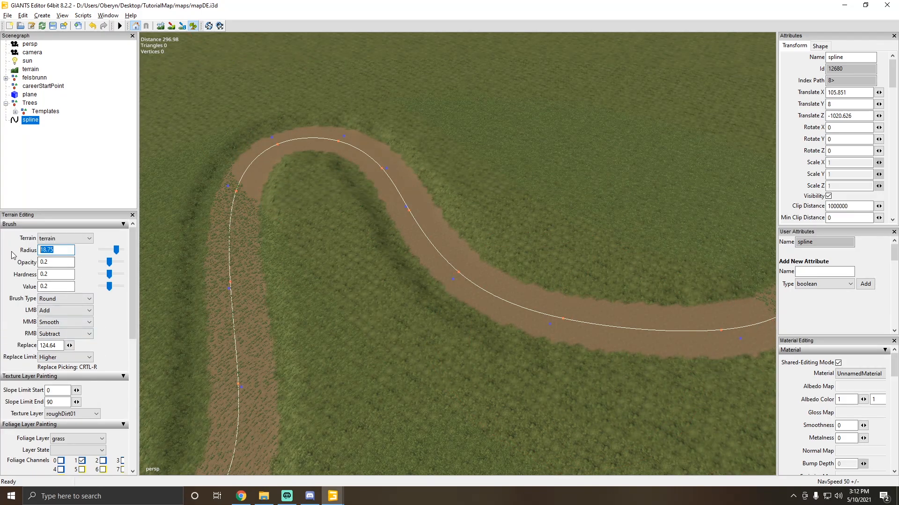
type("2.5")
key("Return")
scroll(398, 294, "up", 6)
scroll(394, 287, "up", 4, "alt")
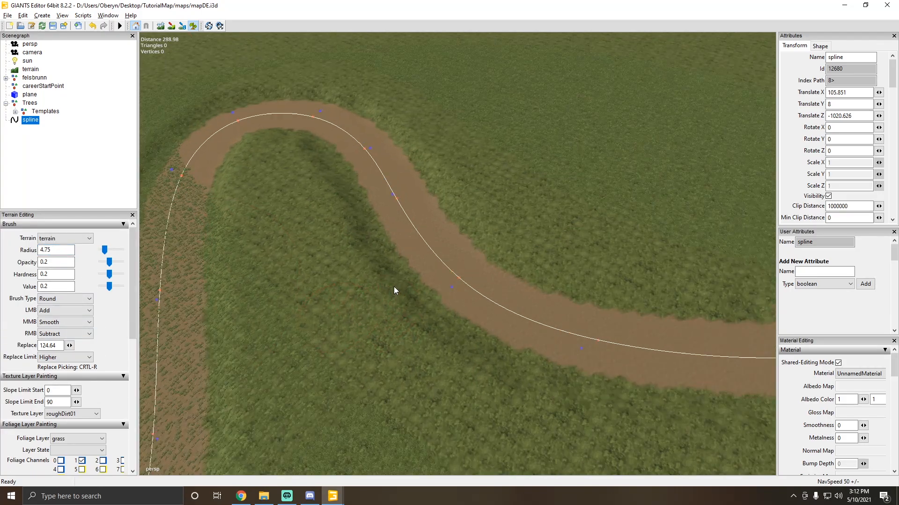
Examine the riverbanks along the bend with the terrain sculpting brush active, and leave sculpting mode.
mouse_move(394, 287)
left_mouse_down("alt")
mouse_move(443, 240)
mouse_move(420, 192)
mouse_move(359, 139)
mouse_move(455, 199)
left_mouse_up("alt")
scroll(443, 241, "down", 3, "alt")
left_click(164, 26)
scroll(460, 240, "up", 4, "alt")
scroll(468, 212, "down", 3, "alt")
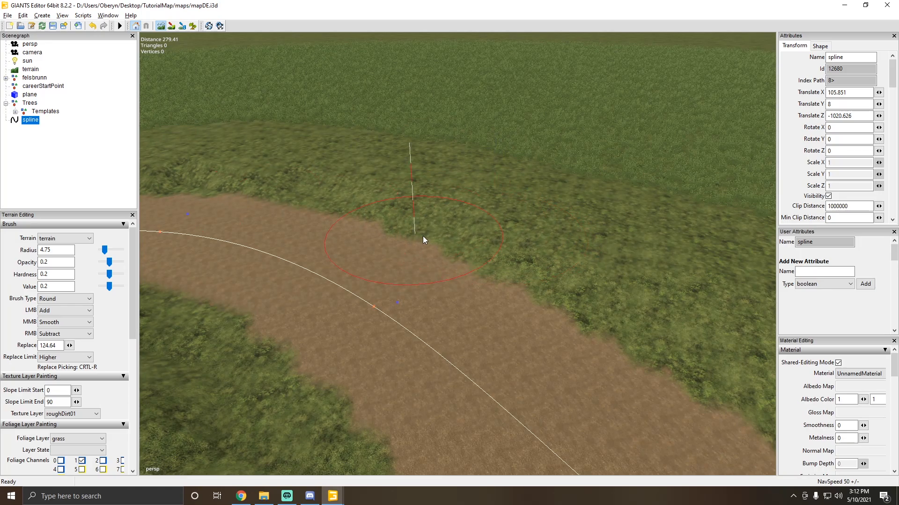
mouse_move(422, 236)
left_mouse_down("alt")
mouse_move(353, 200)
mouse_move(460, 180)
left_mouse_up("alt")
mouse_move(388, 204)
left_mouse_down("alt")
mouse_move(315, 173)
mouse_move(351, 154)
mouse_move(595, 174)
mouse_move(569, 176)
left_mouse_up("alt")
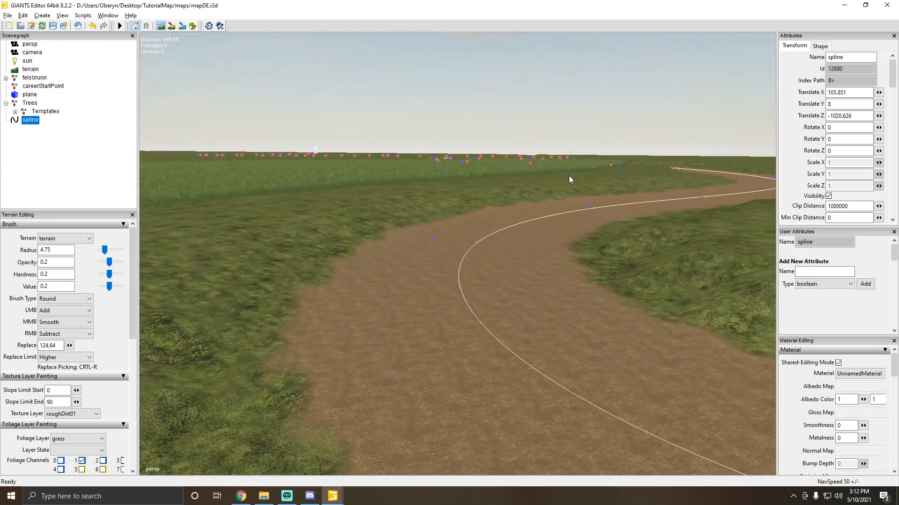
left_click_drag(385, 237, 164, 44, "alt")
left_click(164, 27)
Shift the river spline along the Z axis and undo the move.
left_click_drag(328, 159, 394, 197, "alt")
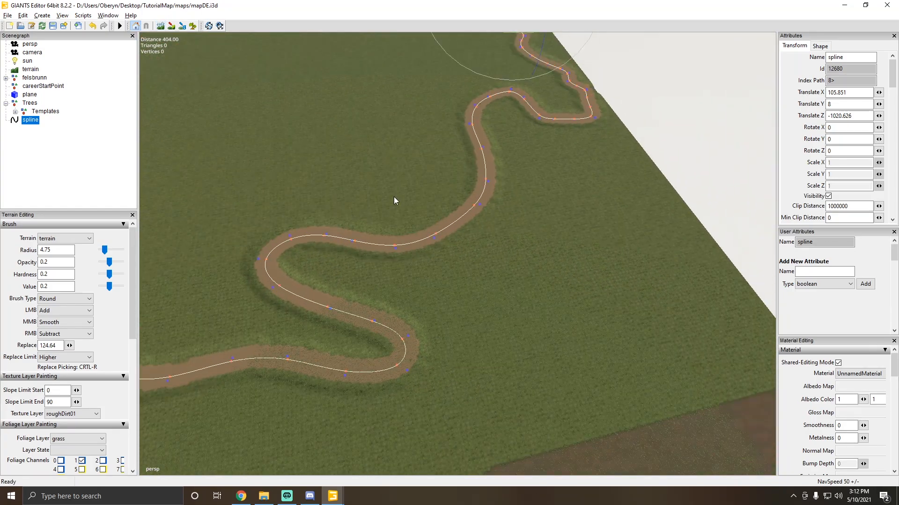
scroll(421, 188, "up", 5)
mouse_move(448, 178)
left_mouse_down("alt")
mouse_move(407, 164)
mouse_move(405, 141)
mouse_move(437, 138)
mouse_move(262, 220)
left_mouse_up("alt")
key("ctrl+z")
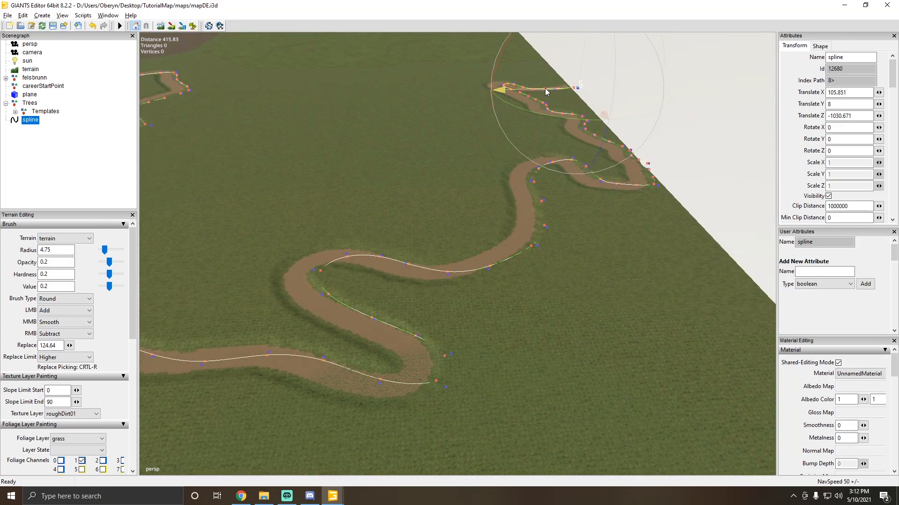
Examine the riverbed up close where the cleared stretch meets the remaining grass foliage.
left_click(593, 314)
scroll(454, 283, "up", 8)
left_click_drag(611, 167, 381, 225, "alt")
scroll(429, 138, "down", 8)
scroll(380, 224, "up", 5)
middle_click_drag(381, 225, 220, 86, "alt")
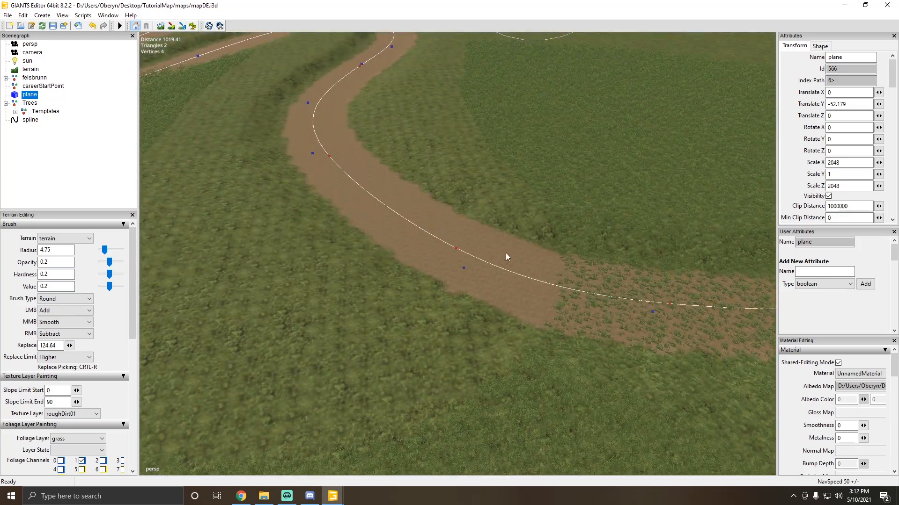
scroll(506, 253, "down", 8)
left_click_drag(505, 253, 382, 199, "alt")
Clear the selection and examine the course of the carved river across the whole map.
left_click(463, 101)
left_click_drag(463, 102, 425, 237, "alt")
scroll(374, 198, "up", 6)
scroll(453, 242, "down", 6)
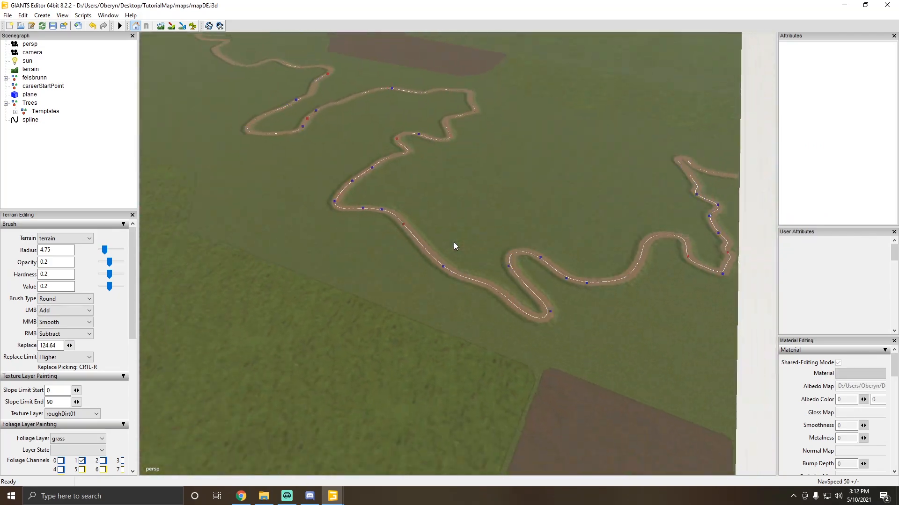
scroll(454, 243, "down", 2)
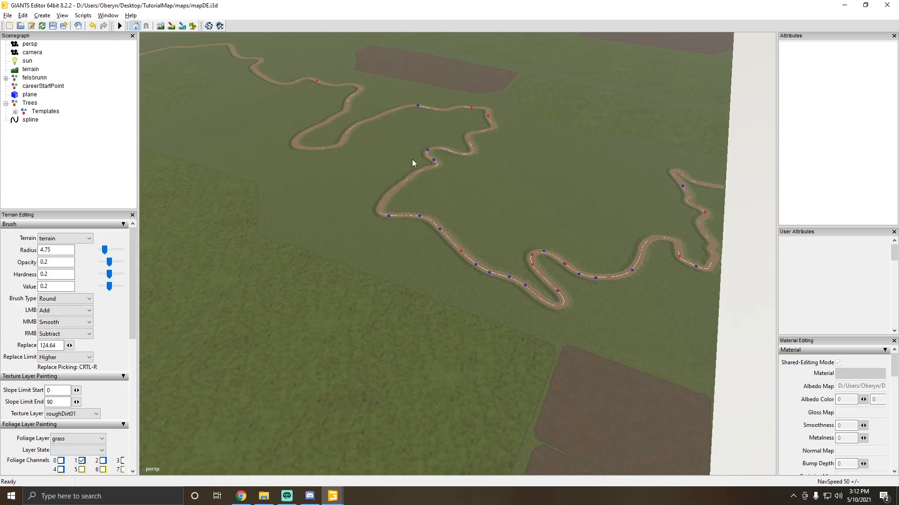
left_click_drag(446, 179, 392, 187, "alt")
scroll(400, 172, "up", 5)
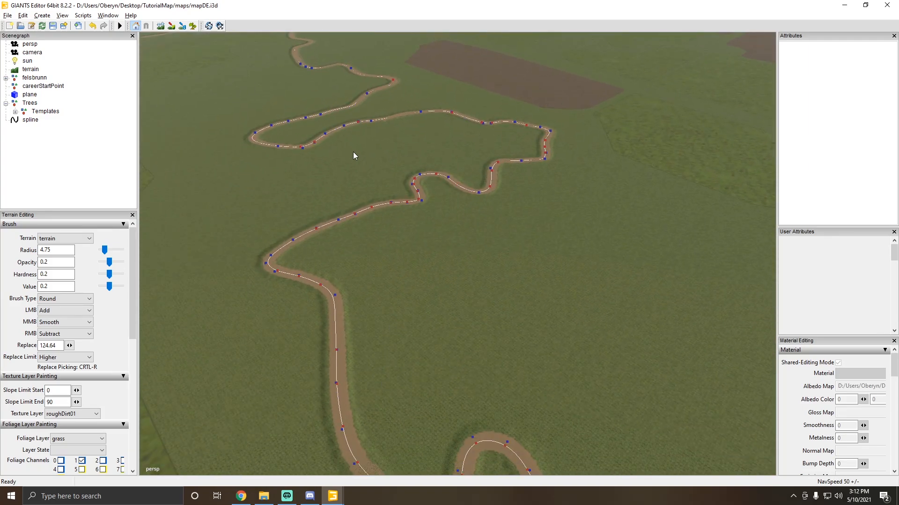
left_click_drag(540, 223, 381, 188, "alt")
scroll(410, 193, "down", 3)
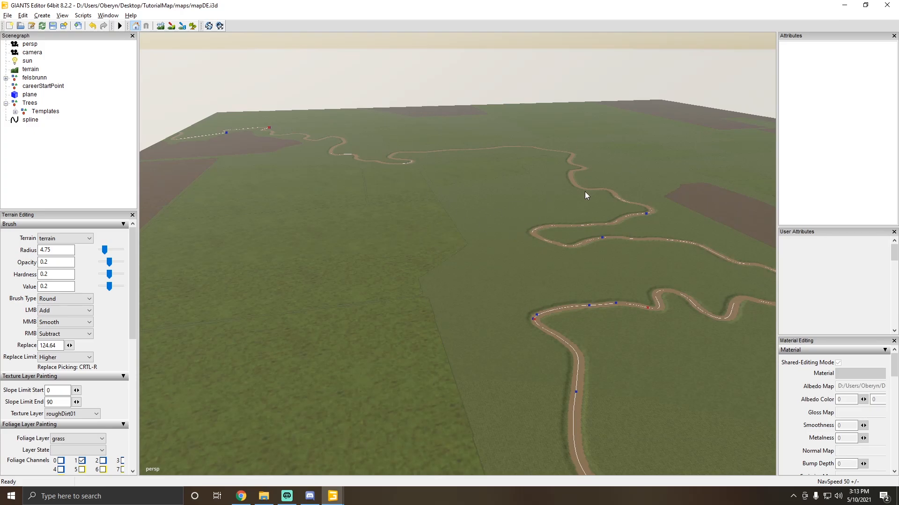
Locate the Set Terrain Height By Spline script among the terrain scripts.
left_click(87, 17)
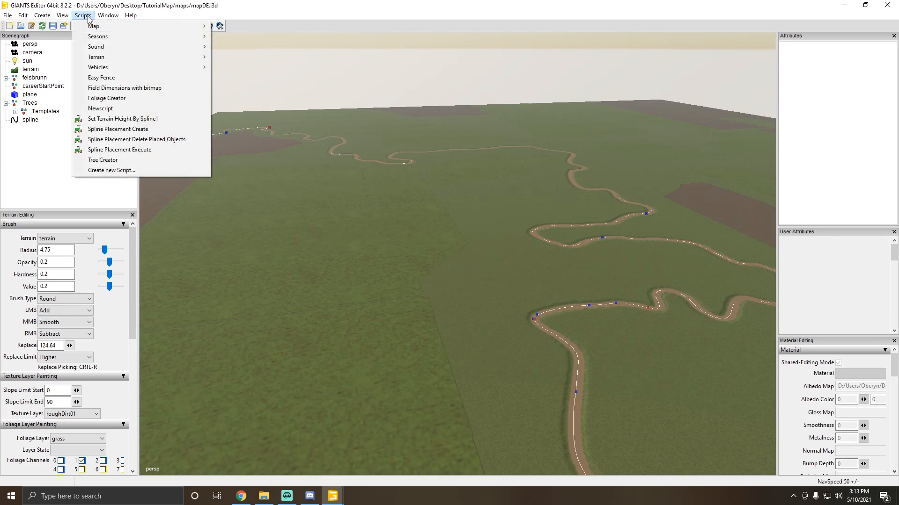
left_click(90, 16)
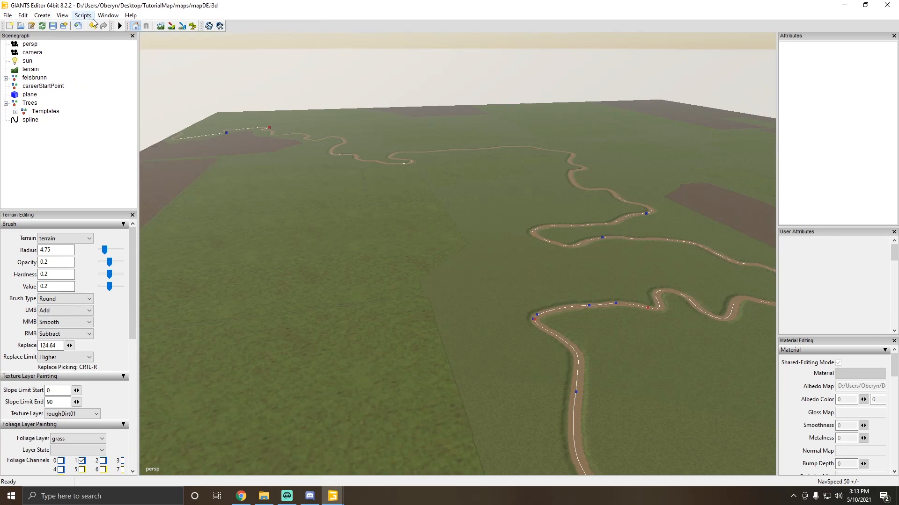
left_click(87, 15)
mouse_move(107, 57)
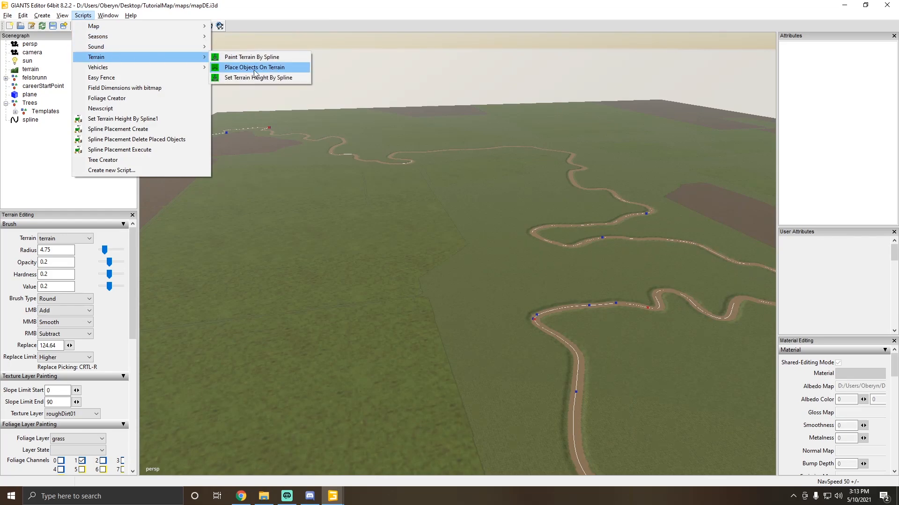
left_click(266, 78)
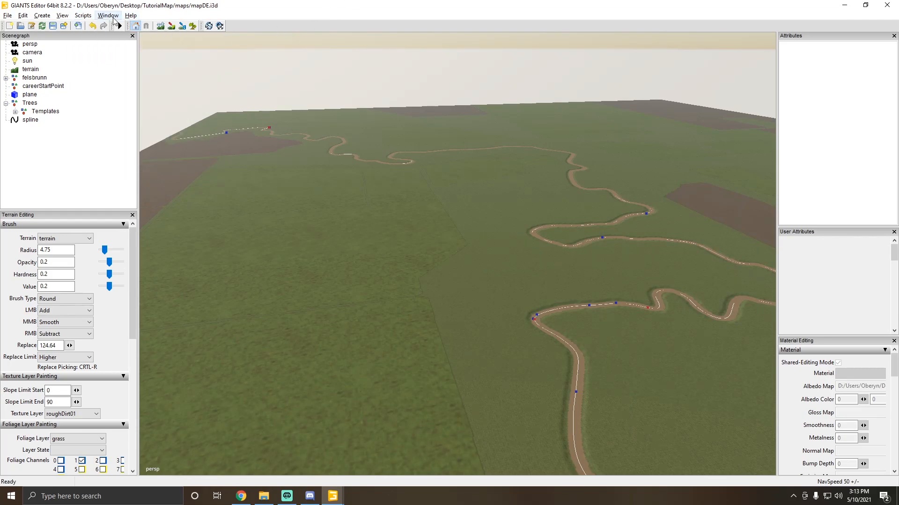
Examine the carved river from several angles, from its bends out to the map's edge.
left_click_drag(404, 248, 441, 243, "alt")
scroll(497, 304, "up", 5)
scroll(498, 307, "down", 5)
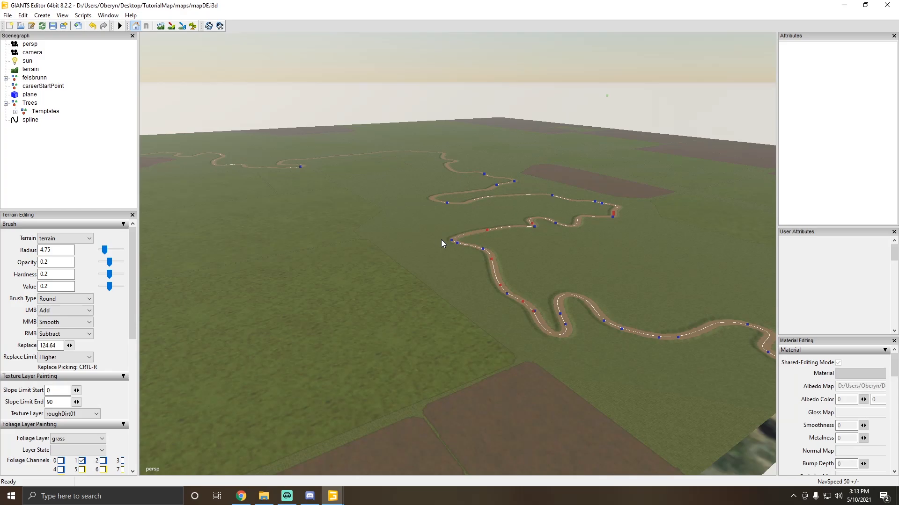
left_click_drag(439, 229, 458, 301, "alt")
scroll(532, 222, "up", 5)
scroll(531, 221, "up", 10)
scroll(457, 302, "down", 6)
scroll(457, 301, "down", 6)
middle_click_drag(599, 272, 515, 324, "alt")
scroll(459, 291, "down", 8)
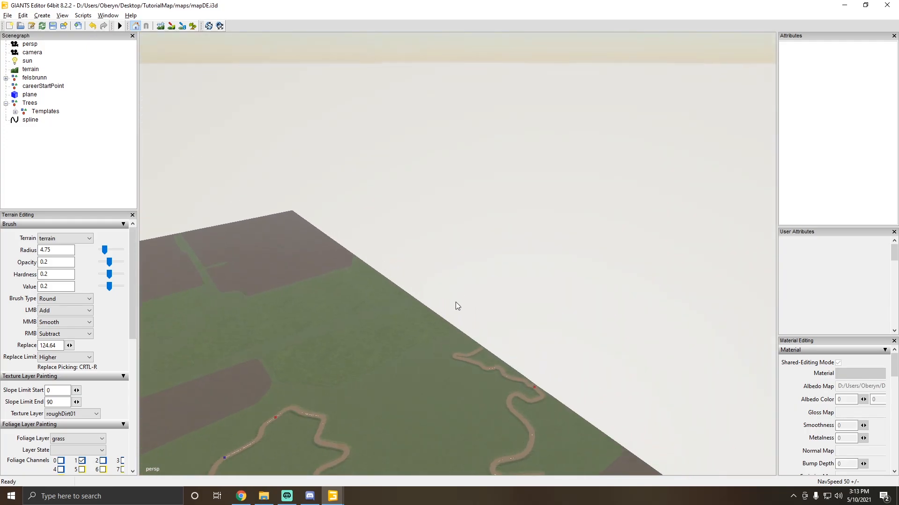
scroll(457, 303, "up", 10)
left_click(130, 16)
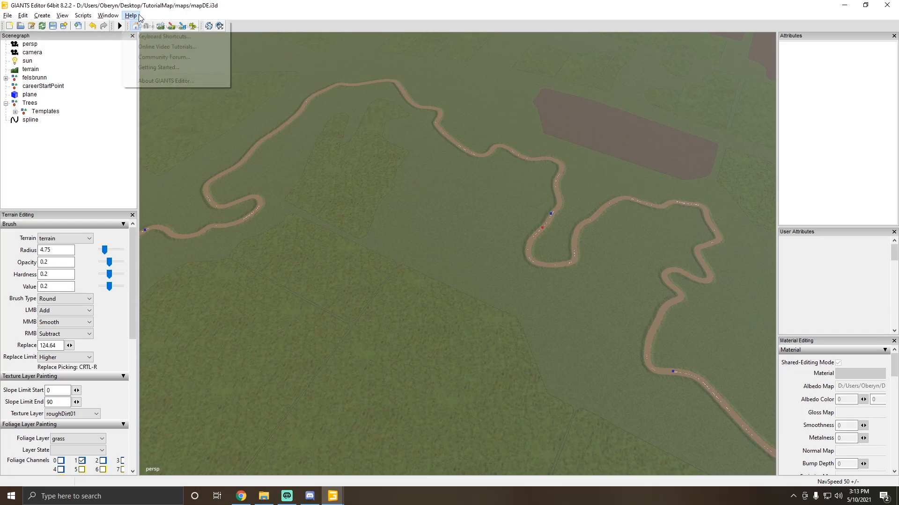
left_click(205, 10)
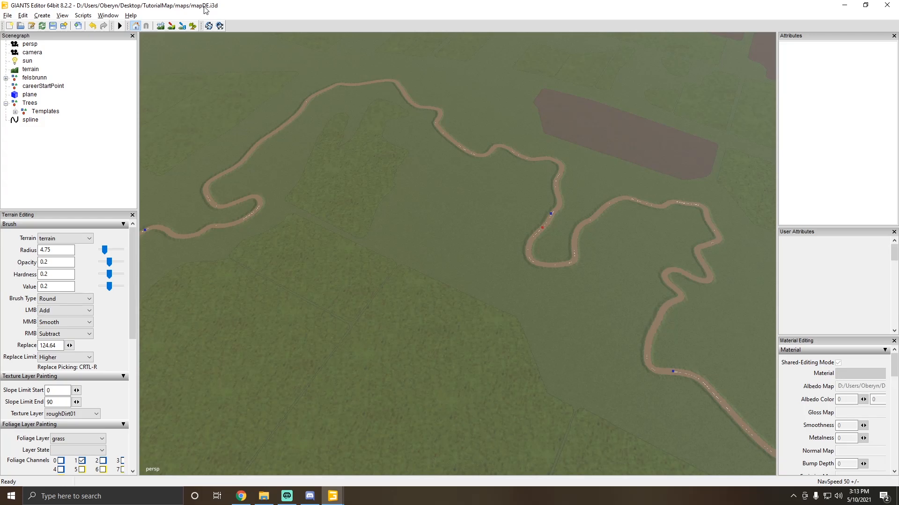
left_click_drag(256, 101, 281, 96, "alt")
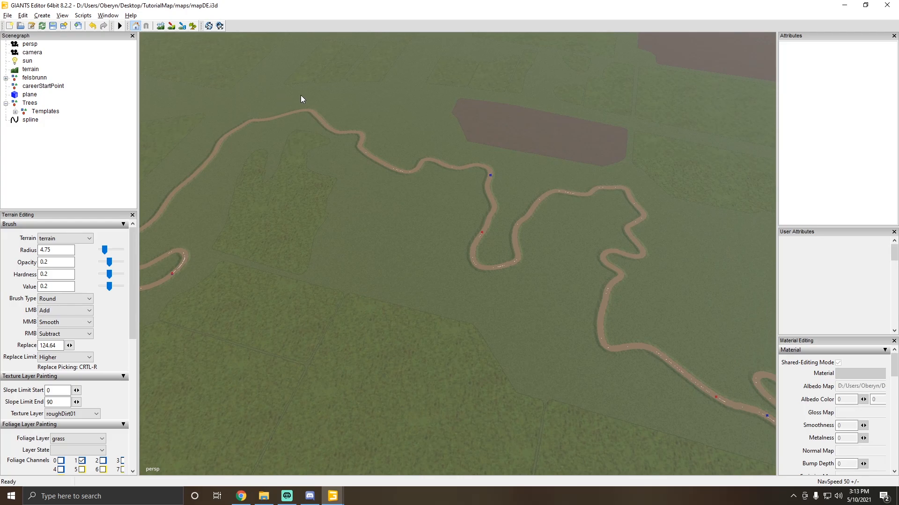
left_click_drag(246, 131, 438, 169, "alt")
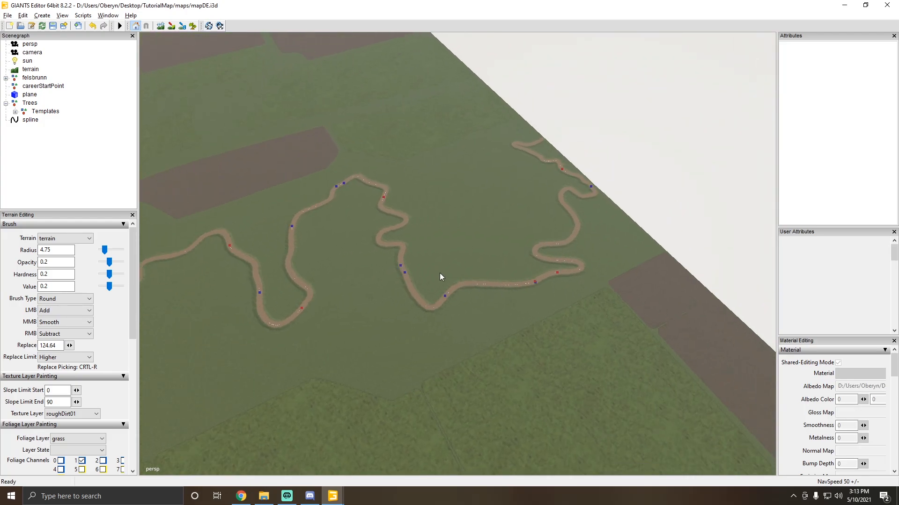
left_click_drag(439, 274, 299, 261, "alt")
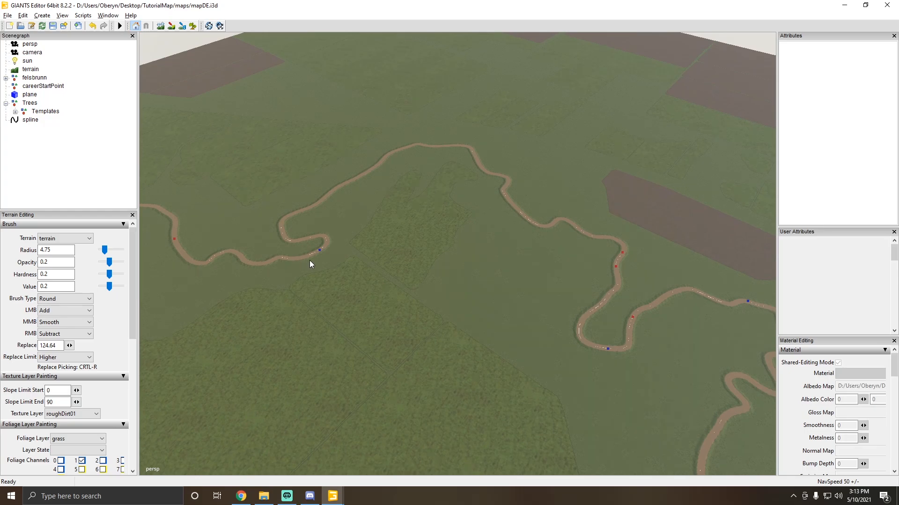
left_click_drag(310, 260, 384, 226, "alt")
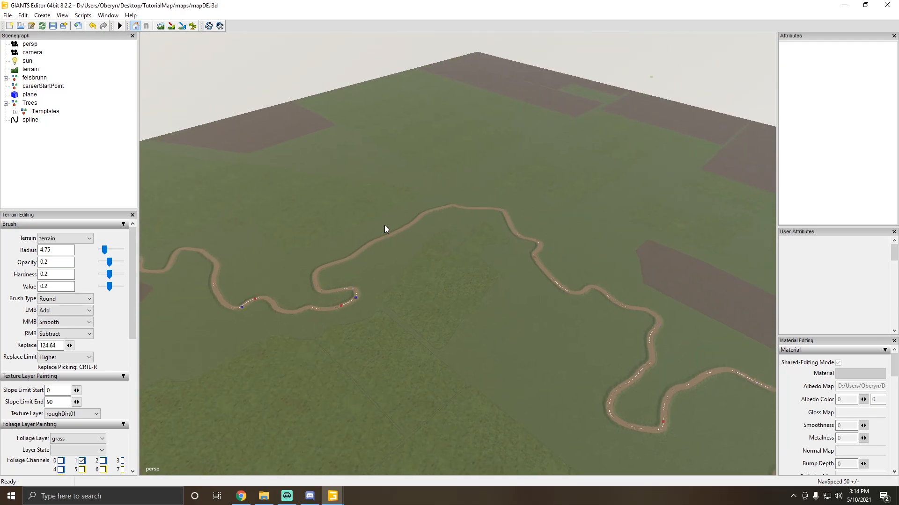